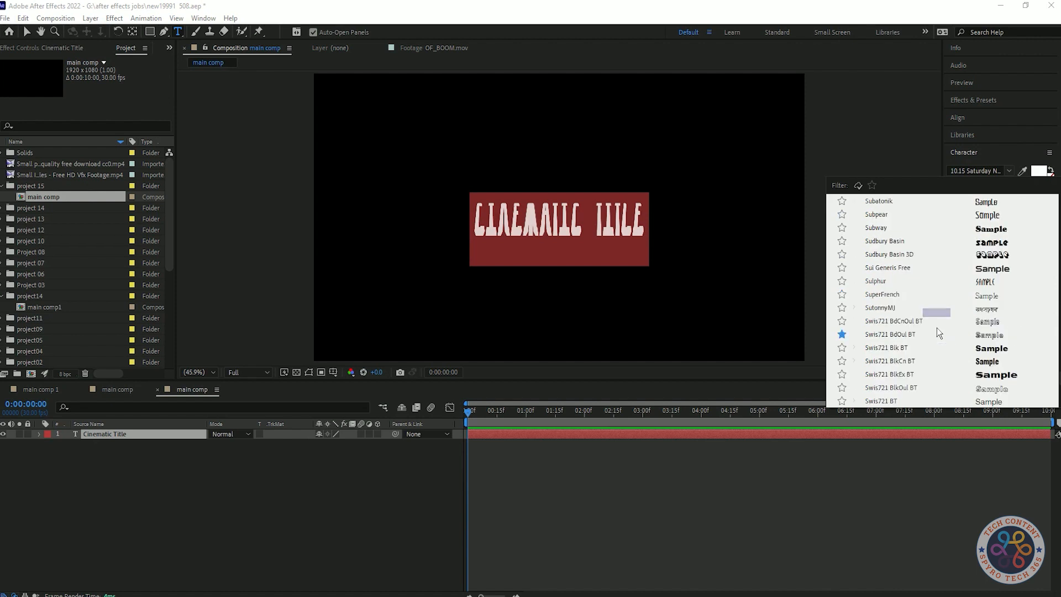
# Reposition the TITLE and CINEMATIC texts in the frame and centre CINEMATIC vertically in the composition
pyautogui.click(243, 498)
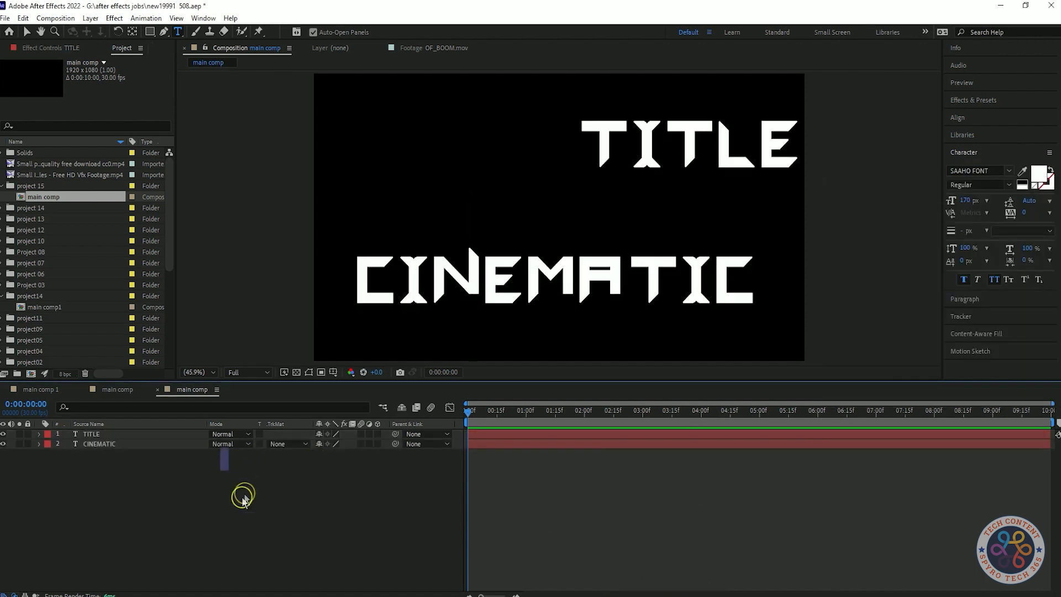
pyautogui.click(100, 444)
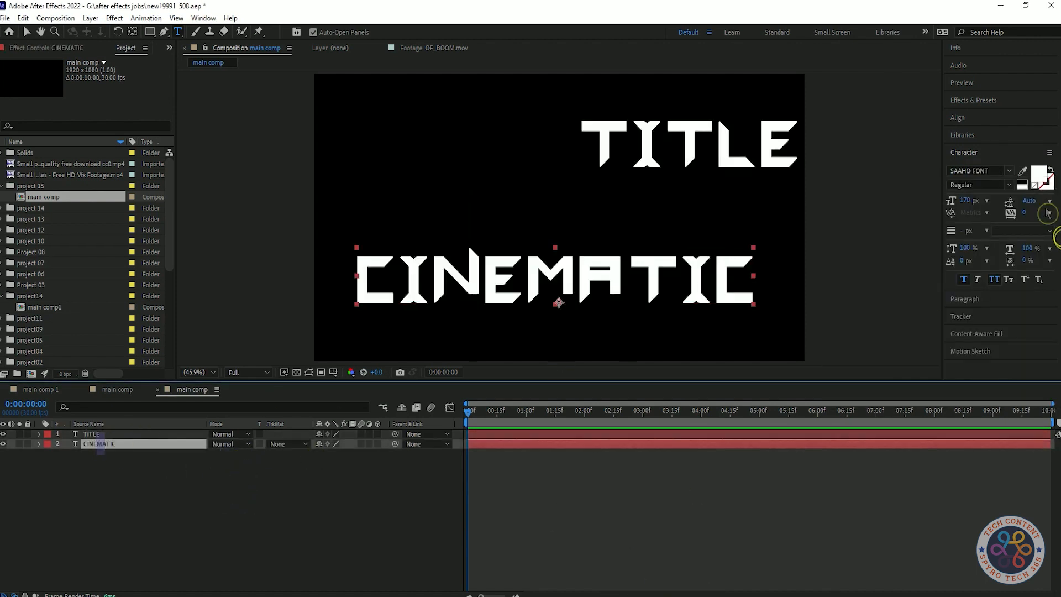
pyautogui.click(125, 434)
pyautogui.press('v')
pyautogui.click(693, 177)
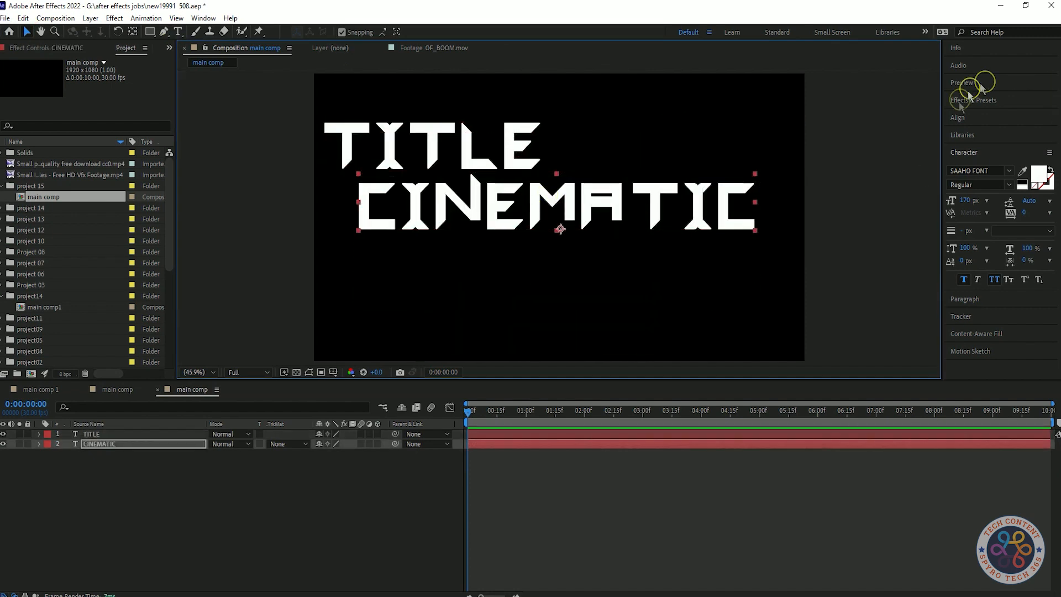
pyautogui.click(958, 117)
pyautogui.click(1029, 147)
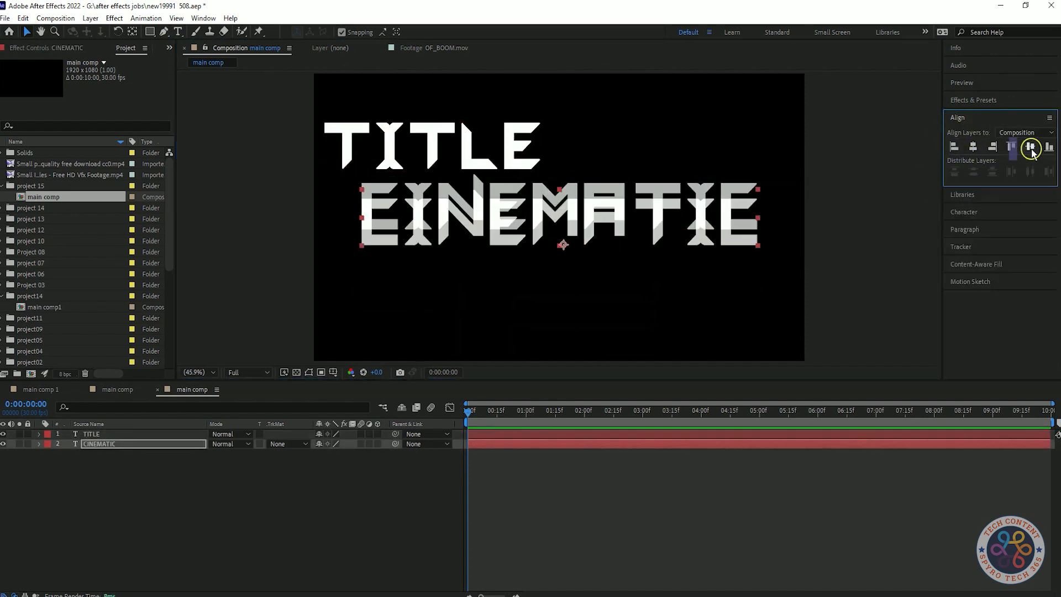
# Place TITLE directly beneath CINEMATIC and centre CINEMATIC horizontally in the composition
pyautogui.moveTo(464, 145); pyautogui.dragTo(578, 260)
pyautogui.click(592, 244)
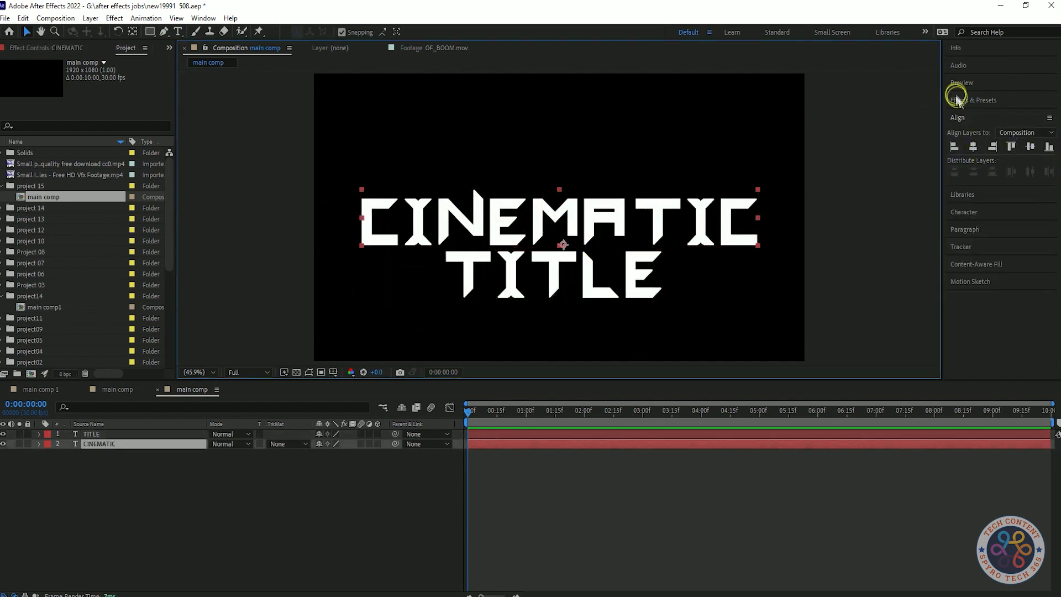
pyautogui.click(143, 435)
pyautogui.click(129, 446)
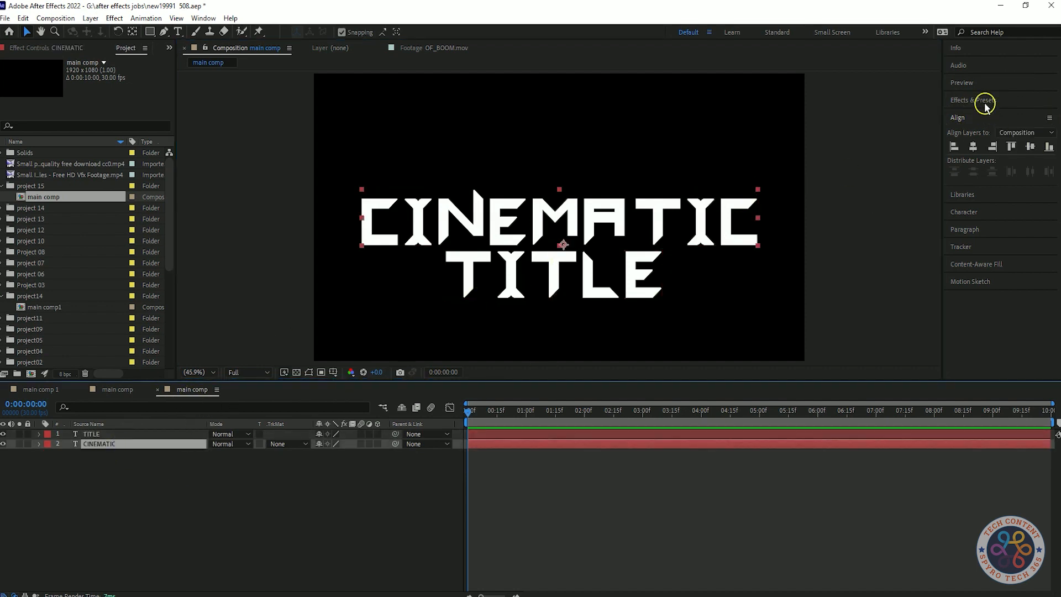
pyautogui.click(973, 147)
# Try a font size of 125 px on the CINEMATIC text
pyautogui.click(965, 213)
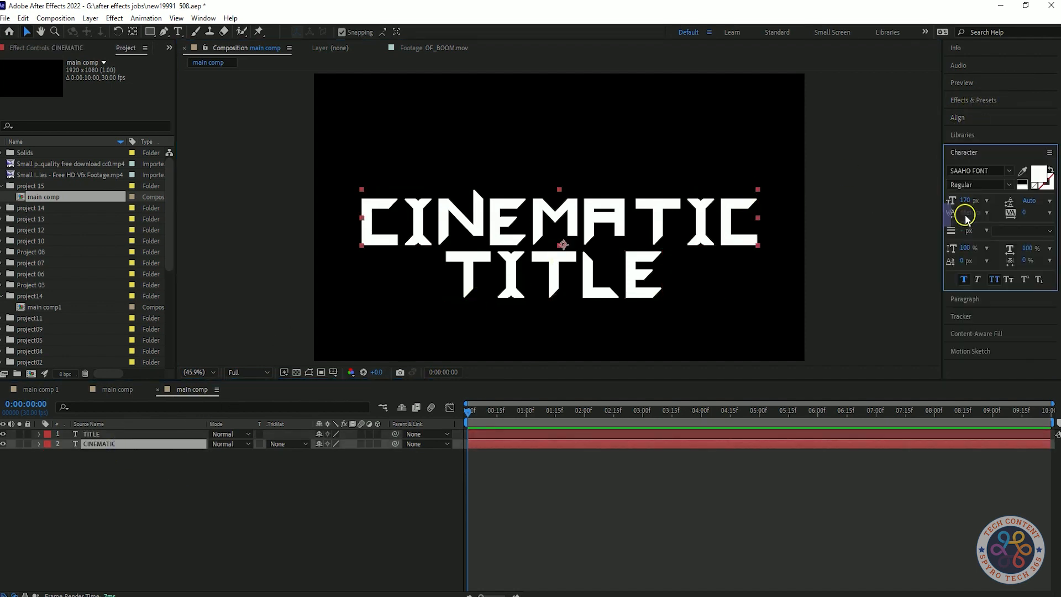
pyautogui.write('12')
pyautogui.press('BackSpace')
pyautogui.write('125')
pyautogui.press('Return')
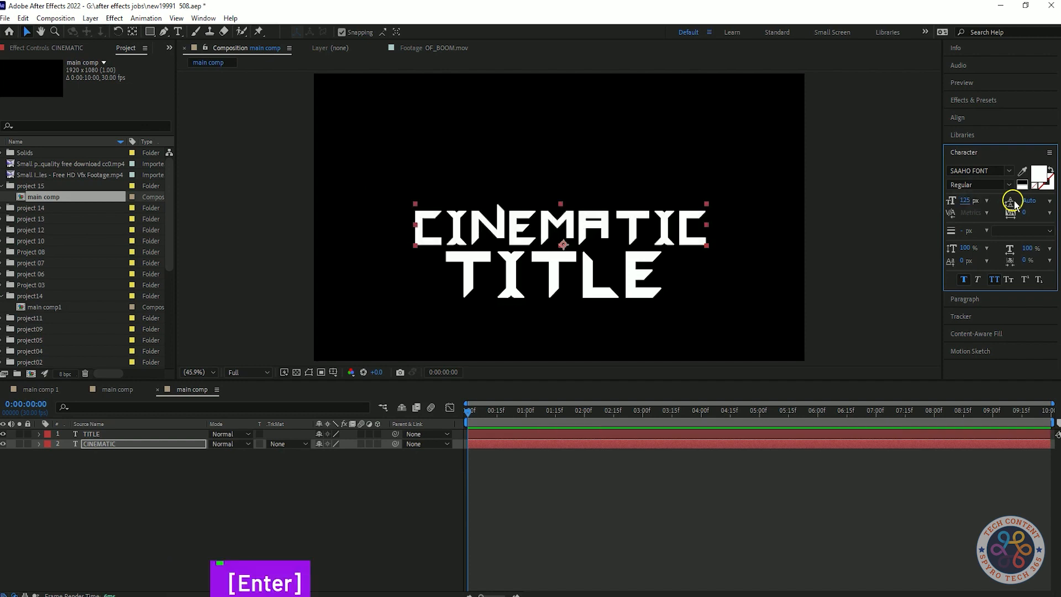
# Set the CINEMATIC font size to 150 px and centre the text vertically in the composition
pyautogui.click(324, 470)
pyautogui.click(114, 444)
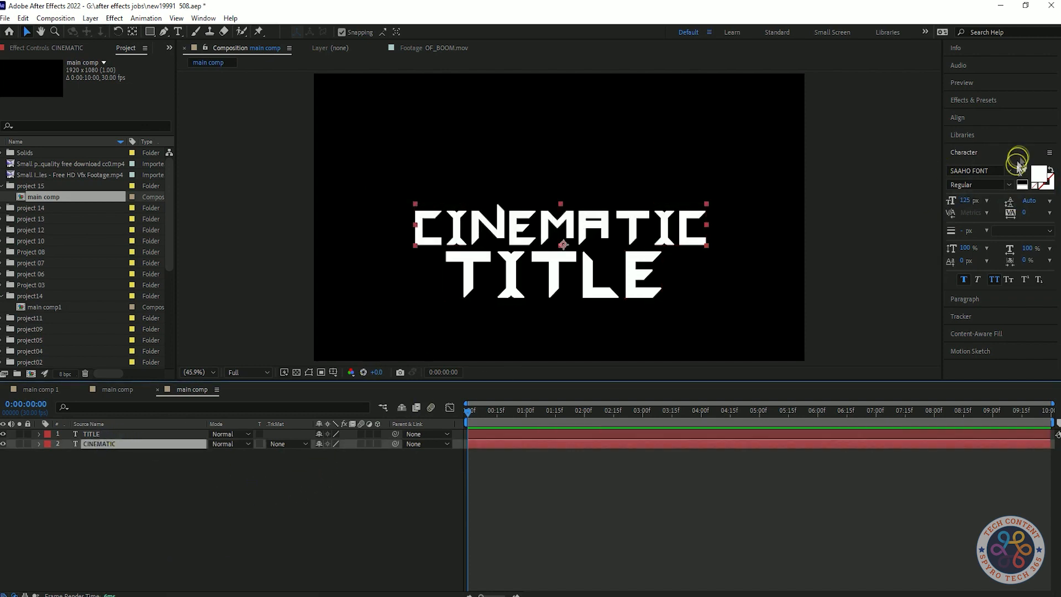
pyautogui.click(970, 200)
pyautogui.write('150')
pyautogui.press('Return')
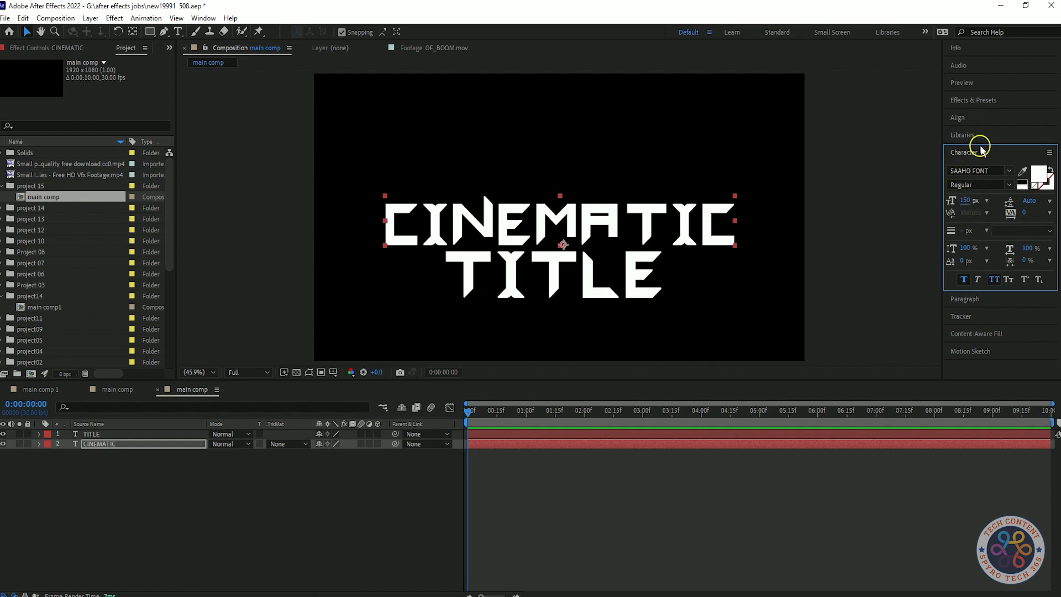
pyautogui.click(966, 119)
pyautogui.click(1030, 147)
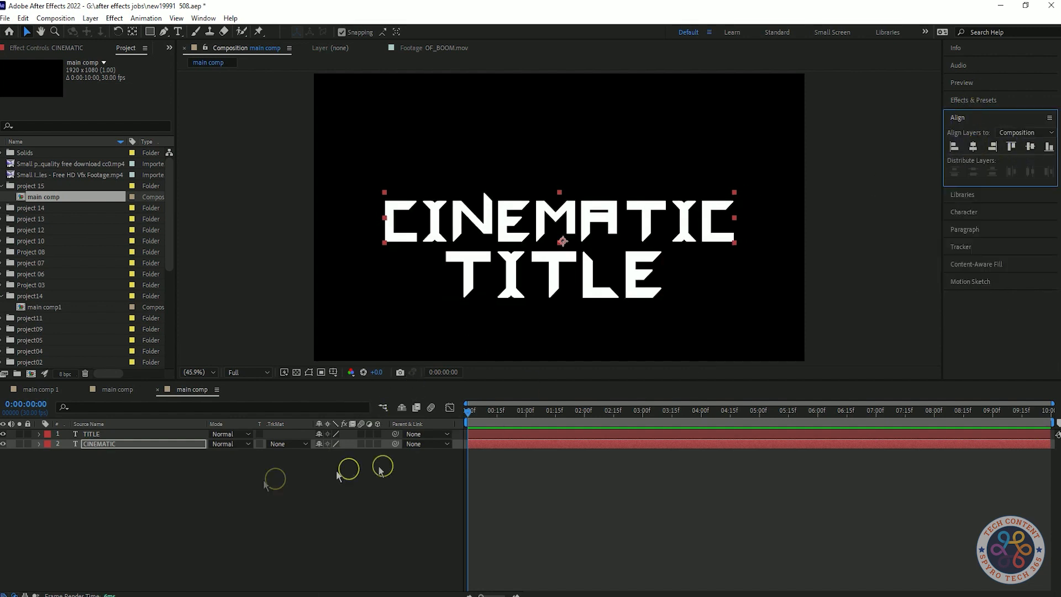
# Reduce the font size of the TITLE text to 131 px so it is smaller than CINEMATIC
pyautogui.click(141, 437)
pyautogui.click(973, 213)
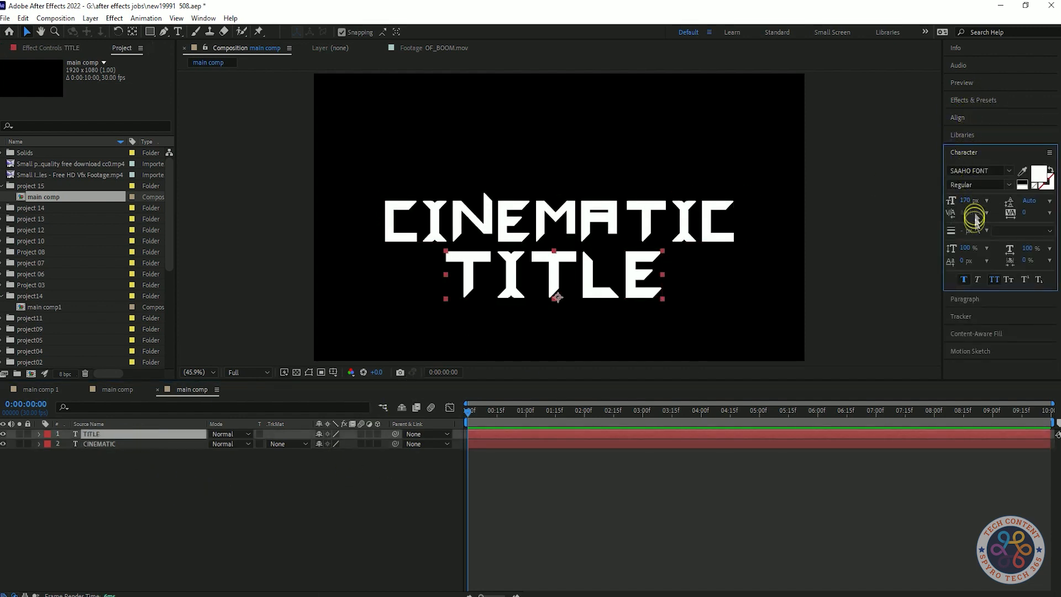
pyautogui.write('150')
pyautogui.press('Return')
pyautogui.click(267, 485)
pyautogui.click(157, 436)
pyautogui.moveTo(969, 203); pyautogui.dragTo(961, 207)
# Move the TITLE and CINEMATIC layers upward together in the frame
pyautogui.click(293, 500)
pyautogui.click(140, 437)
pyautogui.keyDown('ctrl'); pyautogui.click(142, 445); pyautogui.keyUp('ctrl')
pyautogui.moveTo(537, 216); pyautogui.dragTo(545, 182)
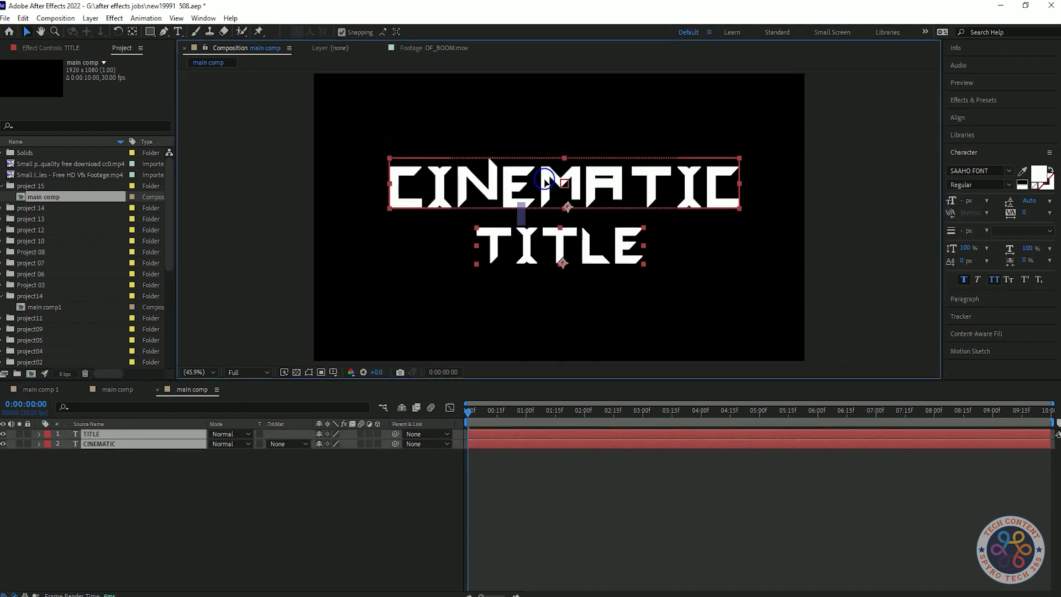
# Show the Title/Action Safe guides, lower CINEMATIC slightly, and fit TITLE closely beneath it around the frame centre
pyautogui.click(259, 572)
pyautogui.click(159, 435)
pyautogui.click(228, 490)
pyautogui.click(188, 435)
pyautogui.click(346, 371)
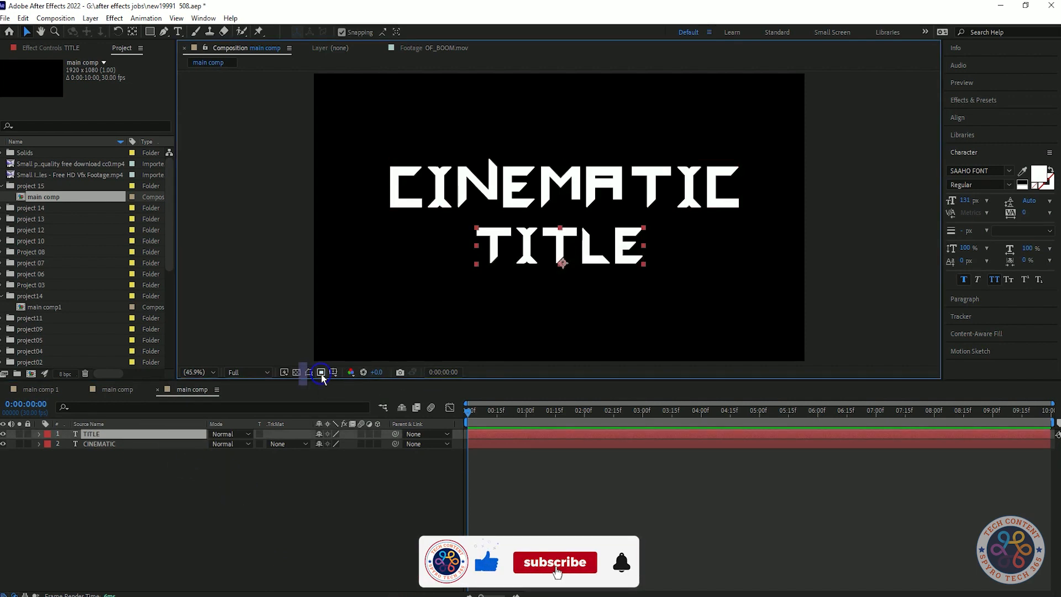
pyautogui.click(333, 372)
pyautogui.click(351, 386)
pyautogui.moveTo(605, 179); pyautogui.dragTo(607, 194)
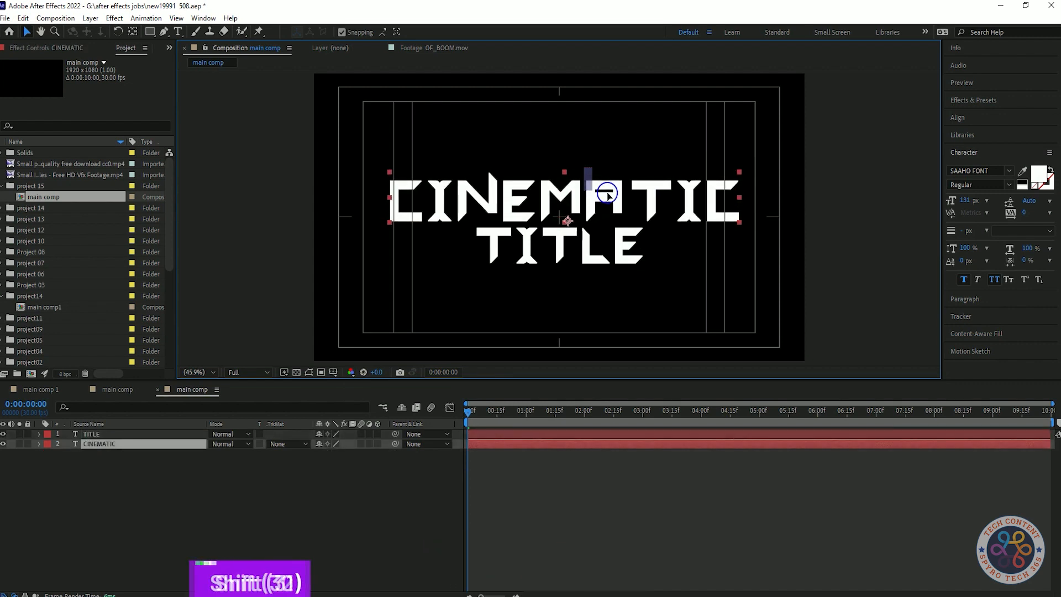
pyautogui.moveTo(620, 244); pyautogui.dragTo(588, 247)
# Hide the Title/Action Safe guides in the composition view
pyautogui.click(271, 491)
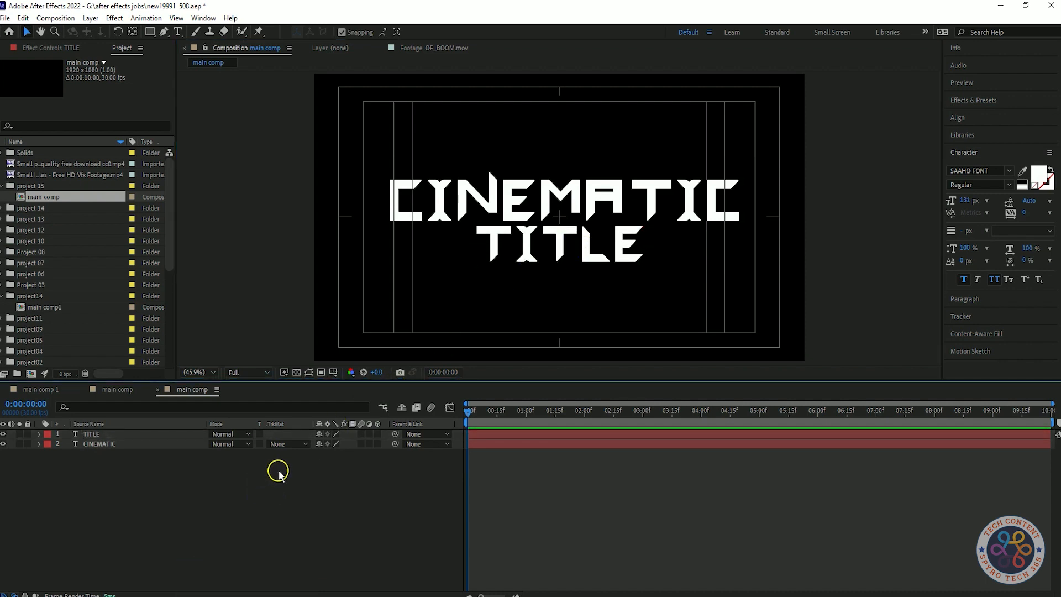
pyautogui.click(322, 375)
pyautogui.click(348, 374)
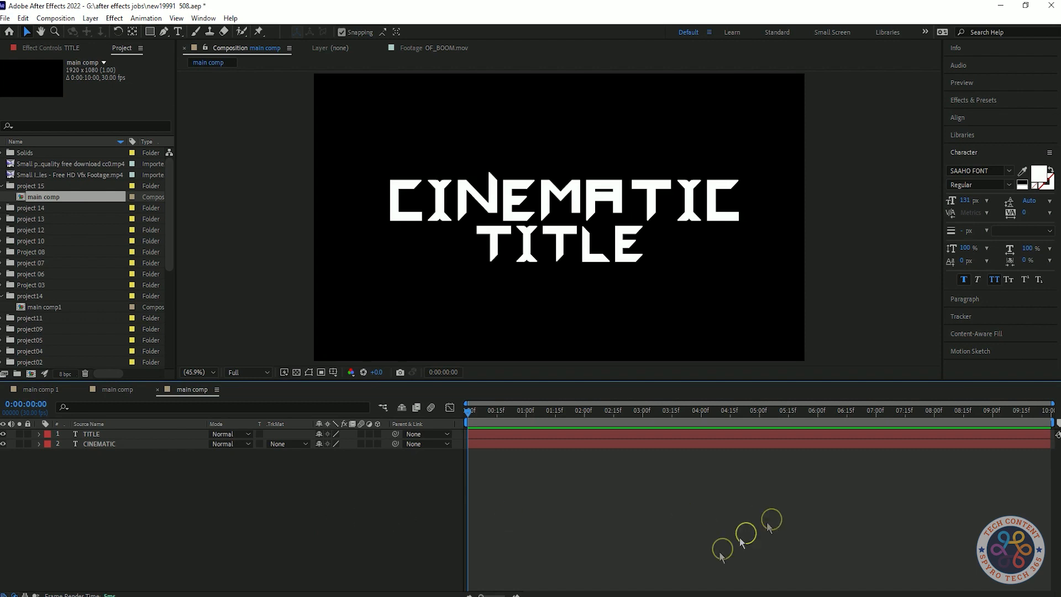
# Pre-compose the TITLE and CINEMATIC layers into a new composition named "text comp1"
pyautogui.moveTo(252, 501); pyautogui.dragTo(142, 437)
pyautogui.rightClick(143, 436)
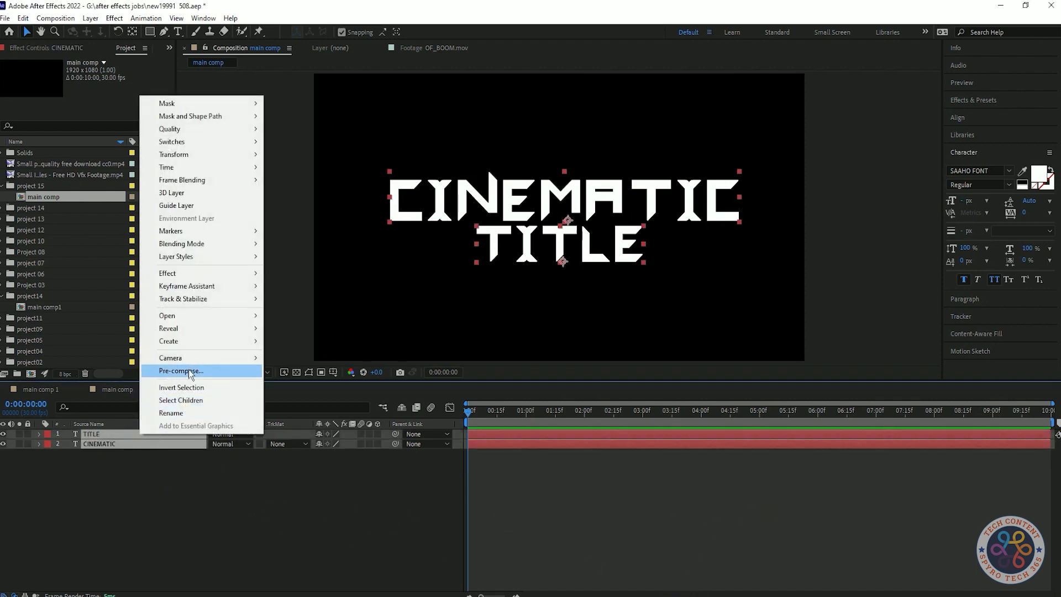
pyautogui.click(186, 372)
pyautogui.write('text com')
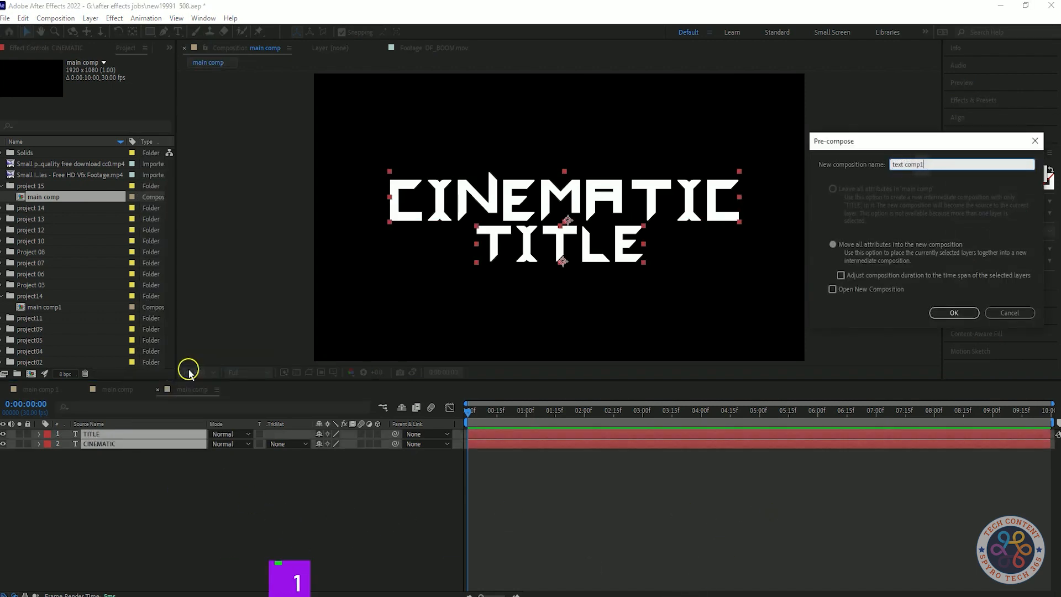
pyautogui.write('p1')
pyautogui.press('Return')
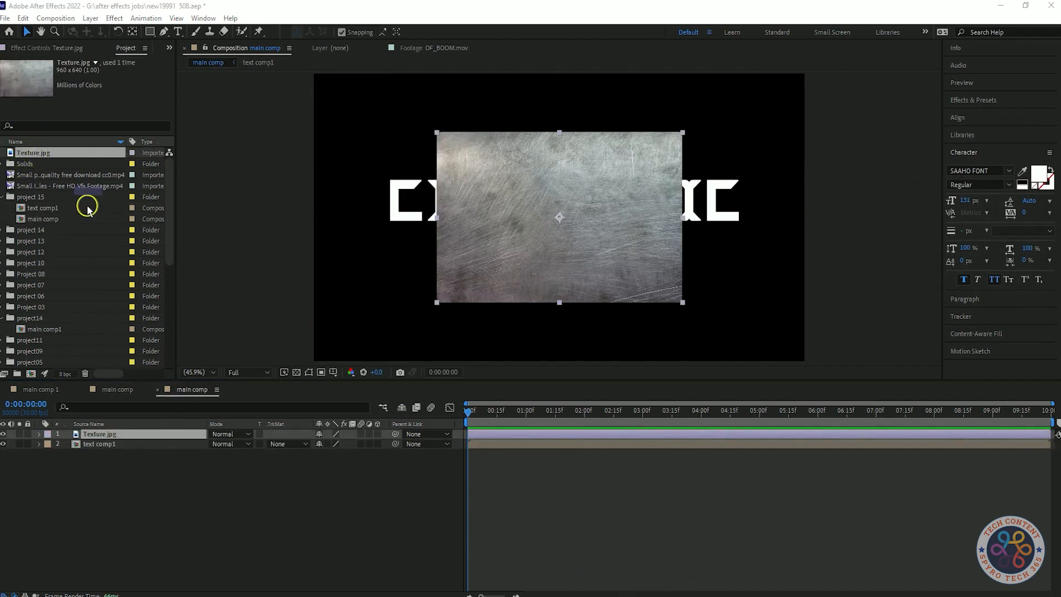
# Move the Texture.jpg footage into the project 15 folder
pyautogui.moveTo(87, 208); pyautogui.dragTo(78, 214)
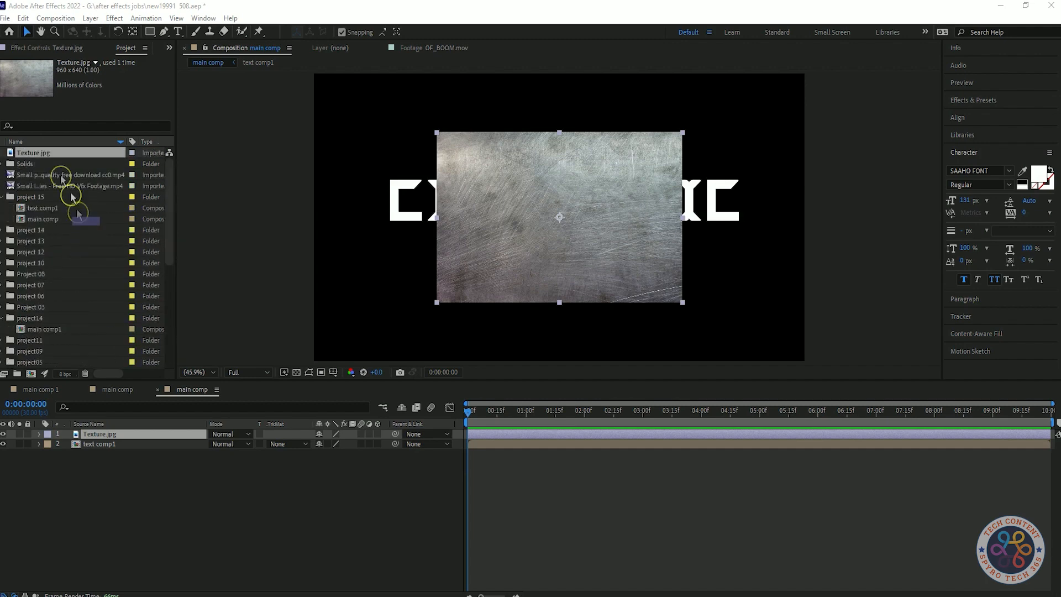
pyautogui.click(1, 230)
pyautogui.click(1, 230)
pyautogui.moveTo(27, 153); pyautogui.dragTo(34, 197)
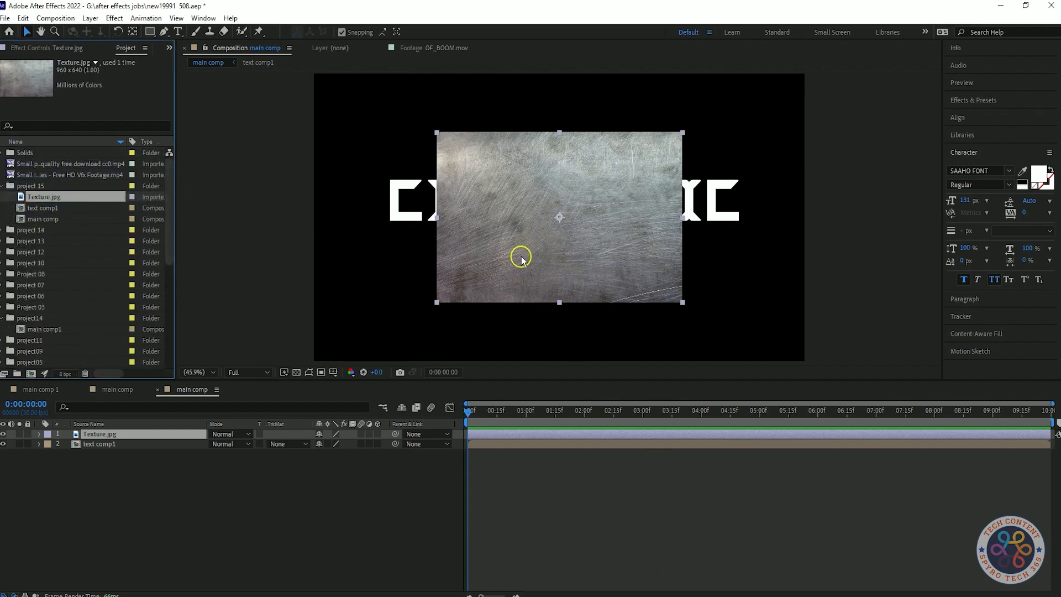
# Place the Texture.jpg layer below text comp1 and scale it to about 179 by 146 %
pyautogui.moveTo(94, 434); pyautogui.dragTo(104, 452)
pyautogui.press('s')
pyautogui.moveTo(332, 454); pyautogui.dragTo(360, 458)
pyautogui.click(319, 454)
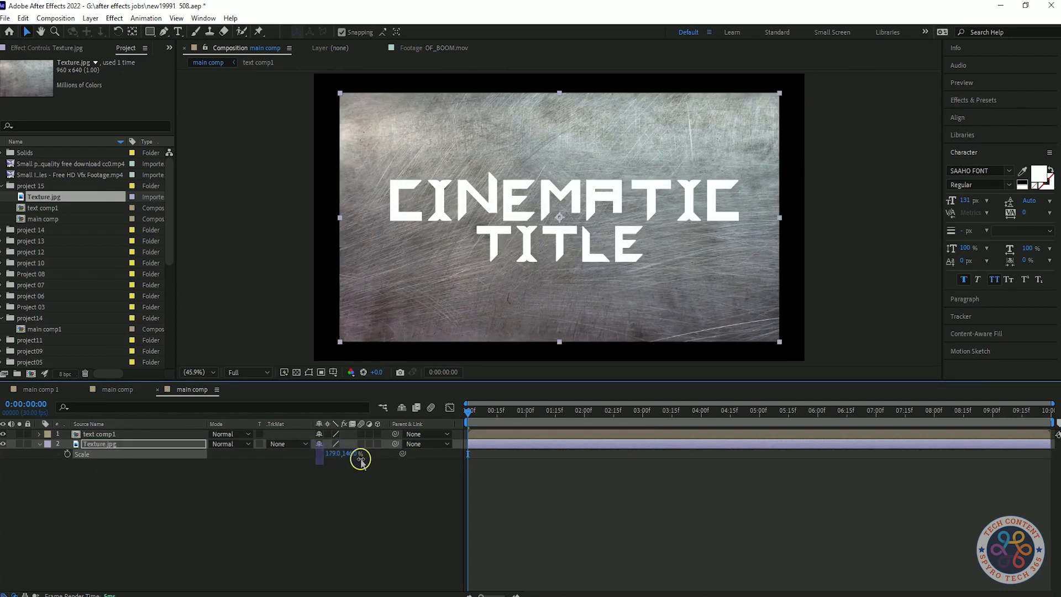
# Set the Texture.jpg layer's track matte to Alpha using text comp1, and save the project
pyautogui.click(285, 444)
pyautogui.click(332, 473)
pyautogui.click(40, 446)
pyautogui.hotkey('ctrl', 's')
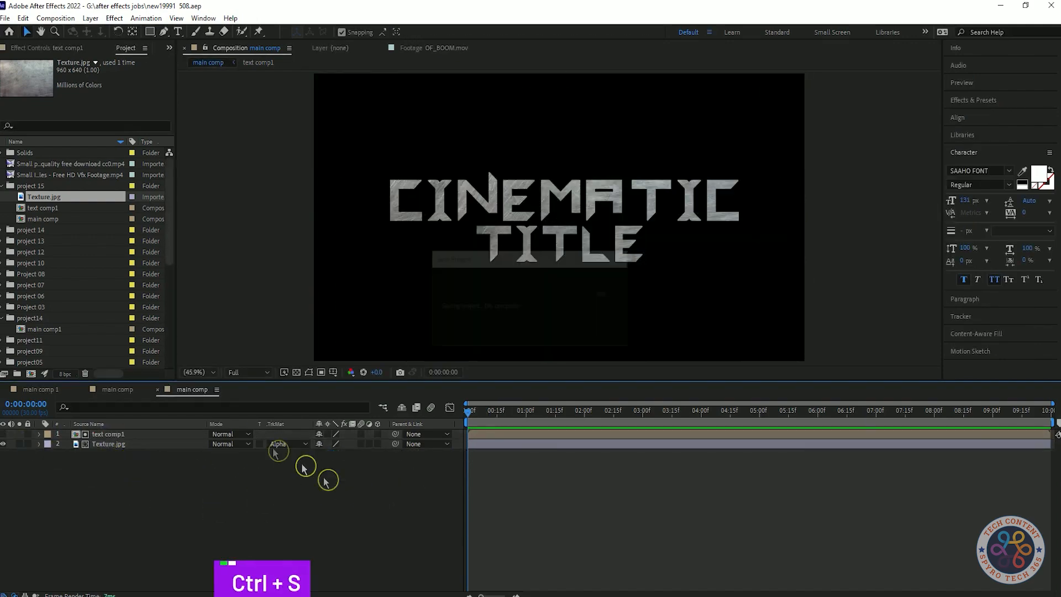
# Add text comp1 to the timeline again as the lowest layer and select it
pyautogui.moveTo(52, 209); pyautogui.dragTo(76, 455)
pyautogui.click(165, 502)
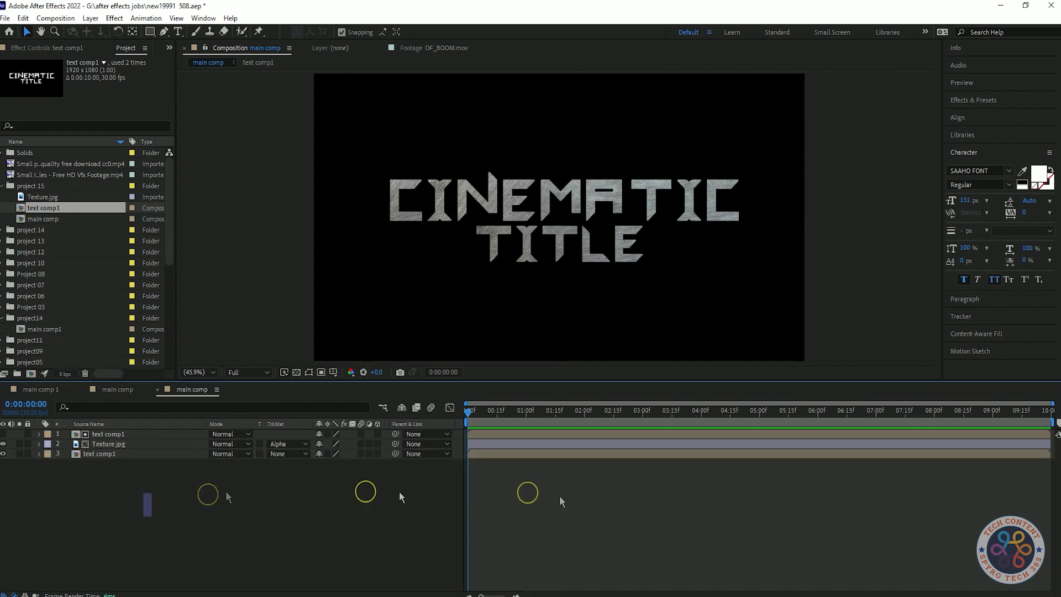
pyautogui.click(143, 457)
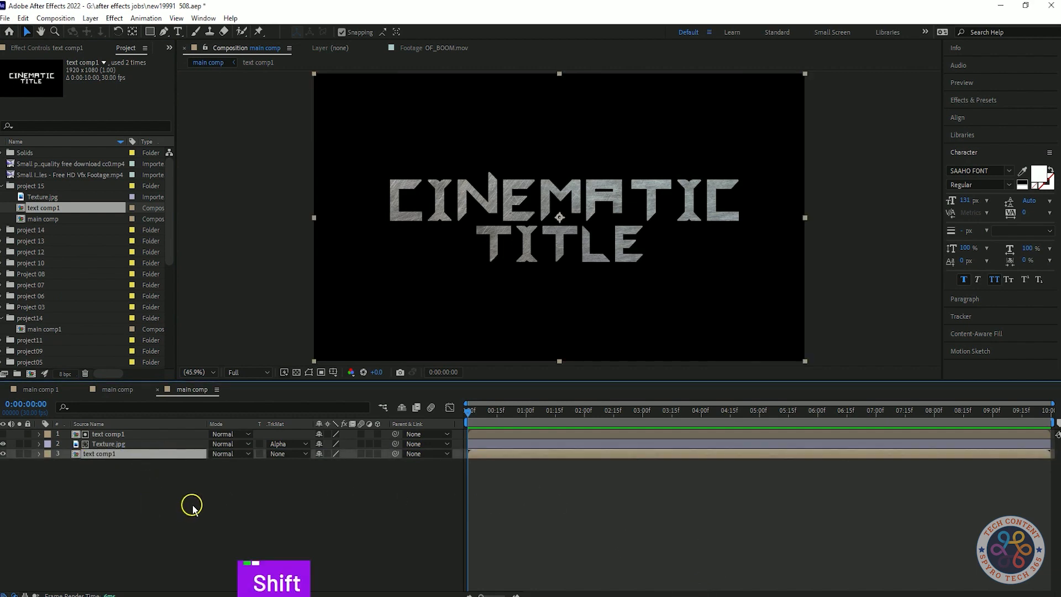
# Try offsetting the lowest text comp1 layer left and down in large increments
pyautogui.hotkey('shift', 'Left')
pyautogui.hotkey('ctrl', 'z')
pyautogui.hotkey('shift', 'Left')
pyautogui.hotkey('shift', 'Left')
pyautogui.hotkey('shift', 'Down')
pyautogui.hotkey('shift', 'Down')
pyautogui.hotkey('shift', 'Down')
pyautogui.hotkey('shift', 'Down')
pyautogui.hotkey('shift', 'Down')
pyautogui.hotkey('shift', 'Down')
pyautogui.hotkey('shift', 'Down')
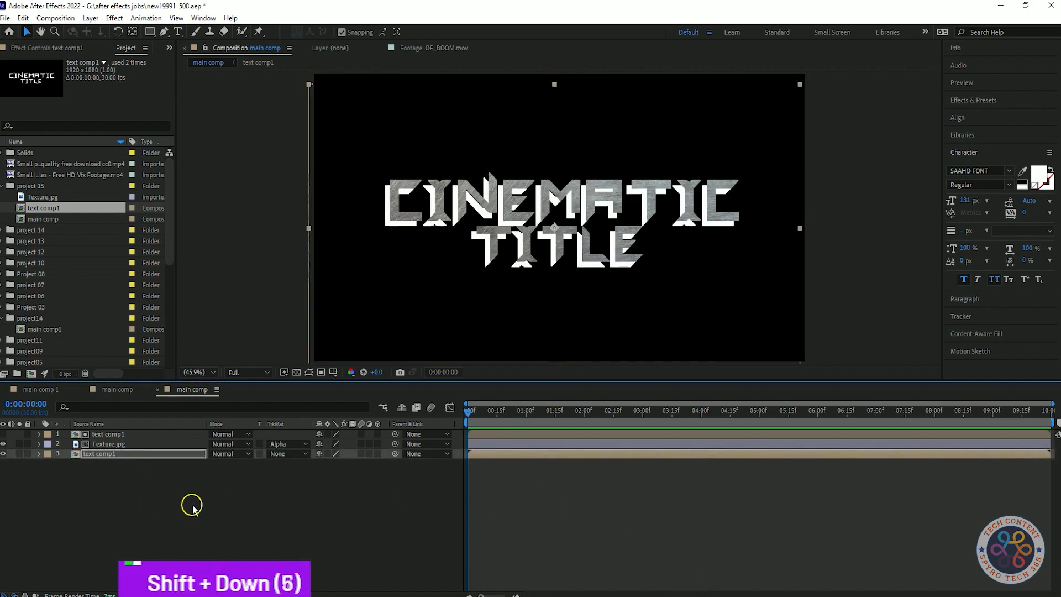
pyautogui.hotkey('shift', 'Left')
pyautogui.hotkey('shift', 'Left')
pyautogui.hotkey('shift', 'Up')
pyautogui.hotkey('shift', 'Up')
pyautogui.hotkey('shift', 'Up')
pyautogui.hotkey('shift', 'Up')
pyautogui.hotkey('shift', 'Up')
pyautogui.hotkey('shift', 'Up')
pyautogui.hotkey('shift', 'Up')
pyautogui.hotkey('shift', 'Right')
pyautogui.hotkey('shift', 'Right')
pyautogui.hotkey('shift', 'Right')
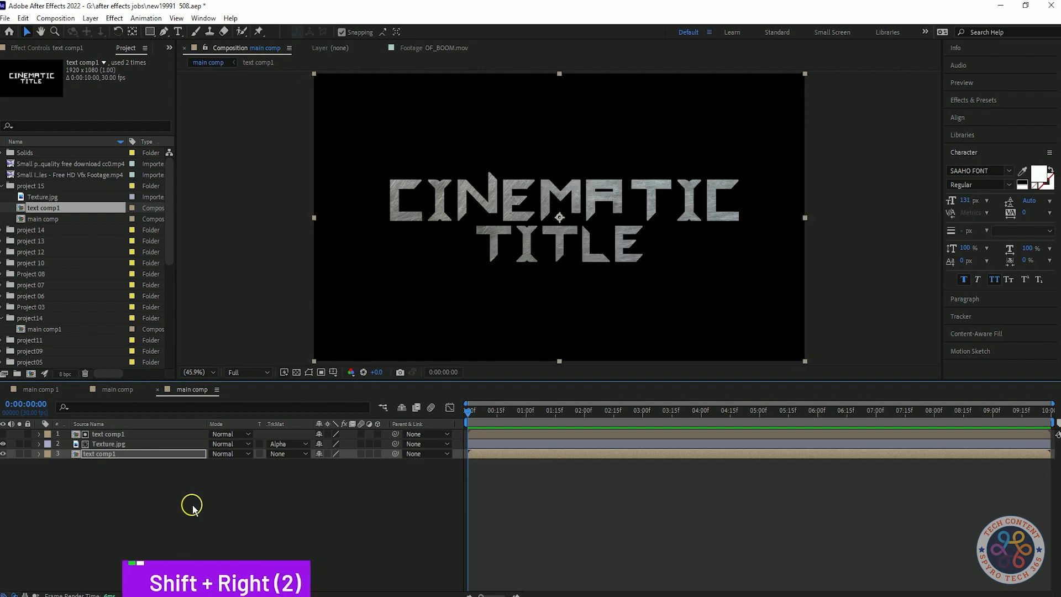
pyautogui.hotkey('shift', 'Down')
pyautogui.hotkey('shift', 'Down')
pyautogui.hotkey('shift', 'Left')
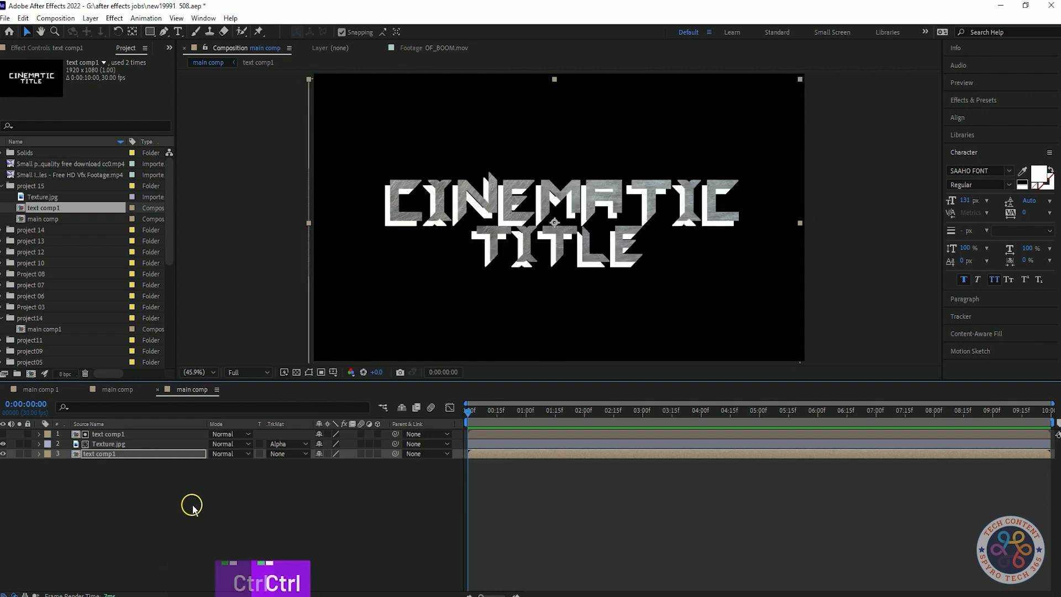
pyautogui.hotkey('ctrl', 'z')
pyautogui.hotkey('ctrl', 'z')
# Nudge the lowest text comp1 layer down by small increments to form a thin edge around the textured letters
pyautogui.press('Down')
pyautogui.press('Down')
pyautogui.press('Down')
pyautogui.press('Down')
pyautogui.press('Down')
pyautogui.press('Up')
pyautogui.press('Up')
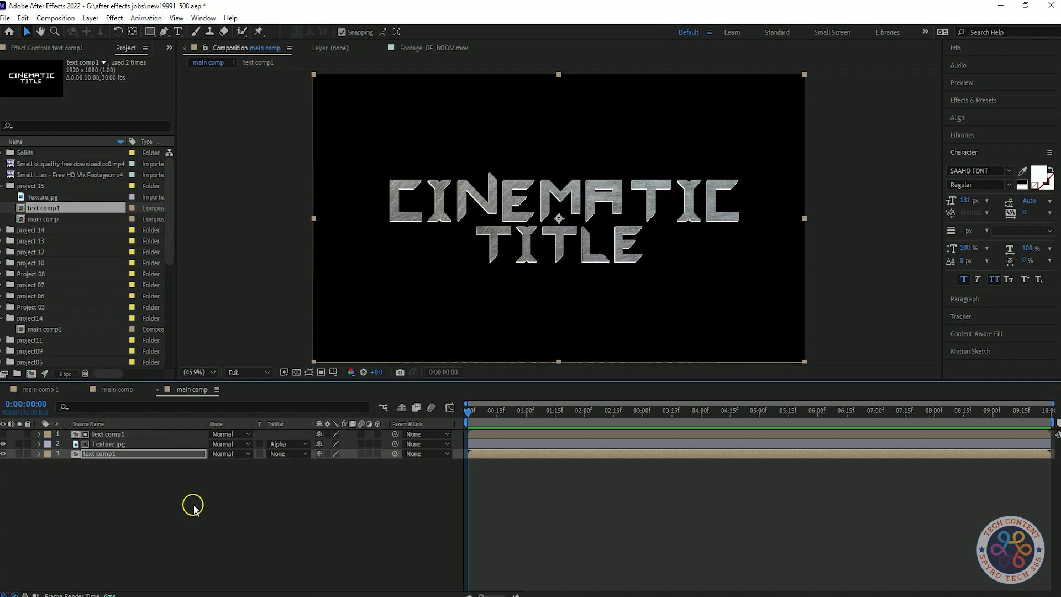
# Try duplicating the lowest text comp1 layer and shifting the lower copy left as an extrusion
pyautogui.click(138, 457)
pyautogui.hotkey('ctrl', 'd')
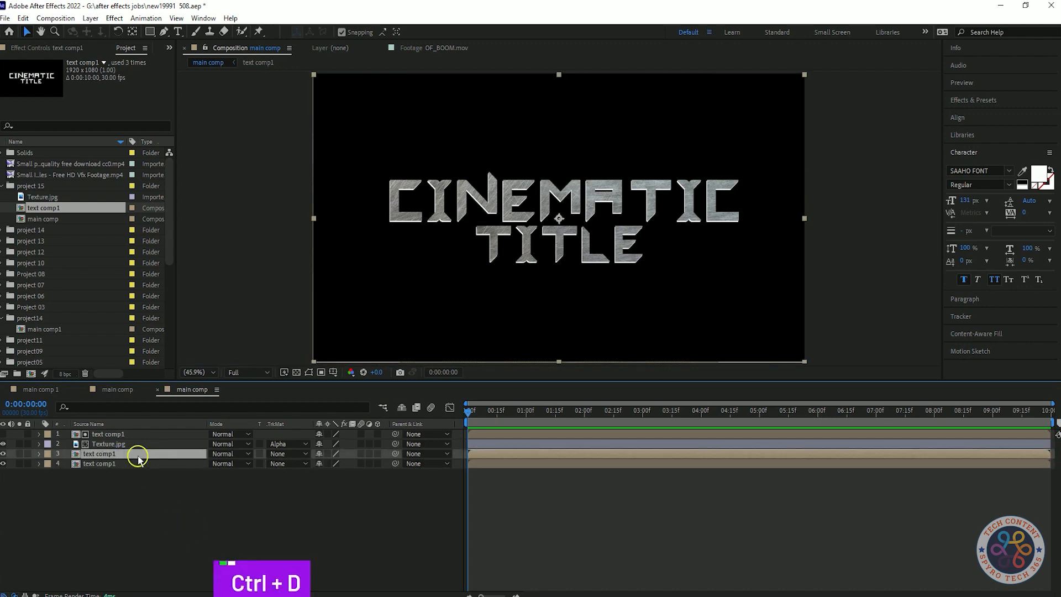
pyautogui.click(132, 466)
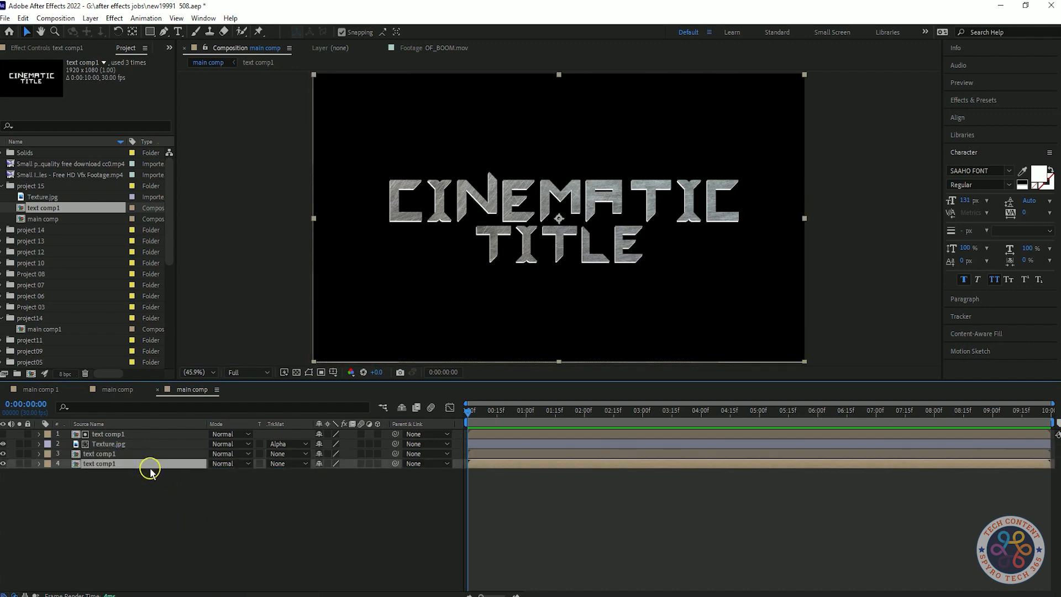
pyautogui.press('Left')
pyautogui.press('Left')
pyautogui.press('Left')
pyautogui.press('Left')
pyautogui.press('Left')
pyautogui.press('Left')
pyautogui.press('Left')
pyautogui.press('Left')
pyautogui.press('Left')
pyautogui.press('Left')
pyautogui.press('Left')
pyautogui.press('Left')
pyautogui.press('Left')
pyautogui.press('Left')
pyautogui.press('Left')
pyautogui.press('Left')
pyautogui.press('Left')
pyautogui.press('Left')
pyautogui.press('Left')
pyautogui.press('Left')
pyautogui.hotkey('ctrl', 'z')
pyautogui.hotkey('ctrl', 'z')
pyautogui.hotkey('ctrl', 'z')
pyautogui.hotkey('ctrl', 'z')
pyautogui.hotkey('ctrl', 'z')
pyautogui.hotkey('ctrl', 'z')
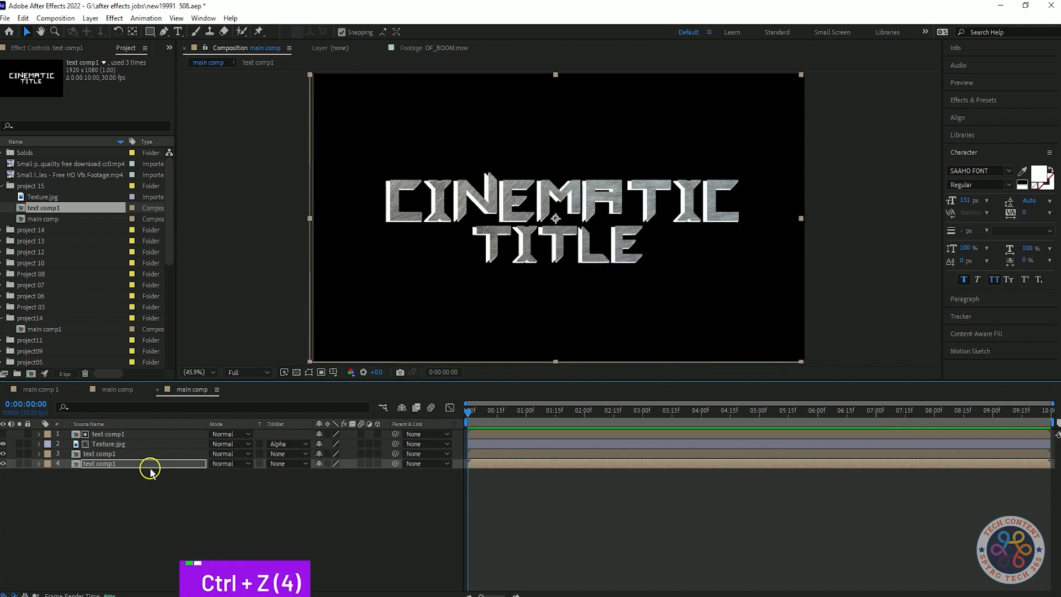
pyautogui.press('Delete')
# Duplicate the offset text comp1 layer, place the copy at the end of the layer stack, and nudge it slightly down
pyautogui.click(132, 455)
pyautogui.hotkey('ctrl', 'd')
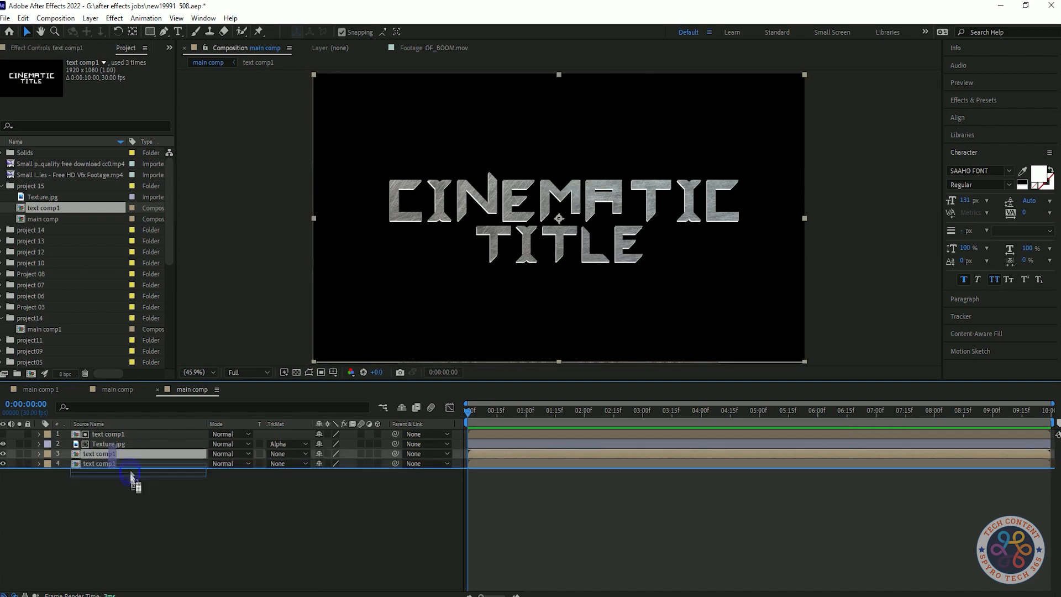
pyautogui.press('Down')
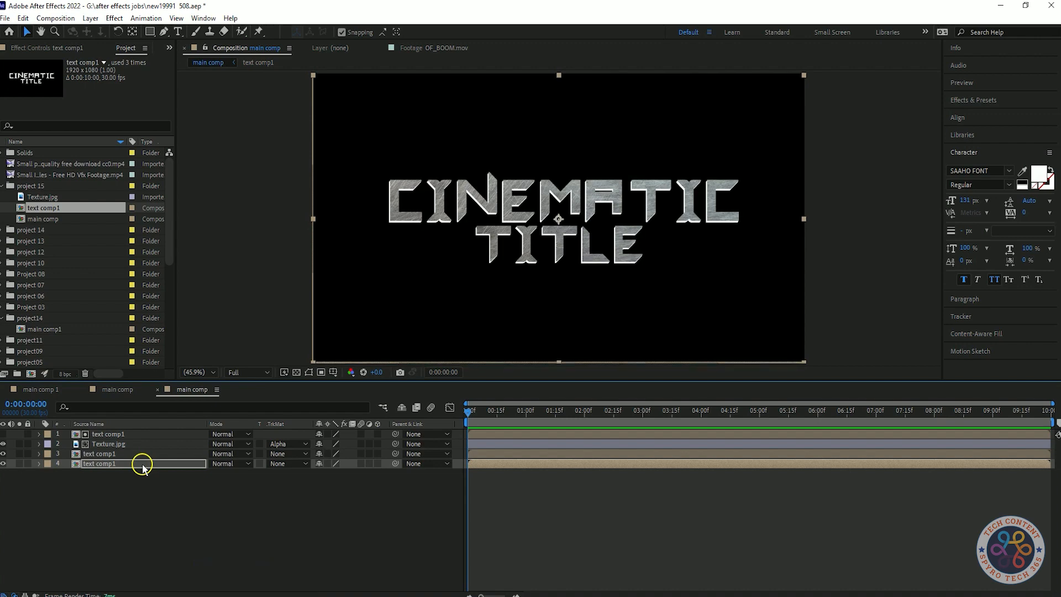
# Try adding a duplicate of the lowest text comp1 layer nudged down and right, and delete it
pyautogui.click(130, 464)
pyautogui.hotkey('ctrl', 'd')
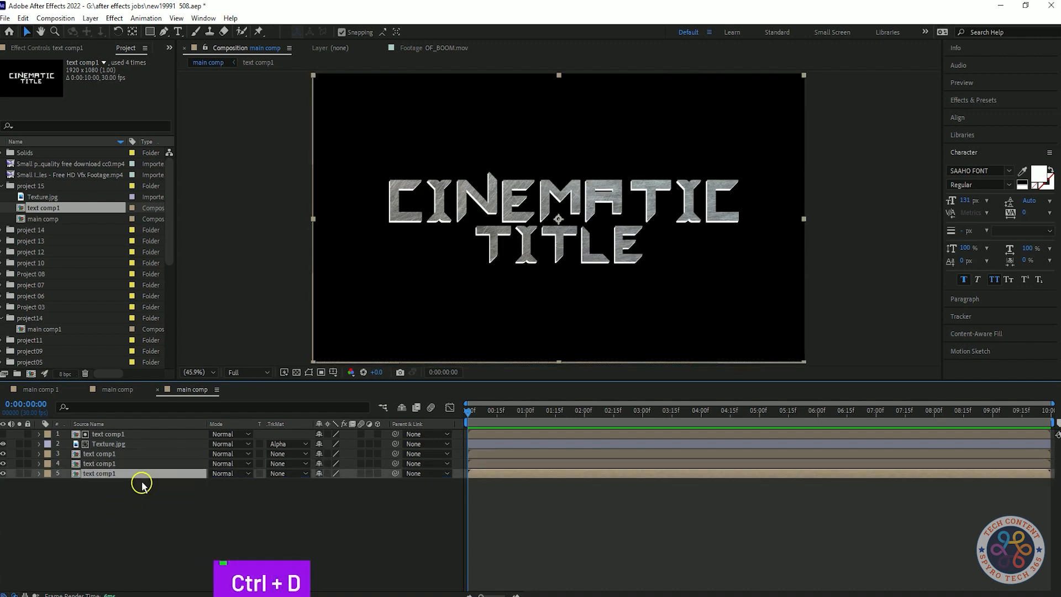
pyautogui.press('Down')
pyautogui.press('Right')
pyautogui.press('Right')
pyautogui.press('Right')
pyautogui.press('Right')
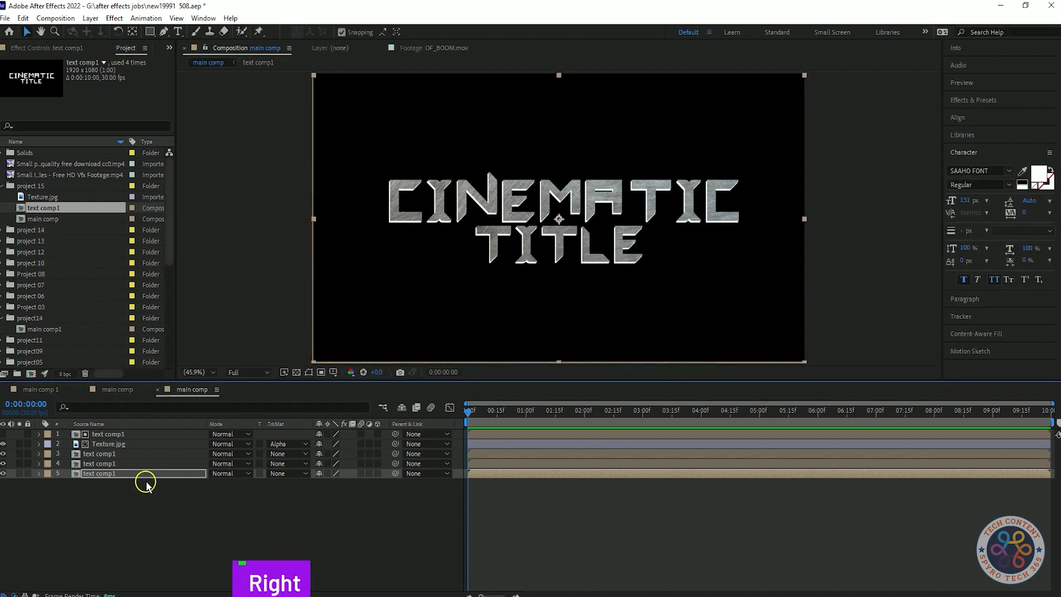
pyautogui.click(148, 483)
pyautogui.click(149, 473)
pyautogui.press('Delete')
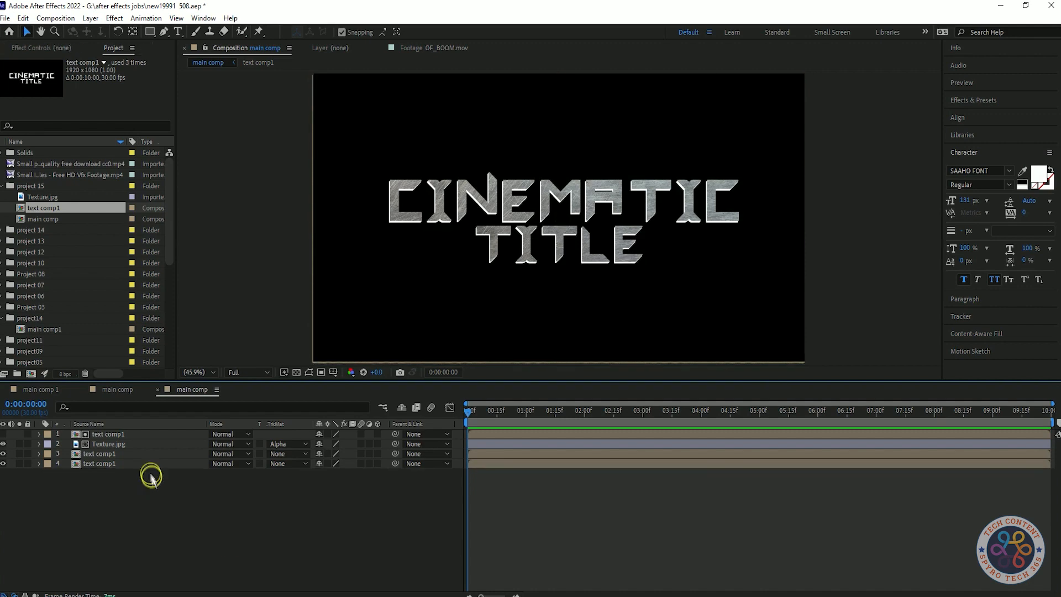
# Duplicate the lowest text comp1 layer, place the copy at the end of the layer stack, and nudge it down two increments
pyautogui.click(150, 463)
pyautogui.click(138, 455)
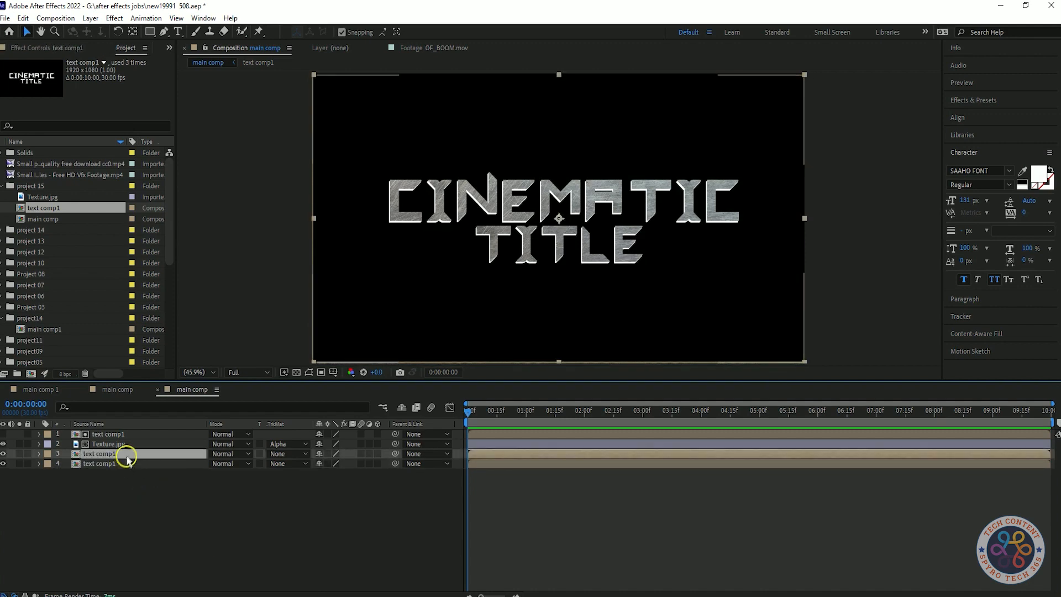
pyautogui.click(121, 464)
pyautogui.click(124, 455)
pyautogui.click(121, 464)
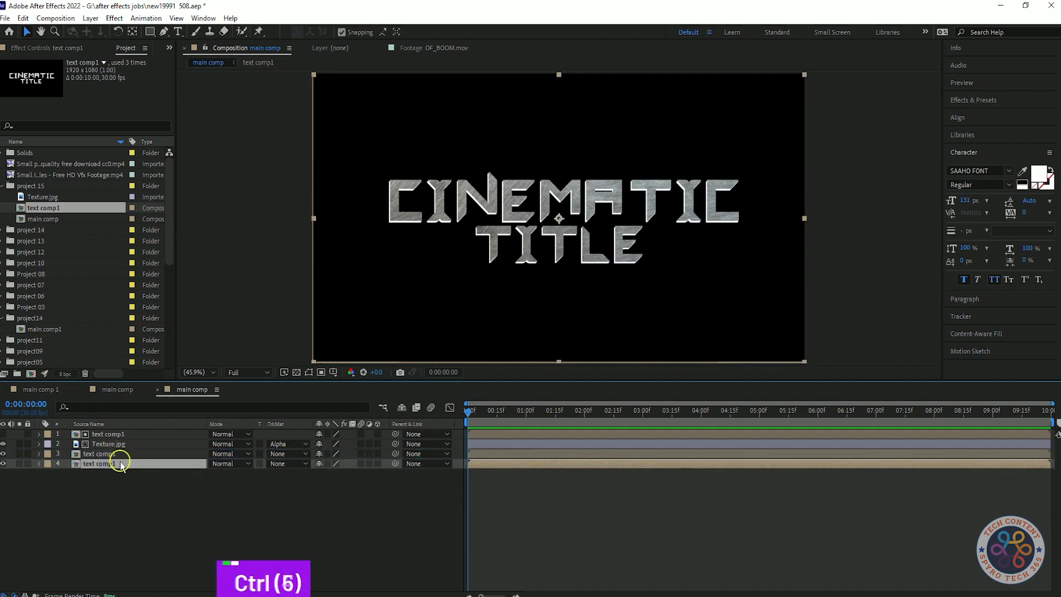
pyautogui.hotkey('ctrl', 'd')
pyautogui.moveTo(121, 464); pyautogui.dragTo(118, 487)
pyautogui.press('Down')
pyautogui.press('Down')
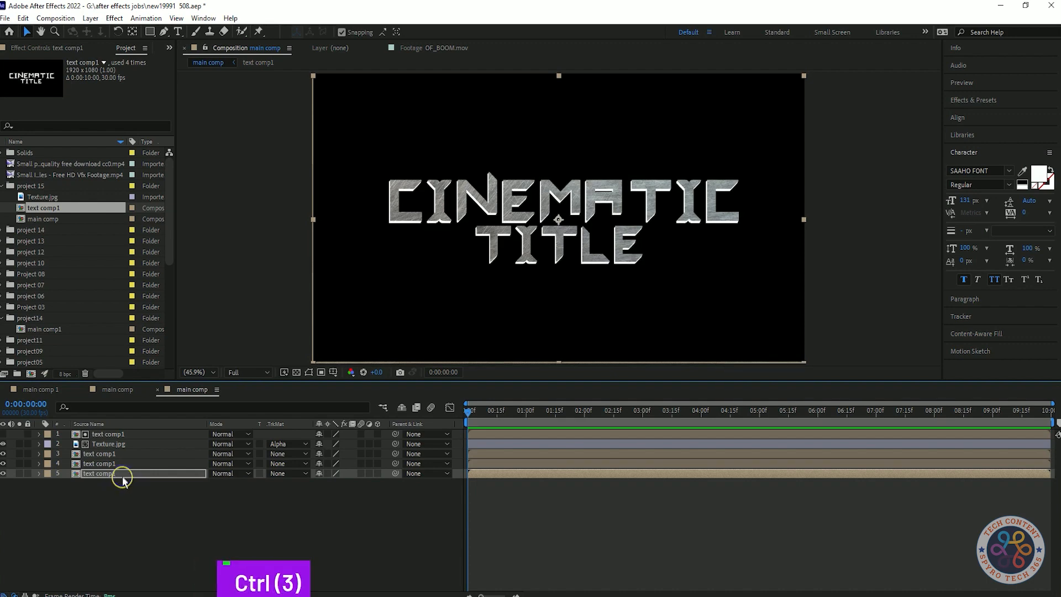
# Add another copy of the lowest text comp1 layer at the end of the stack and nudge it left
pyautogui.click(121, 476)
pyautogui.hotkey('ctrl', 'd')
pyautogui.moveTo(121, 476); pyautogui.dragTo(117, 488)
pyautogui.press('Left')
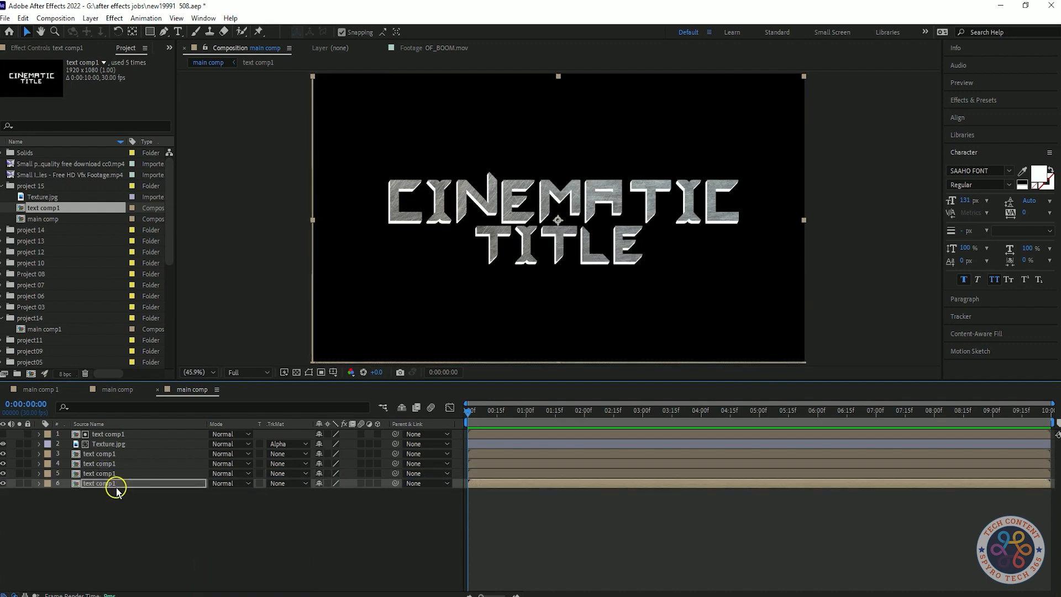
# Duplicate the text comp1 layer two more times, nudging the lowest layer down after each copy to thicken the extrusion
pyautogui.hotkey('ctrl', 'd')
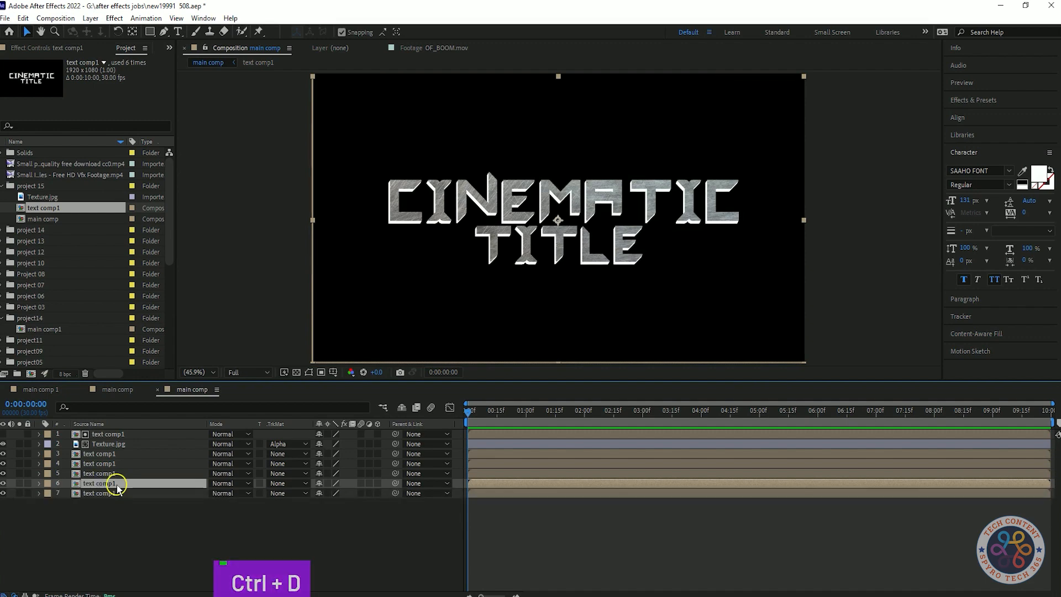
pyautogui.press('Down')
pyautogui.hotkey('ctrl', 'd')
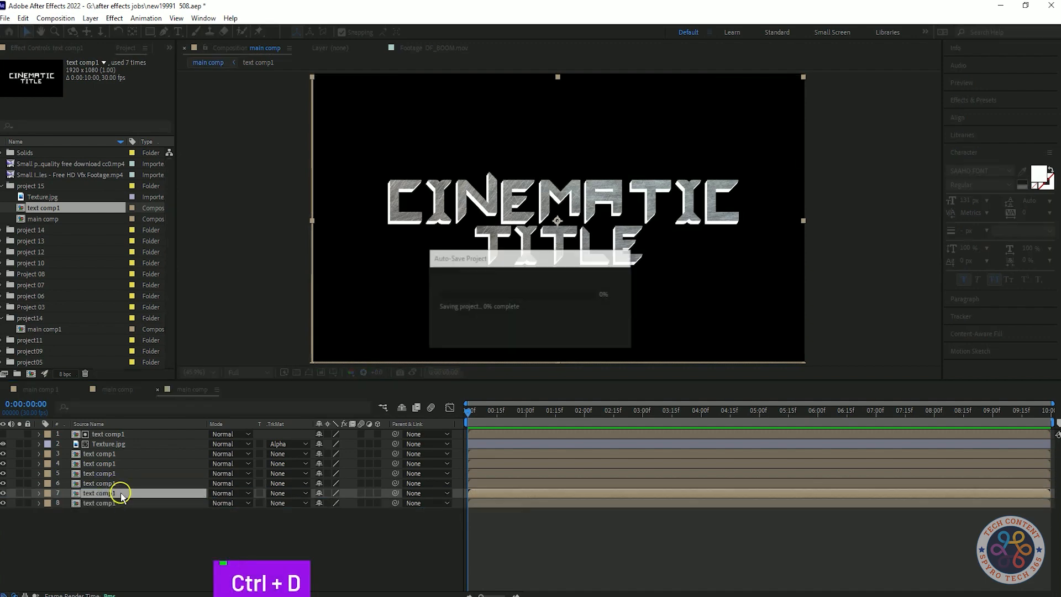
pyautogui.press('Down')
pyautogui.press('Return')
pyautogui.press('Right')
pyautogui.hotkey('ctrl', 'z')
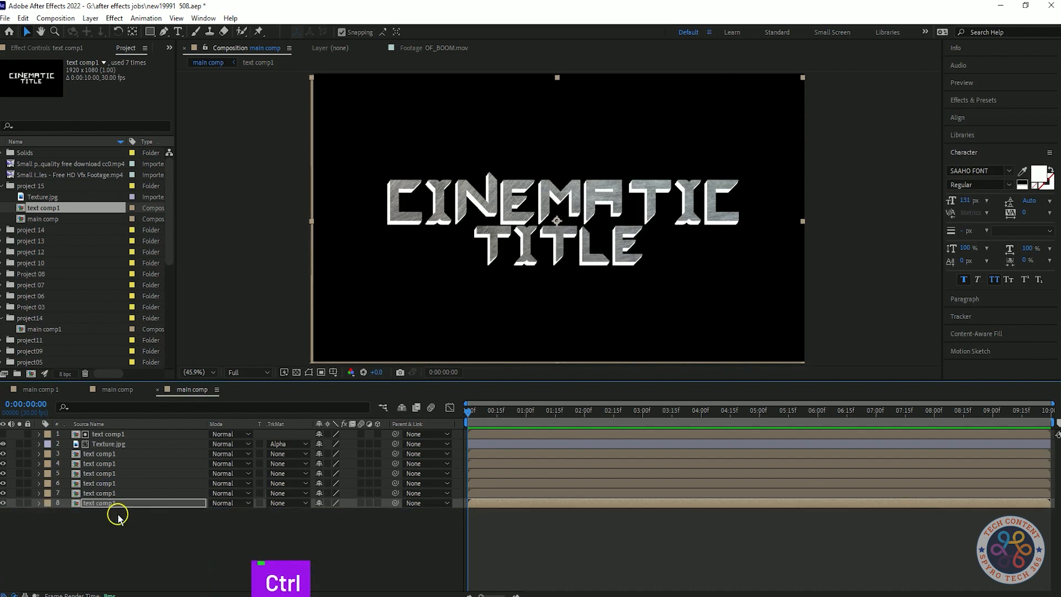
# Duplicate the last text comp1 layer in the stack and nudge the new copy left and down
pyautogui.click(118, 518)
pyautogui.click(114, 503)
pyautogui.hotkey('ctrl', 'd')
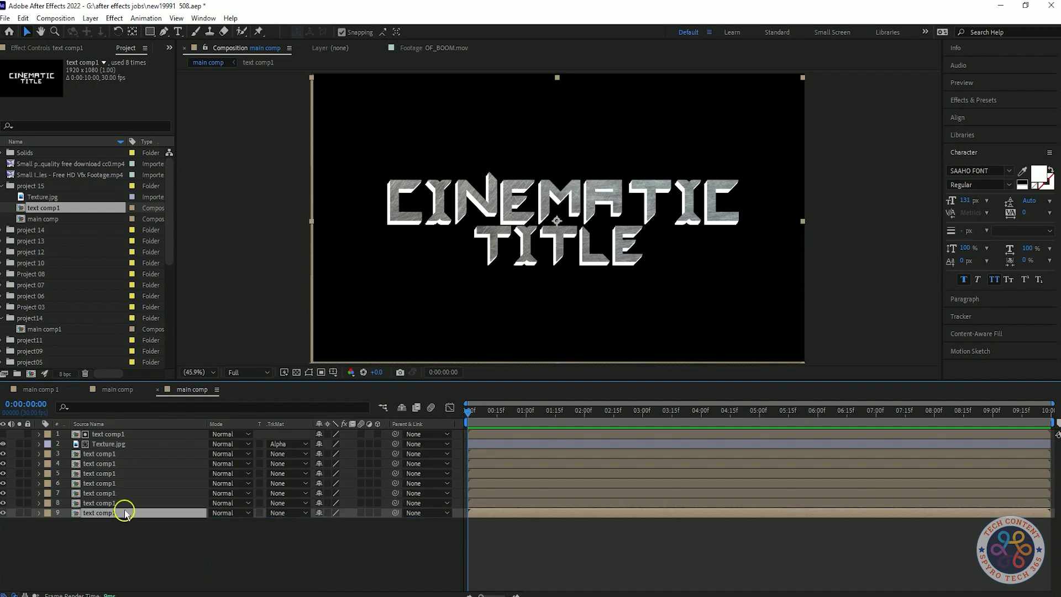
pyautogui.press('Left')
pyautogui.press('Down')
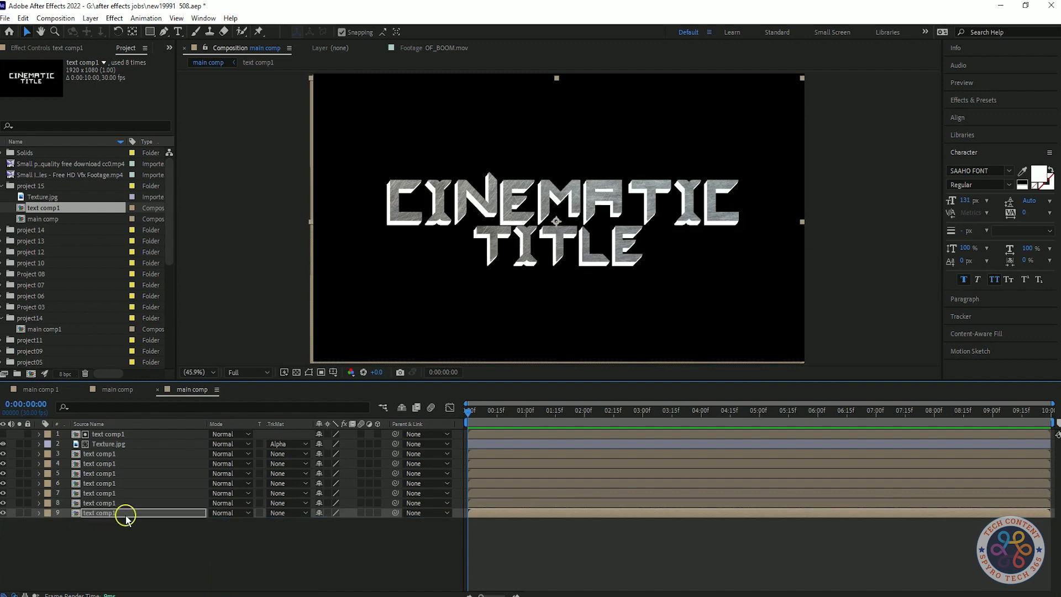
pyautogui.click(128, 515)
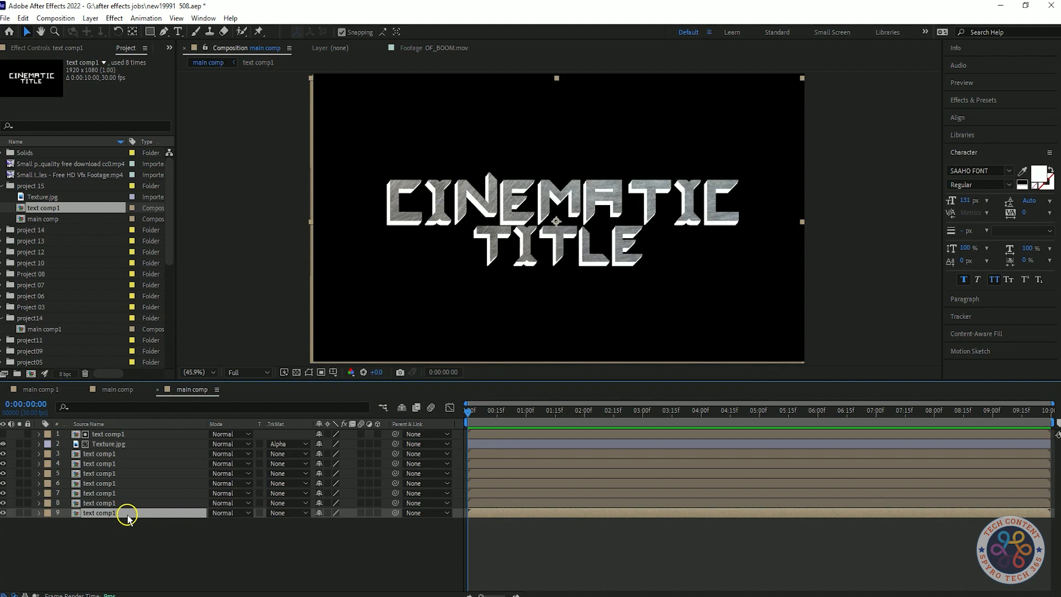
pyautogui.press('Down')
pyautogui.hotkey('ctrl', 'z')
# Pre-compose all text comp1 layers below Texture.jpg into a new composition named Shadow comp 1
pyautogui.click(204, 542)
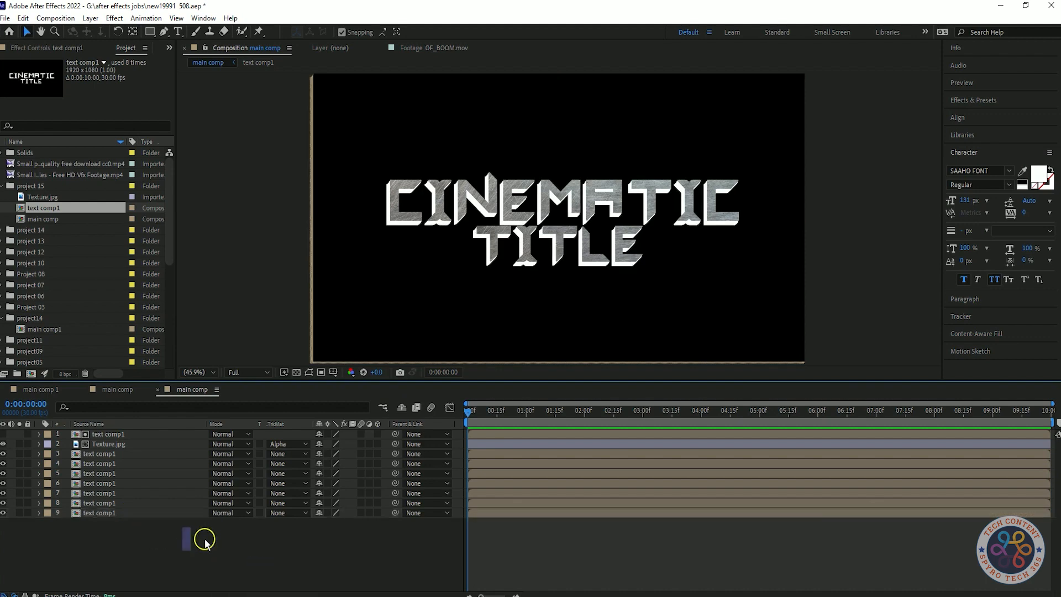
pyautogui.moveTo(206, 538); pyautogui.dragTo(125, 451)
pyautogui.click(327, 558)
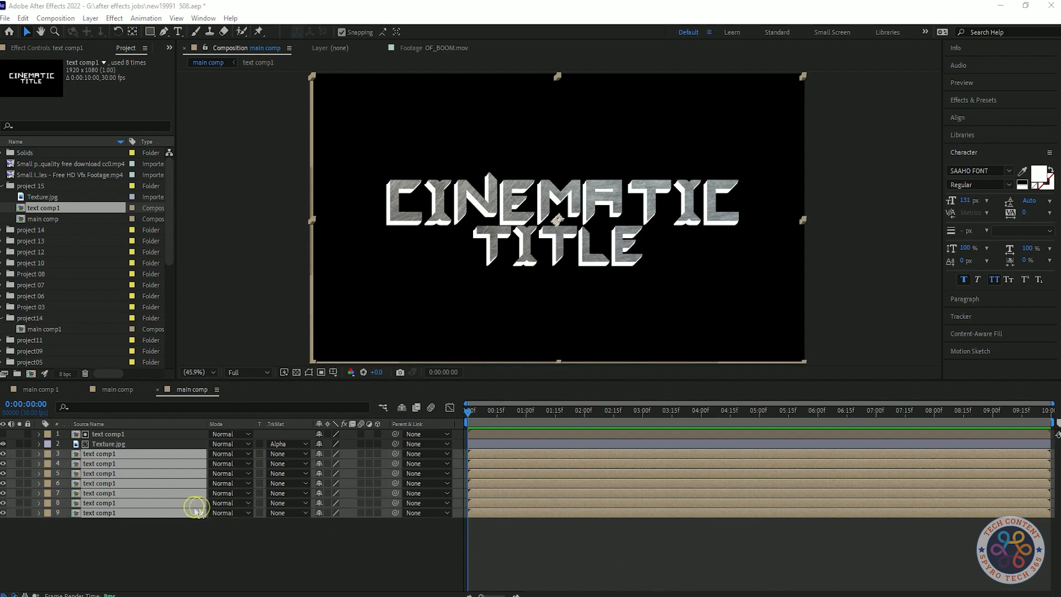
pyautogui.rightClick(197, 508)
pyautogui.click(251, 452)
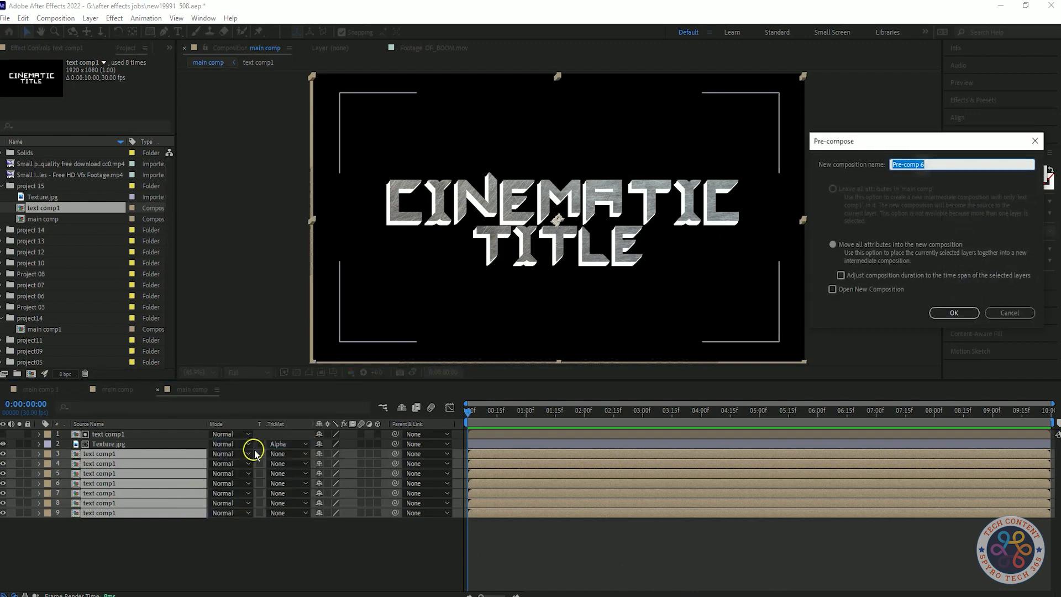
pyautogui.write('Shadow co')
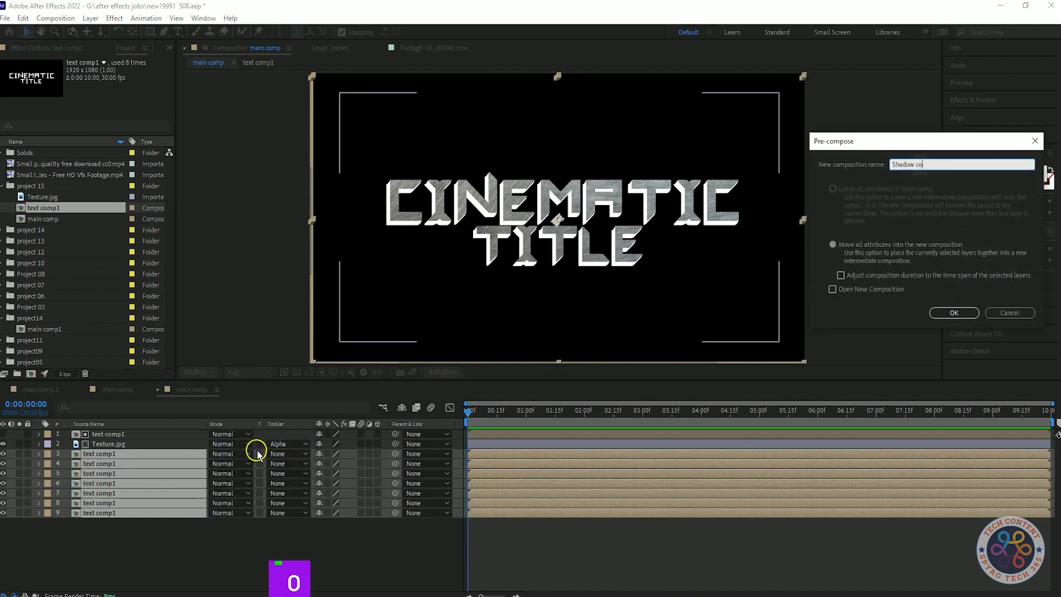
pyautogui.click(954, 314)
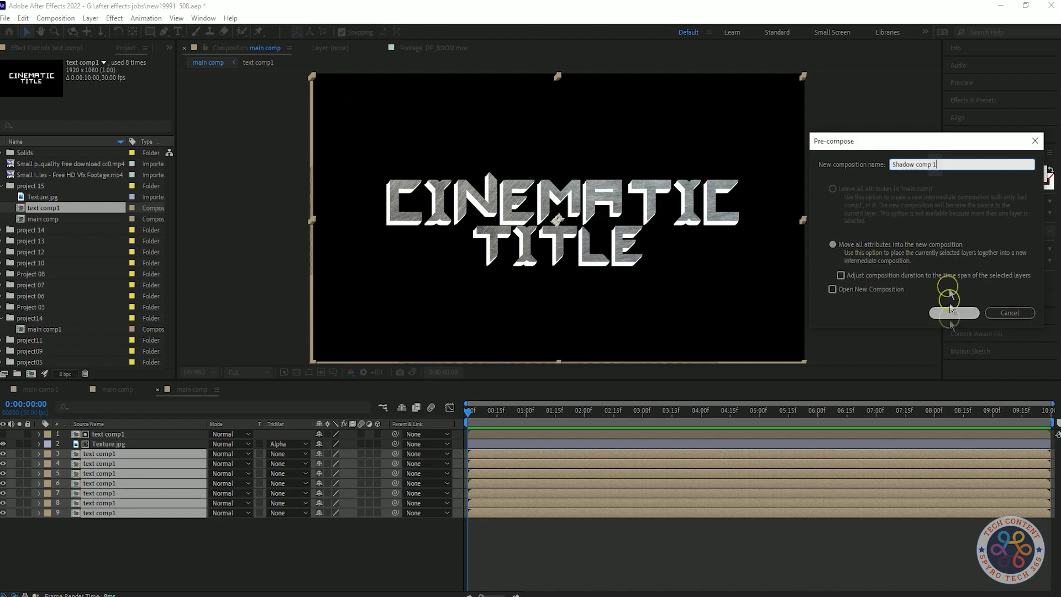
# Apply Gradient Ramp to Shadow comp 1, with the ramp starting at about 946.9, 193.8 and ending at about 920.8, 903.6
pyautogui.click(96, 459)
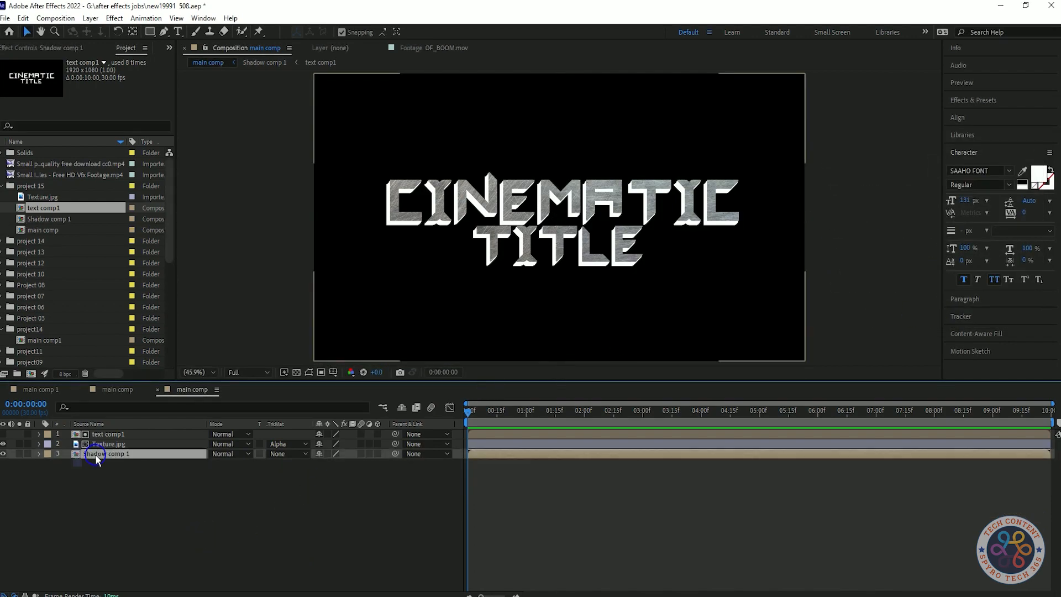
pyautogui.click(986, 100)
pyautogui.click(980, 114)
pyautogui.write('gradi')
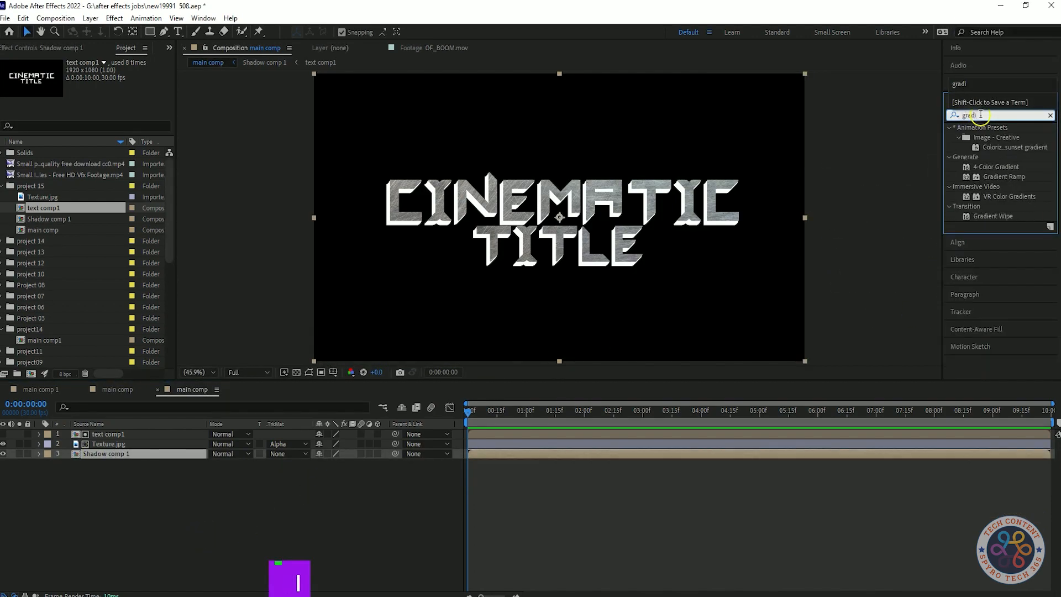
pyautogui.moveTo(1005, 176); pyautogui.dragTo(142, 452)
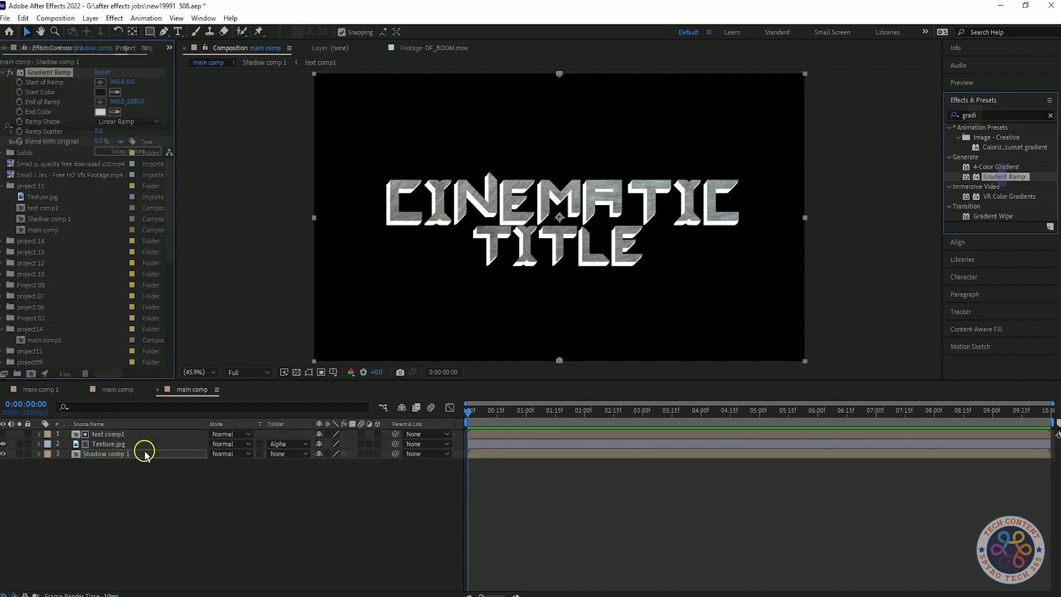
pyautogui.moveTo(560, 75); pyautogui.dragTo(556, 127)
pyautogui.moveTo(559, 360); pyautogui.dragTo(550, 326)
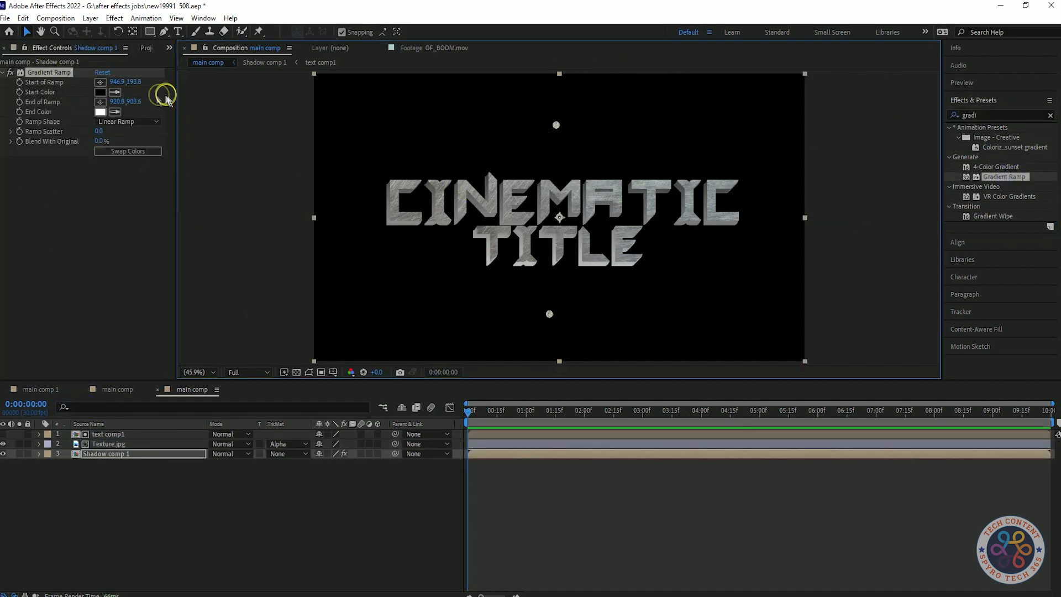
# Set the Gradient Ramp's end color to light gray ADB2AD and save the project
pyautogui.click(100, 111)
pyautogui.moveTo(16, 234)
pyautogui.mouseDown()
pyautogui.moveTo(20, 266)
pyautogui.moveTo(32, 242)
pyautogui.moveTo(37, 279)
pyautogui.moveTo(150, 172)
pyautogui.moveTo(144, 199)
pyautogui.moveTo(56, 251)
pyautogui.mouseUp()
pyautogui.click(190, 243)
pyautogui.click(261, 183)
pyautogui.click(340, 466)
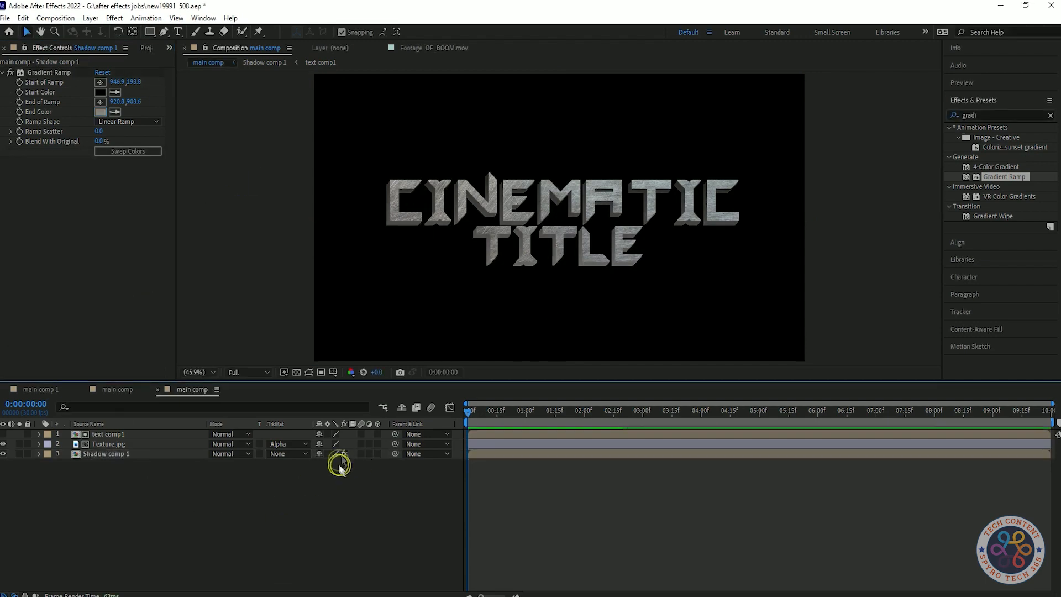
pyautogui.click(101, 112)
pyautogui.moveTo(66, 244)
pyautogui.mouseDown()
pyautogui.moveTo(48, 230)
pyautogui.moveTo(26, 167)
pyautogui.moveTo(63, 229)
pyautogui.mouseUp()
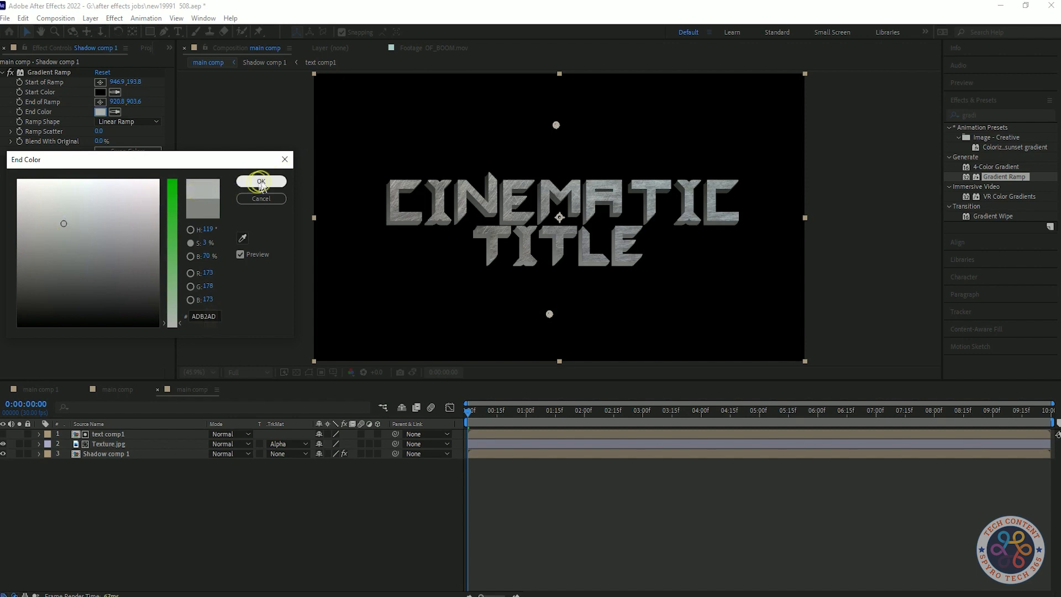
pyautogui.click(258, 182)
pyautogui.hotkey('ctrl', 's')
# Create a 1920 × 1080 px black solid named overlay shadow comp1 and hide it
pyautogui.rightClick(228, 509)
pyautogui.click(237, 526)
pyautogui.hotkey('ctrl', 'y')
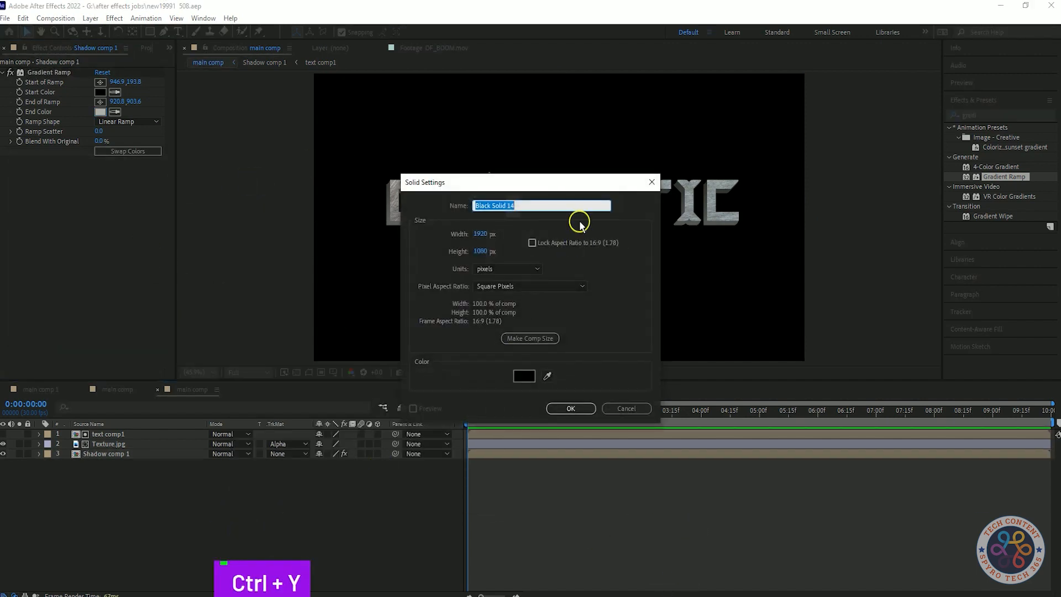
pyautogui.write('overlay shadow comp1')
pyautogui.press('Return')
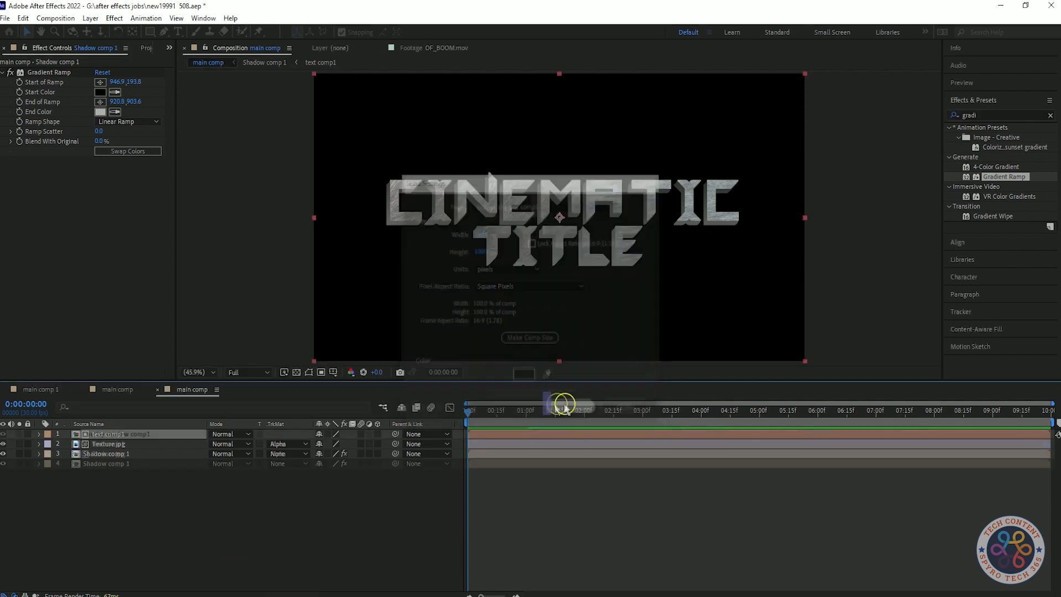
pyautogui.click(3, 433)
# Draw five narrow vertical rectangular masks across the title on the overlay shadow comp1 solid
pyautogui.click(149, 31)
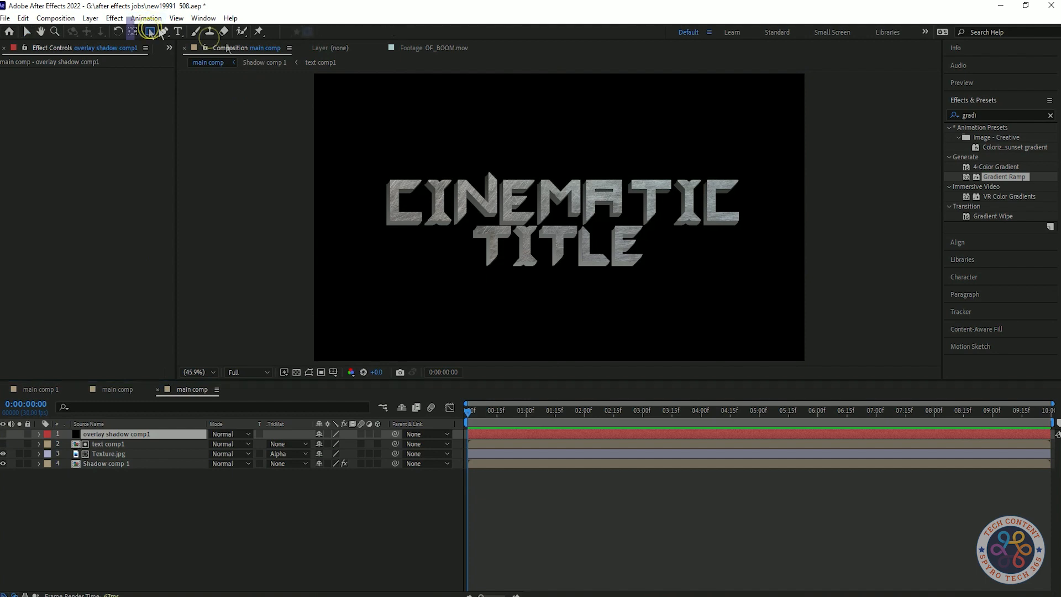
pyautogui.moveTo(413, 137); pyautogui.dragTo(449, 255)
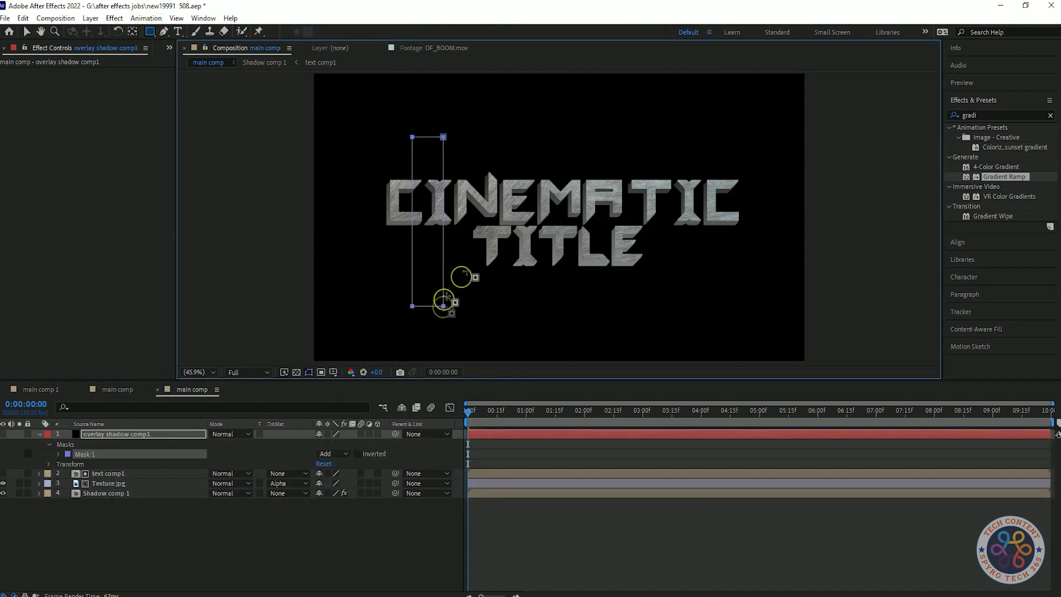
pyautogui.moveTo(485, 126); pyautogui.dragTo(514, 249)
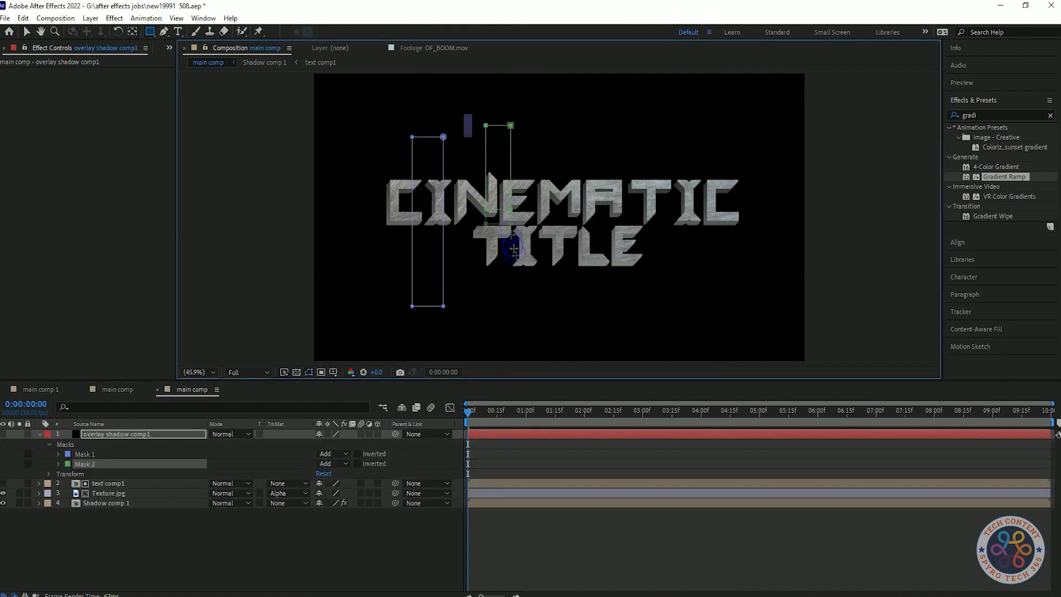
pyautogui.moveTo(504, 307); pyautogui.dragTo(507, 307)
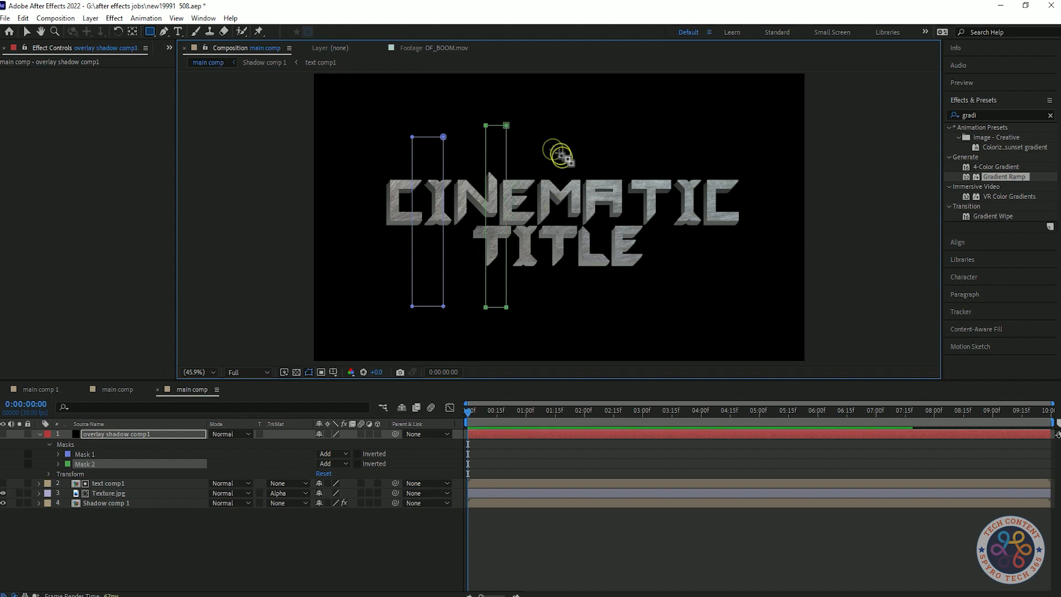
pyautogui.moveTo(527, 127); pyautogui.dragTo(542, 175)
pyautogui.moveTo(600, 111); pyautogui.dragTo(635, 329)
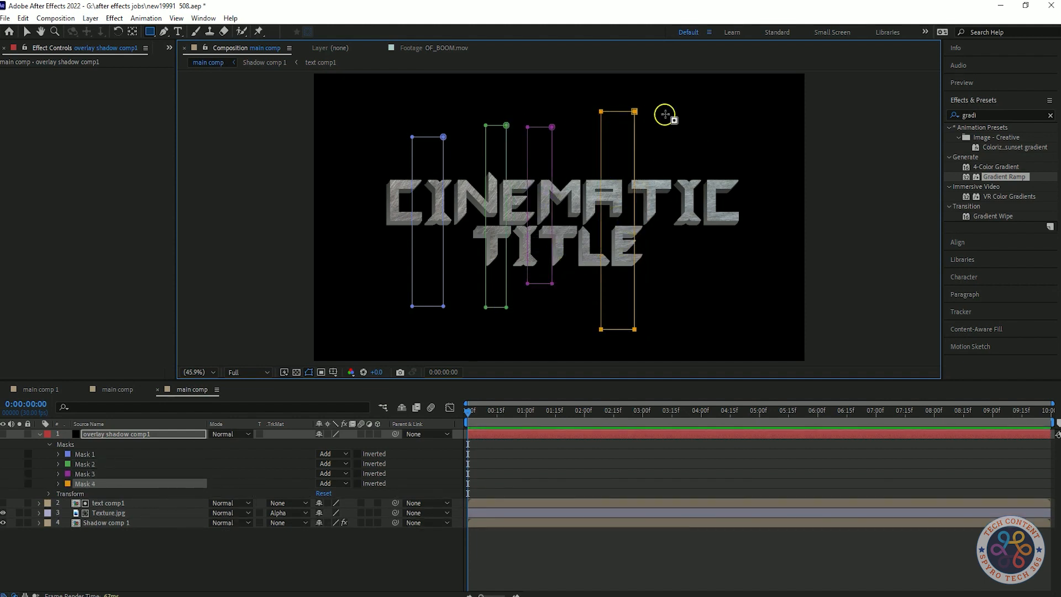
pyautogui.moveTo(665, 113); pyautogui.dragTo(690, 302)
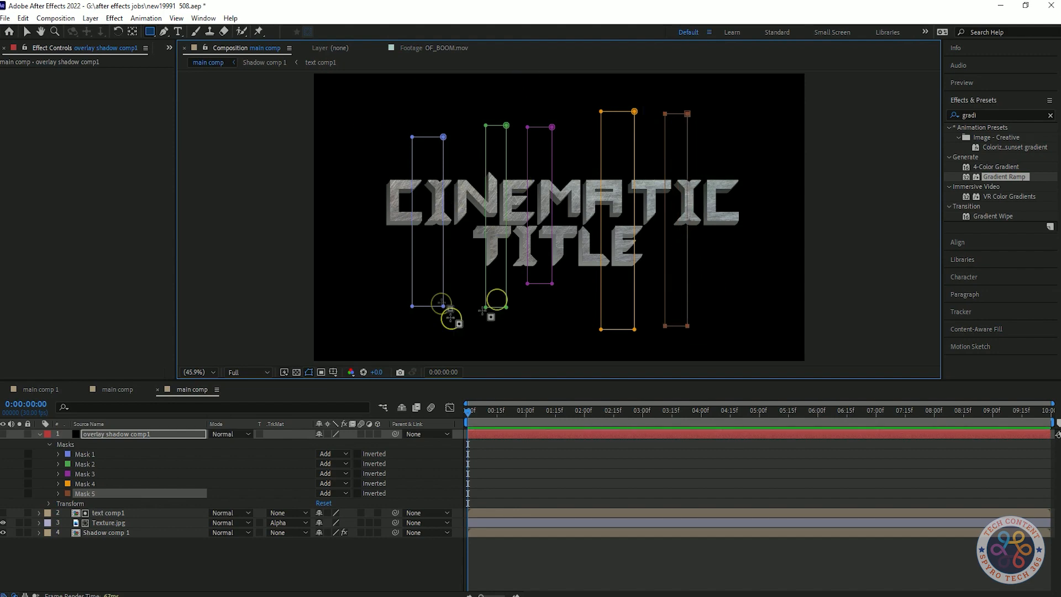
# Open the text comp1 composition and nudge the TITLE text layer down nine small increments, away from CINEMATIC
pyautogui.click(145, 564)
pyautogui.click(131, 442)
pyautogui.click(176, 490)
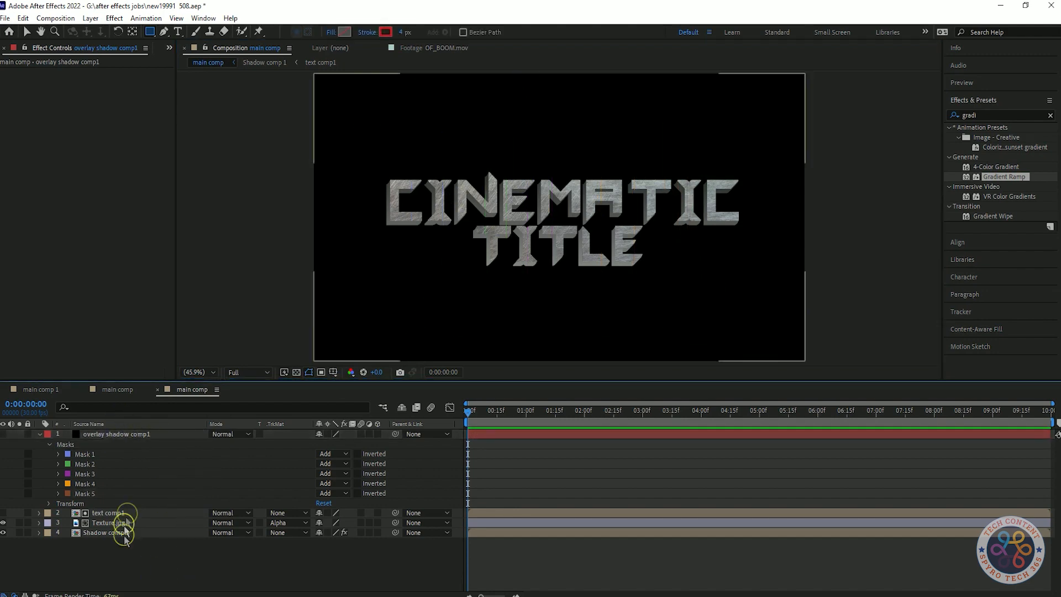
pyautogui.click(130, 513)
pyautogui.doubleClick(133, 514)
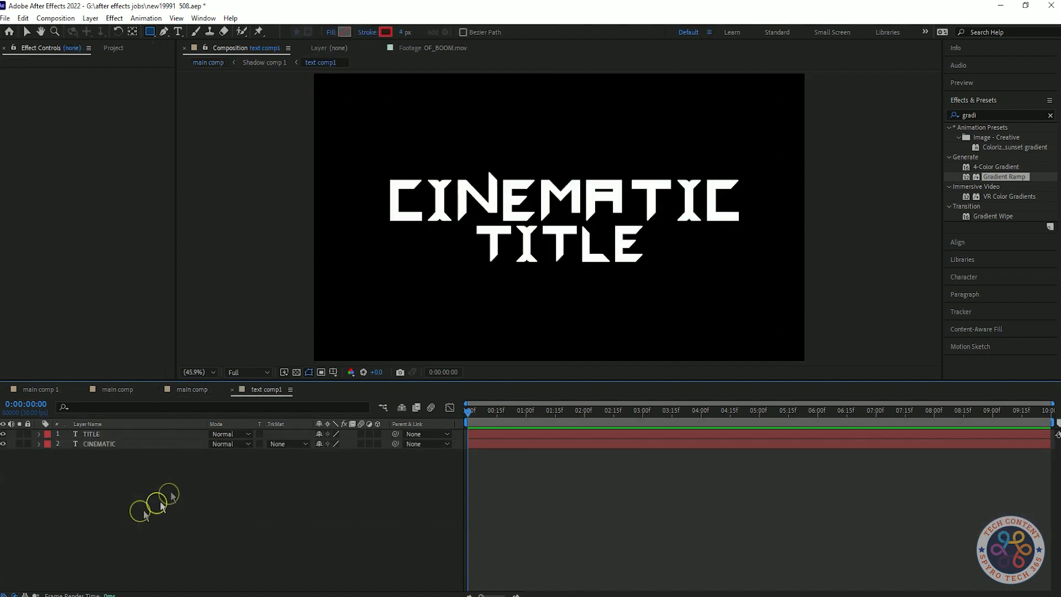
pyautogui.click(144, 437)
pyautogui.press('Down')
pyautogui.press('Down')
pyautogui.press('Down')
pyautogui.press('Down')
pyautogui.press('Down')
pyautogui.press('Down')
pyautogui.press('Down')
pyautogui.press('Down')
pyautogui.press('Down')
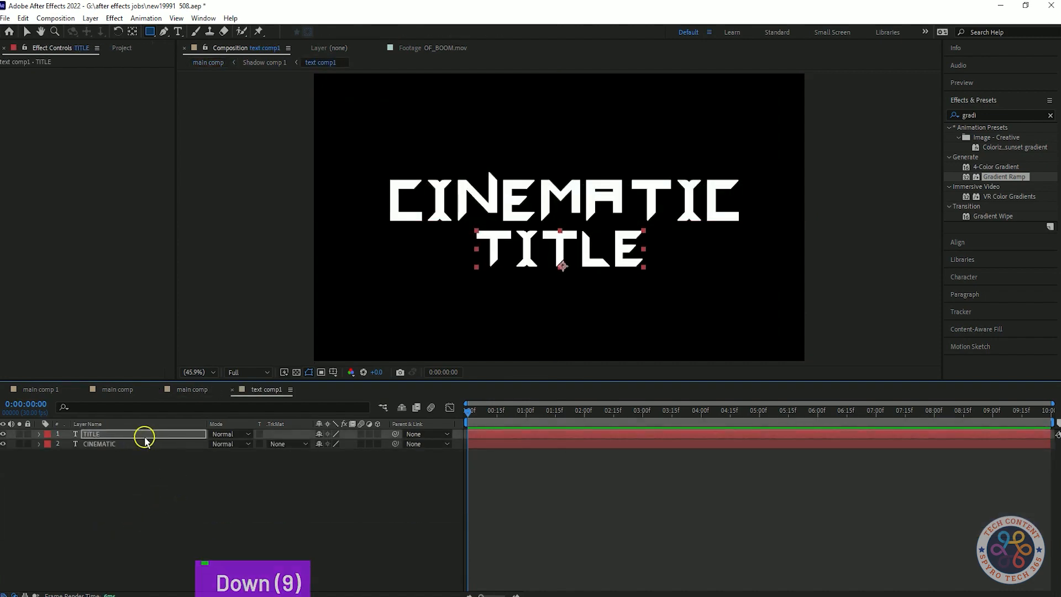
# Return to the main comp composition and save the project
pyautogui.click(170, 484)
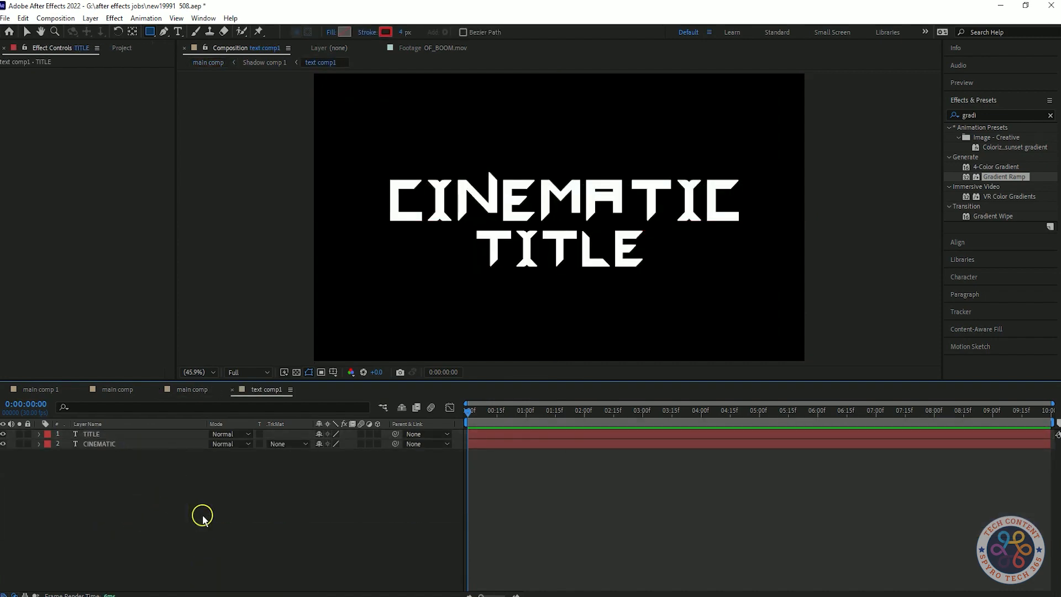
pyautogui.click(186, 389)
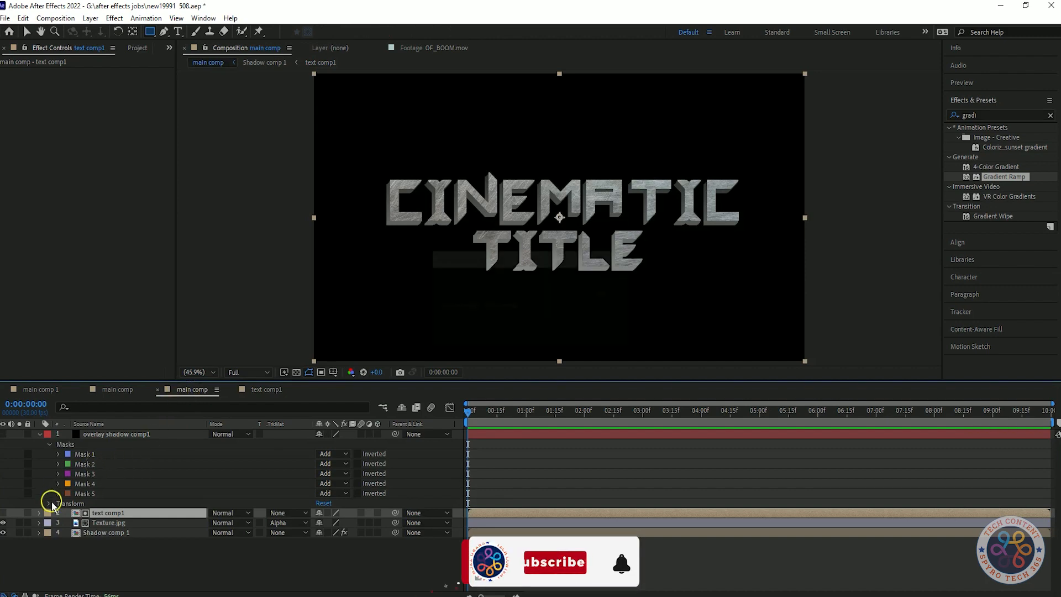
pyautogui.hotkey('ctrl', 's')
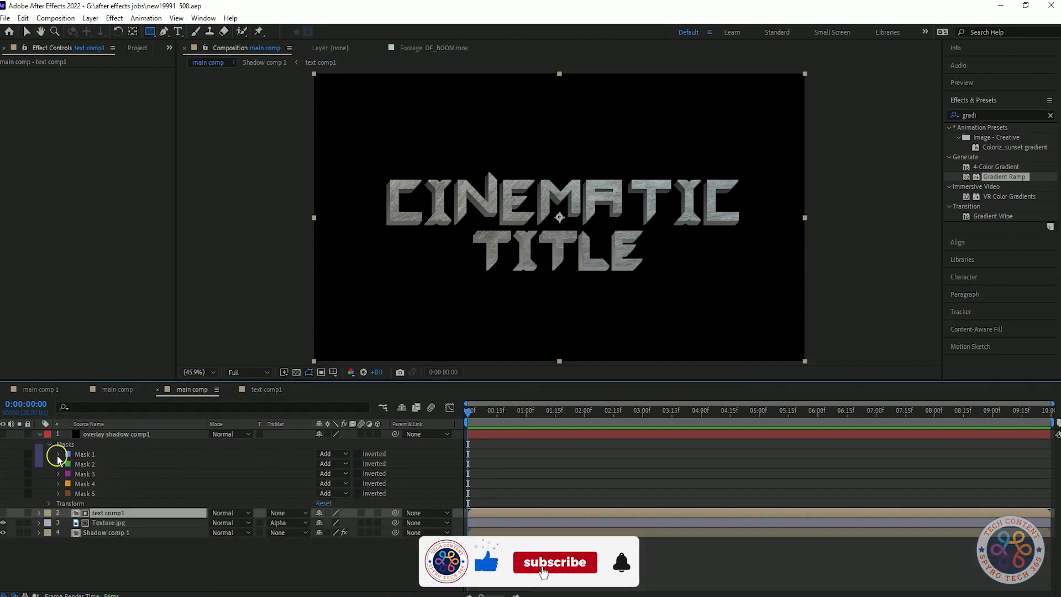
# Show the overlay shadow comp1 layer and feather its Mask 1 to 98 pixels
pyautogui.click(5, 435)
pyautogui.click(83, 454)
pyautogui.click(58, 464)
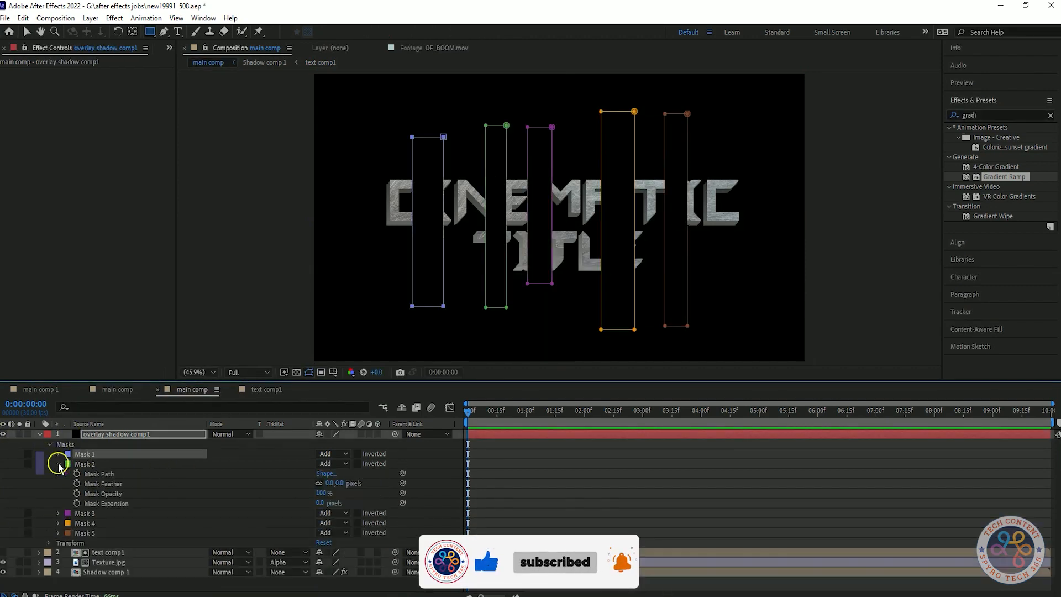
pyautogui.click(58, 455)
pyautogui.click(420, 480)
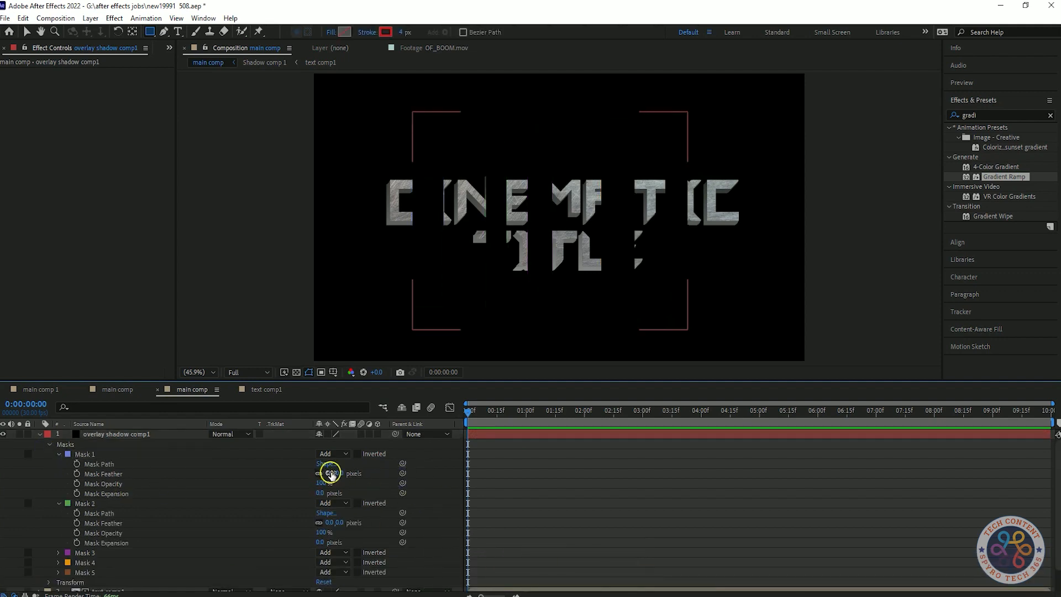
pyautogui.write('40')
pyautogui.press('Return')
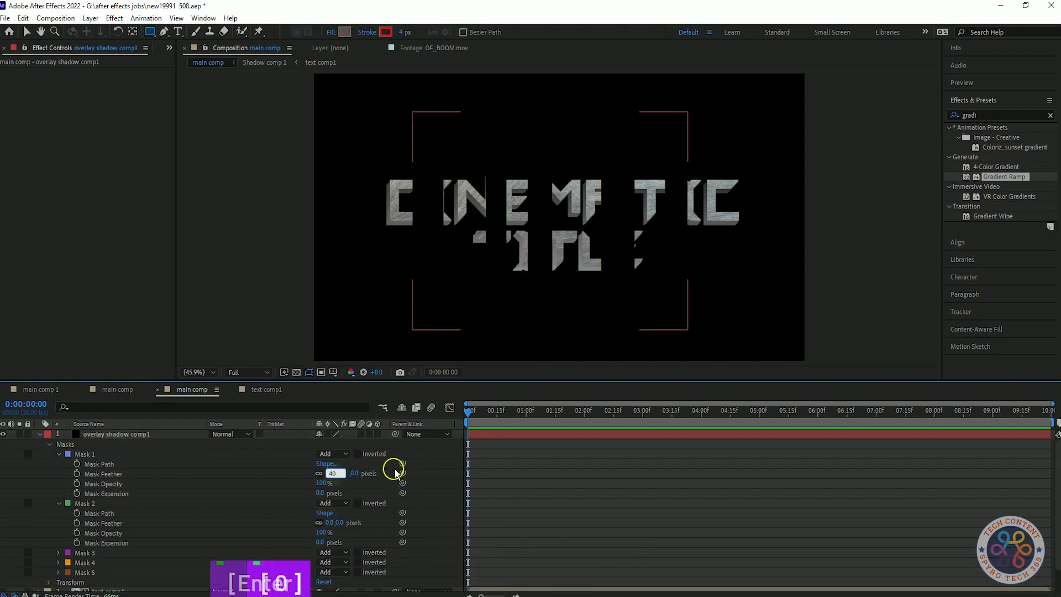
pyautogui.moveTo(335, 473); pyautogui.dragTo(386, 484)
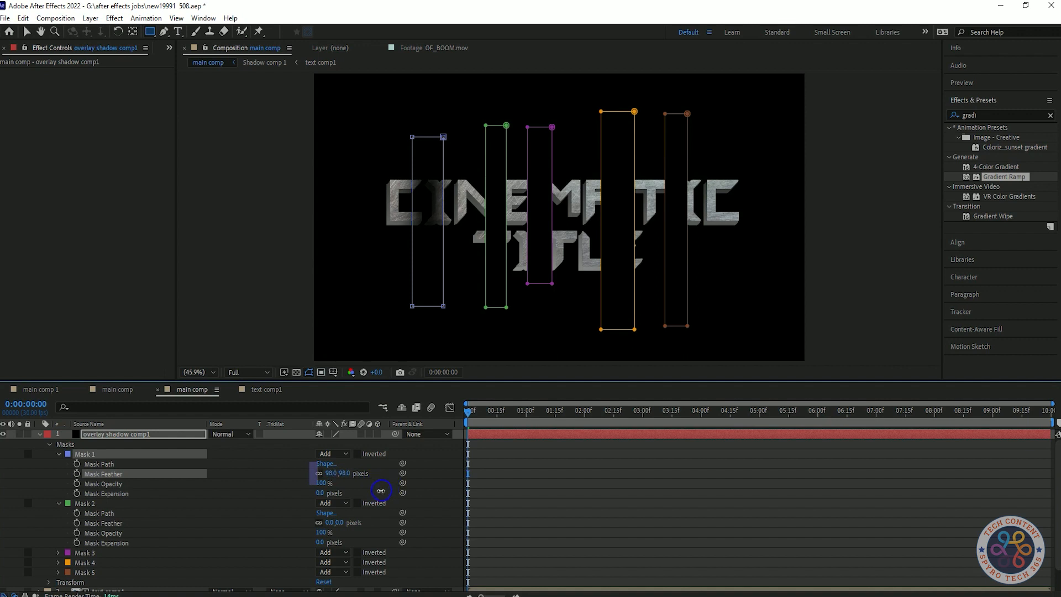
# Set Mask 2's feather to 98 pixels
pyautogui.click(329, 522)
pyautogui.write('98')
pyautogui.press('Return')
pyautogui.scroll(-1, 426, 522)
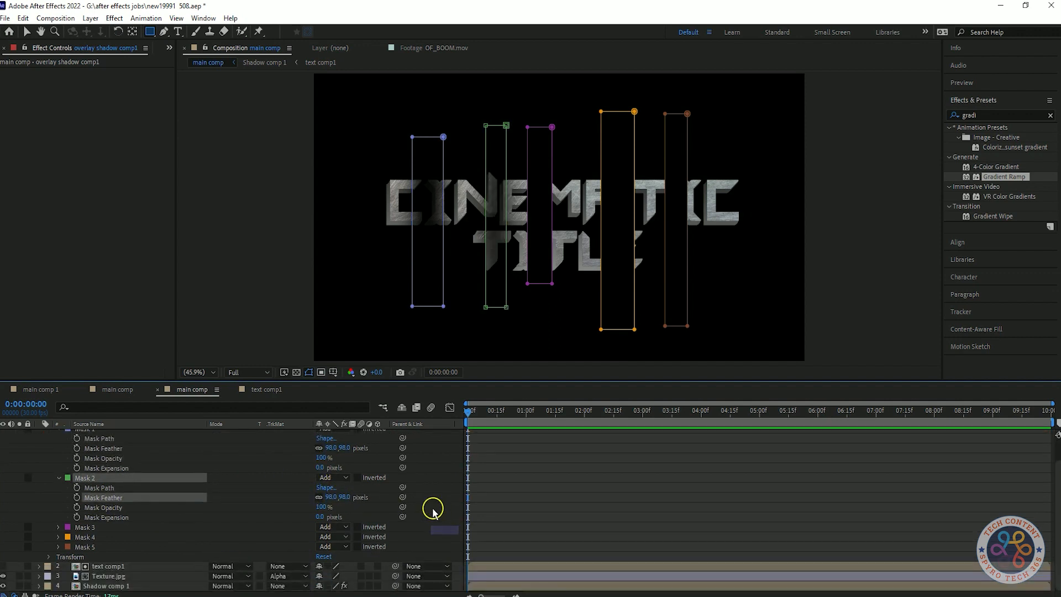
# Reduce the feather of Mask 1 and Mask 2 on overlay shadow comp1 to 80 pixels each
pyautogui.scroll(1, 433, 509)
pyautogui.moveTo(331, 473); pyautogui.dragTo(341, 473)
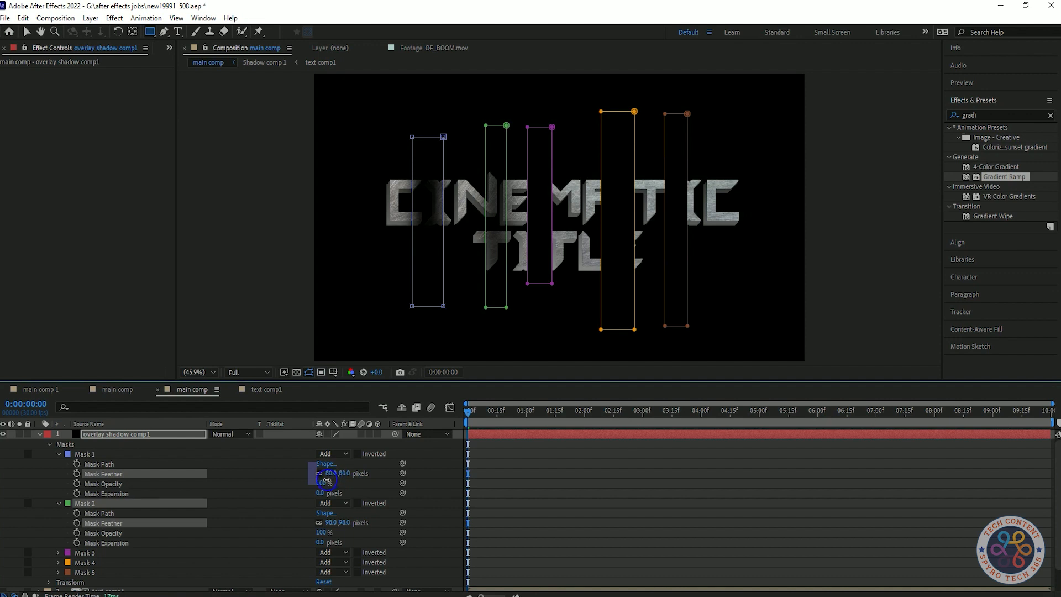
pyautogui.moveTo(327, 480); pyautogui.dragTo(331, 479)
pyautogui.write('80')
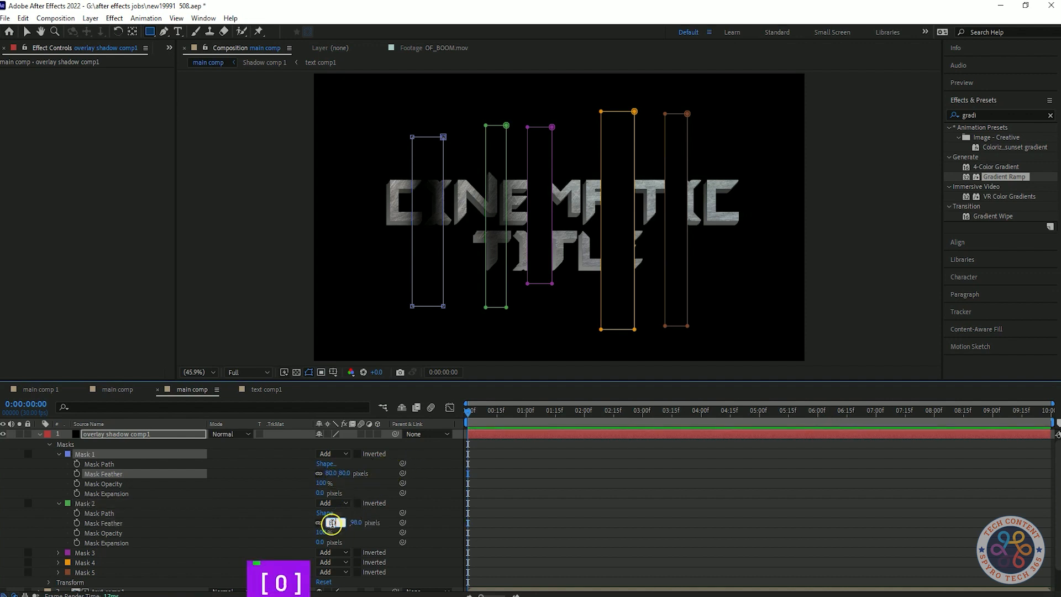
pyautogui.press('Return')
# Set the feather of Mask 3 and Mask 4 on overlay shadow comp1 to 80 pixels each
pyautogui.scroll(-1, 432, 489)
pyautogui.click(58, 527)
pyautogui.click(332, 547)
pyautogui.write('80')
pyautogui.press('Return')
pyautogui.scroll(-1, 404, 539)
pyautogui.click(59, 537)
pyautogui.write('80')
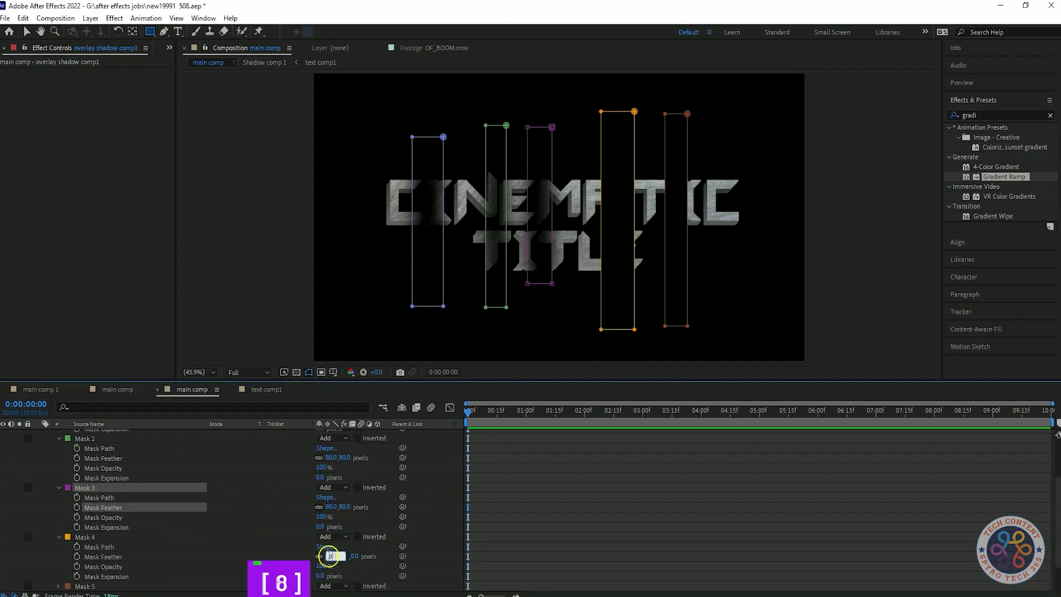
pyautogui.press('Return')
# Set Mask 5's feather to 80 pixels and collapse the layer's list of masks
pyautogui.scroll(-1, 397, 507)
pyautogui.click(58, 547)
pyautogui.click(327, 565)
pyautogui.write('80')
pyautogui.press('Return')
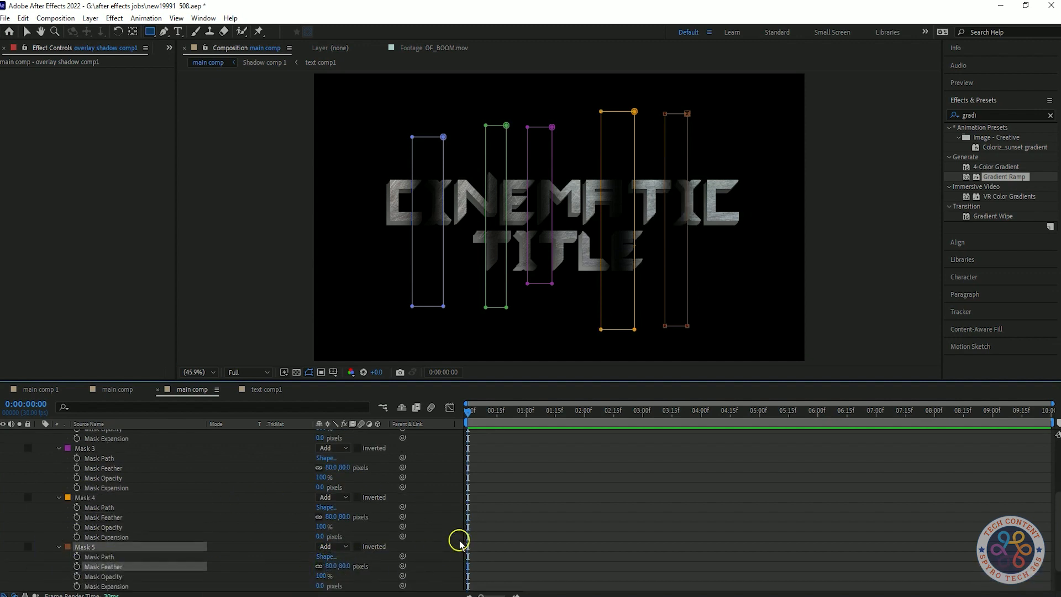
pyautogui.click(442, 526)
pyautogui.scroll(2, 452, 500)
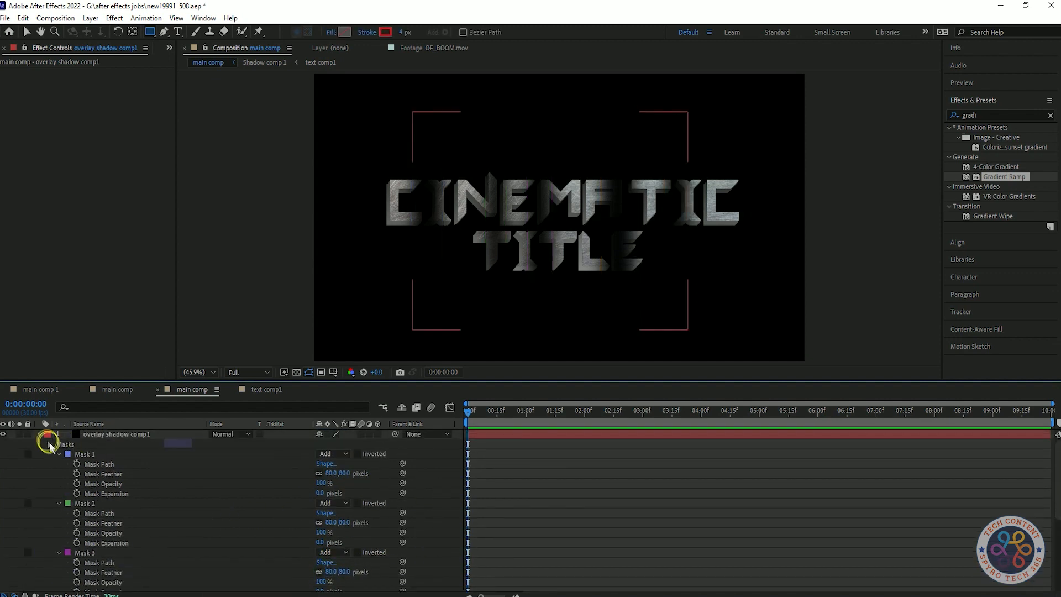
pyautogui.click(50, 445)
# Draw a sixth narrow vertical rectangular mask on overlay shadow comp1, over the final C of CINEMATIC
pyautogui.click(114, 434)
pyautogui.click(150, 31)
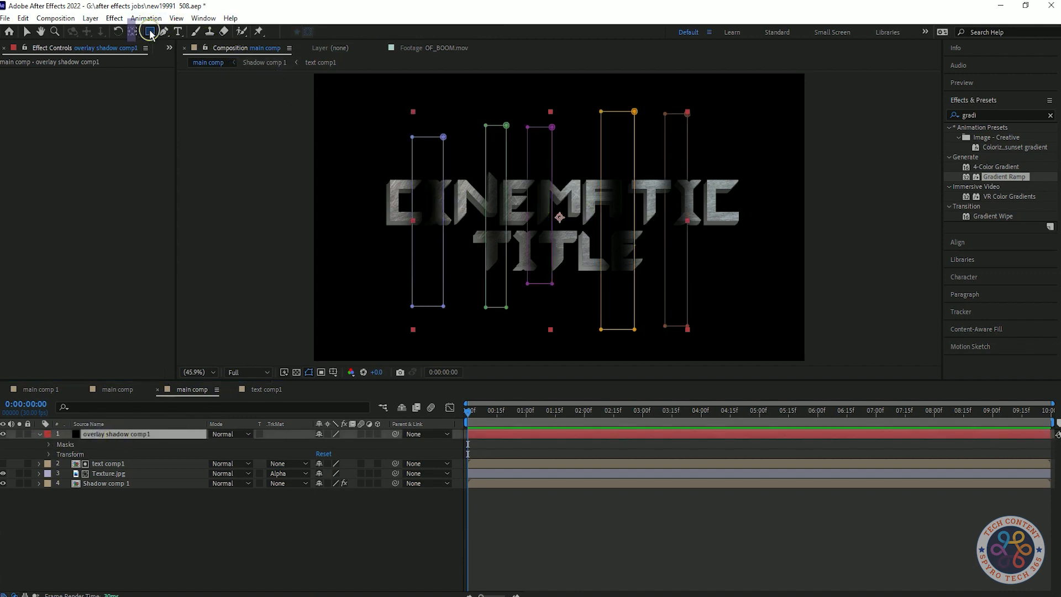
pyautogui.moveTo(702, 124); pyautogui.dragTo(718, 311)
pyautogui.click(26, 32)
pyautogui.moveTo(712, 127); pyautogui.dragTo(706, 128)
pyautogui.moveTo(696, 314); pyautogui.dragTo(696, 314)
pyautogui.hotkey('ctrl', 'z')
pyautogui.hotkey('ctrl', 'z')
pyautogui.hotkey('ctrl', 'z')
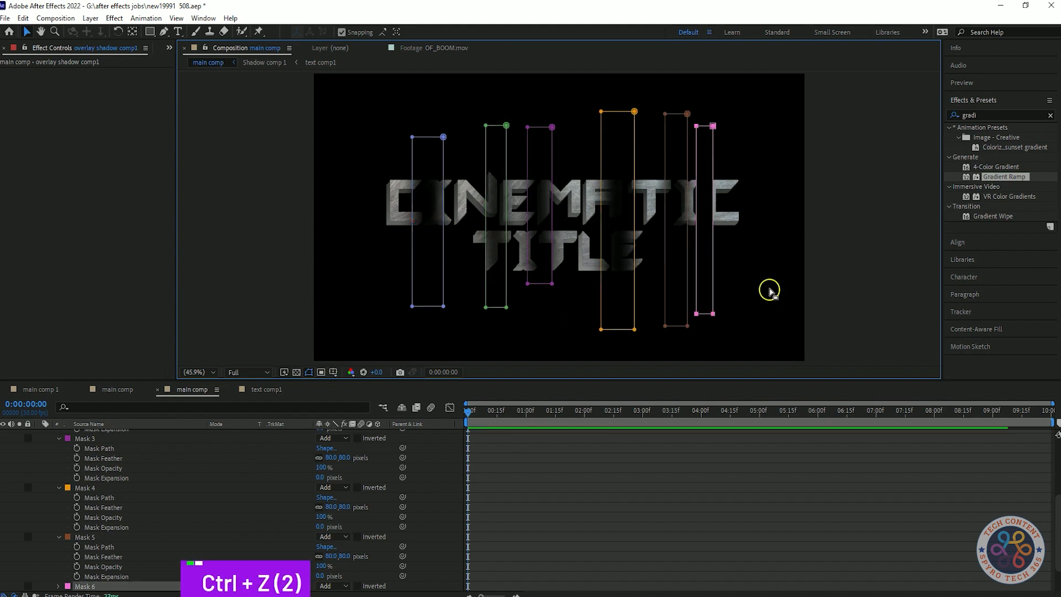
# Widen Mask 6 slightly over the final C of CINEMATIC and set its feather to 80 pixels
pyautogui.click(702, 311)
pyautogui.moveTo(703, 219); pyautogui.dragTo(698, 217)
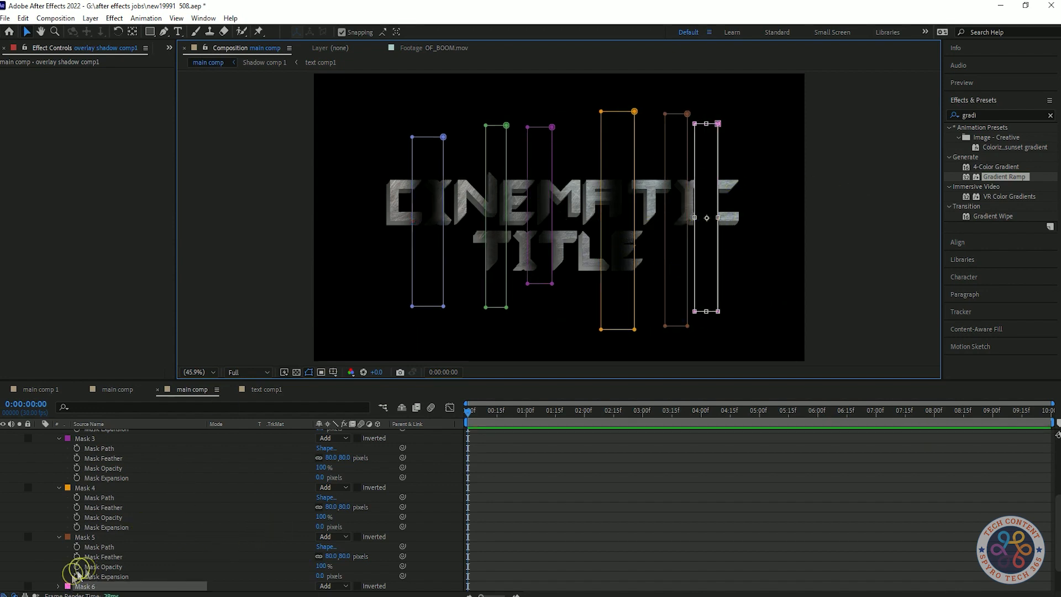
pyautogui.click(58, 586)
pyautogui.scroll(-3, 221, 500)
pyautogui.write('80')
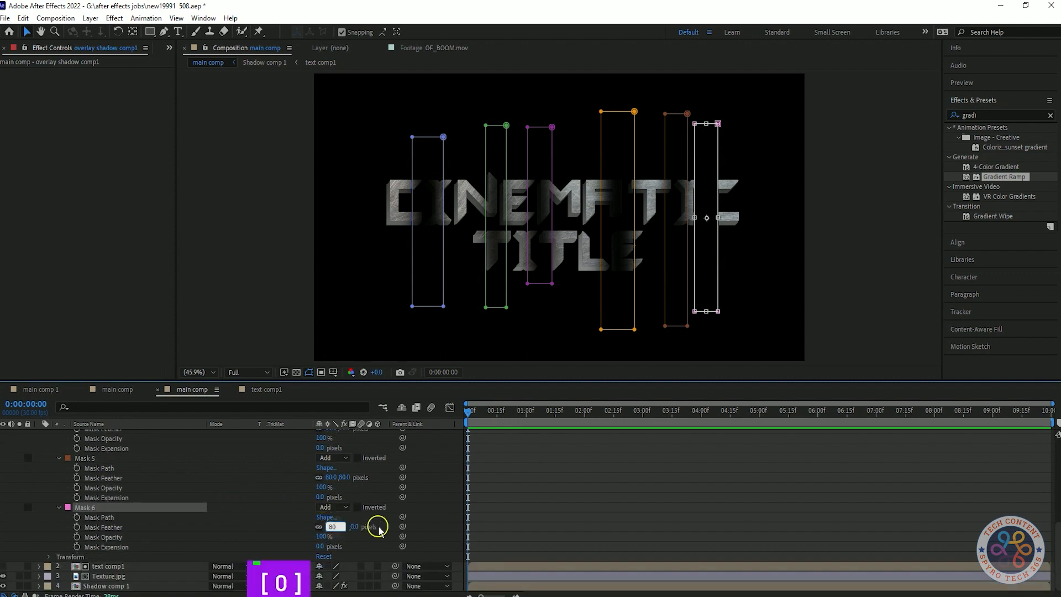
pyautogui.press('Return')
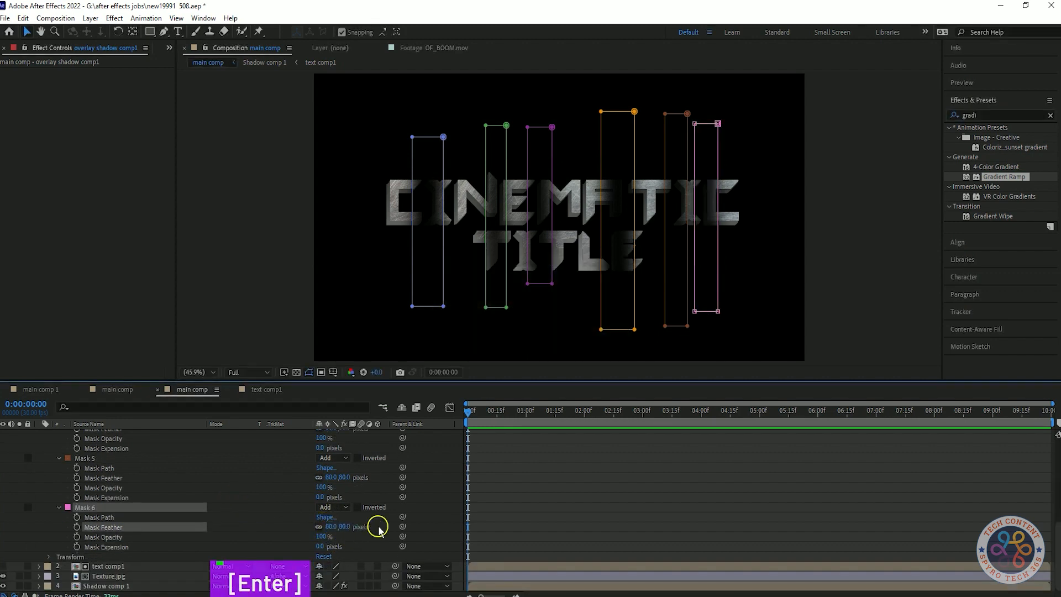
pyautogui.click(710, 136)
pyautogui.click(94, 507)
pyautogui.hotkey('ctrl', 'd')
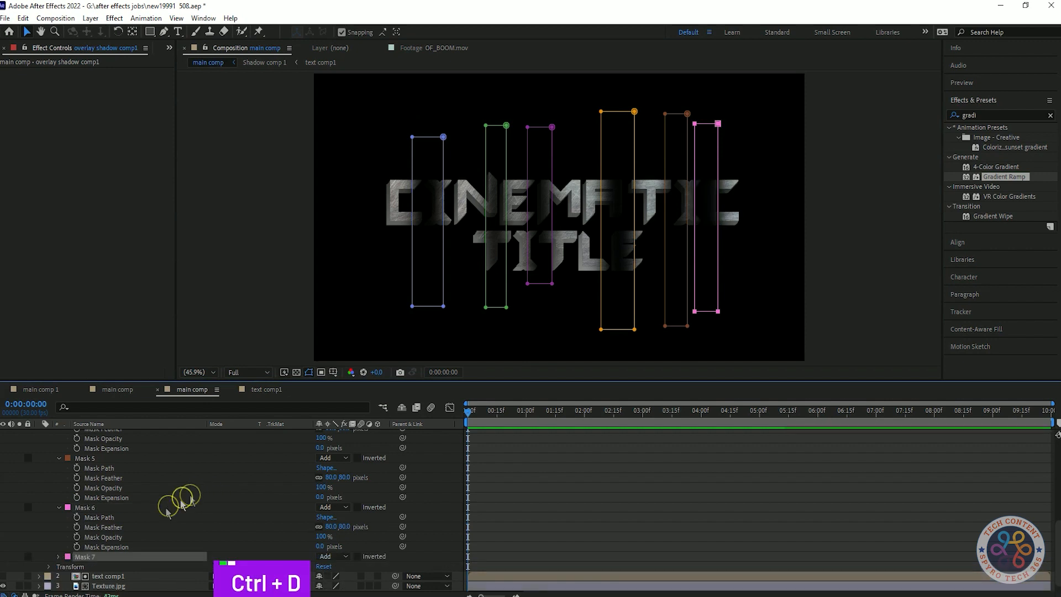
pyautogui.click(706, 185)
pyautogui.moveTo(704, 180); pyautogui.dragTo(694, 178)
pyautogui.hotkey('ctrl', 'z')
pyautogui.doubleClick(708, 160)
pyautogui.moveTo(702, 110); pyautogui.dragTo(579, 112)
pyautogui.click(693, 283)
pyautogui.moveTo(683, 278); pyautogui.dragTo(596, 291)
pyautogui.hotkey('ctrl', 'z')
pyautogui.hotkey('ctrl', 'z')
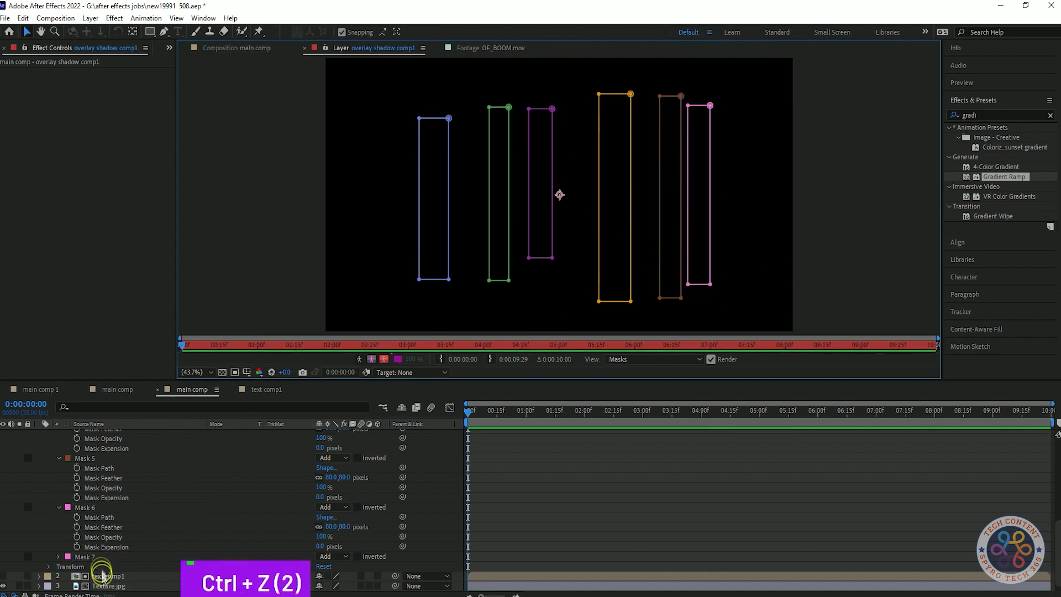
pyautogui.click(236, 48)
# Draw a seventh narrow vertical rectangular mask across both title lines between Mask 3 and Mask 4, and expand its properties
pyautogui.press('q')
pyautogui.moveTo(575, 148); pyautogui.dragTo(591, 298)
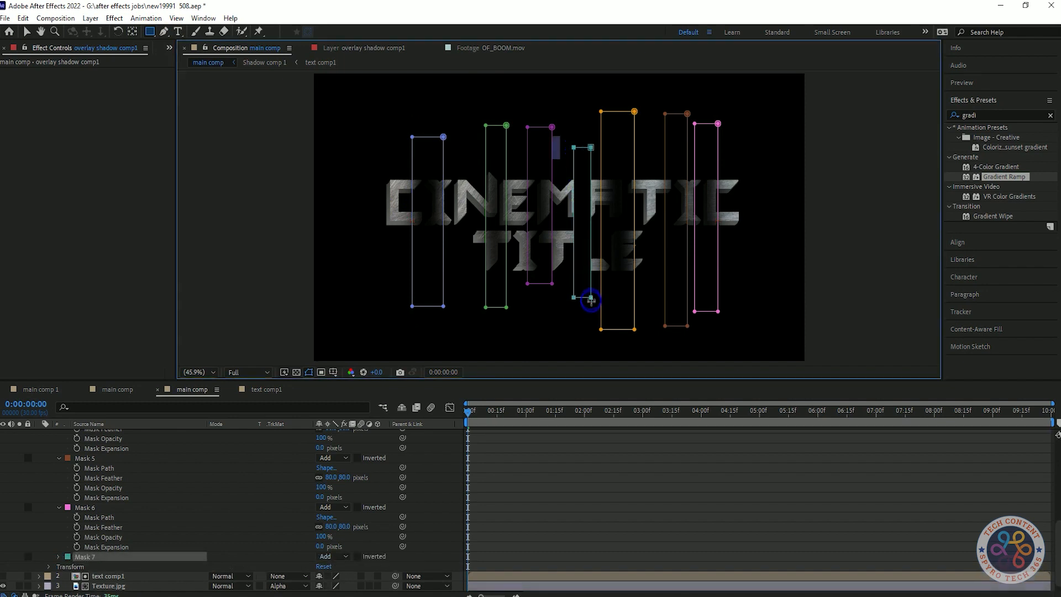
pyautogui.moveTo(587, 319); pyautogui.dragTo(589, 321)
pyautogui.click(59, 557)
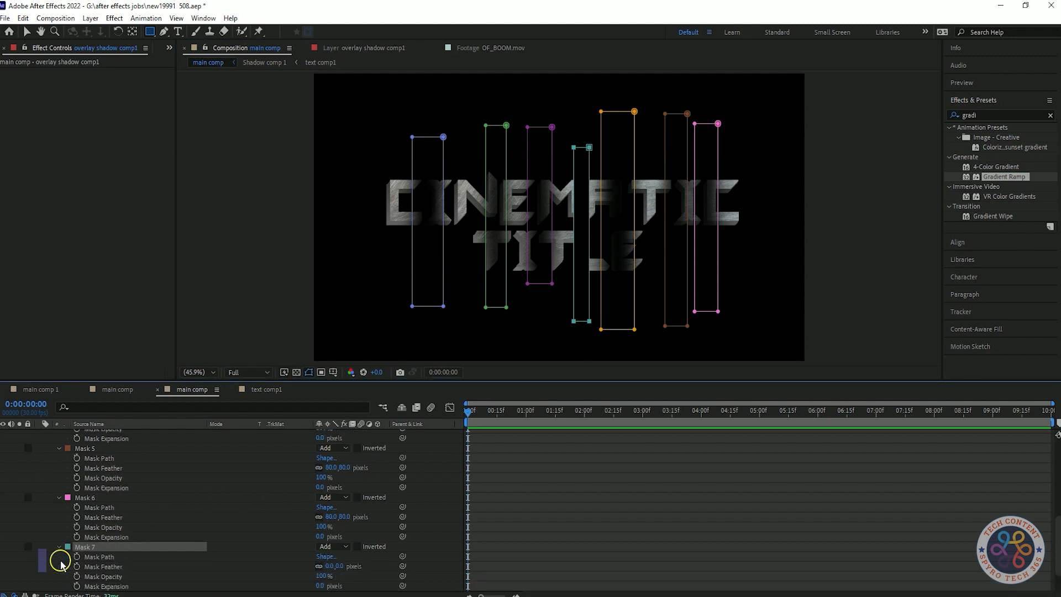
pyautogui.click(29, 34)
pyautogui.moveTo(574, 164); pyautogui.dragTo(570, 163)
pyautogui.hotkey('ctrl', 'z')
pyautogui.click(201, 546)
pyautogui.click(575, 182)
pyautogui.doubleClick(583, 177)
pyautogui.moveTo(581, 128); pyautogui.dragTo(576, 129)
pyautogui.moveTo(580, 294); pyautogui.dragTo(571, 294)
pyautogui.hotkey('ctrl', 'z')
pyautogui.hotkey('ctrl', 'z')
pyautogui.hotkey('ctrl', 'z')
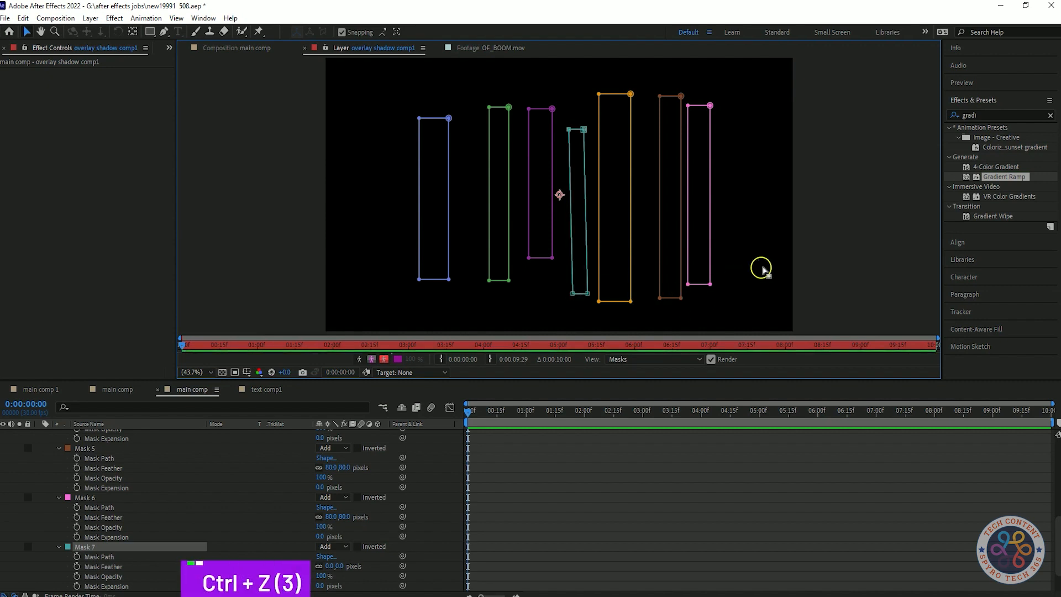
pyautogui.hotkey('ctrl', 'z')
pyautogui.click(242, 48)
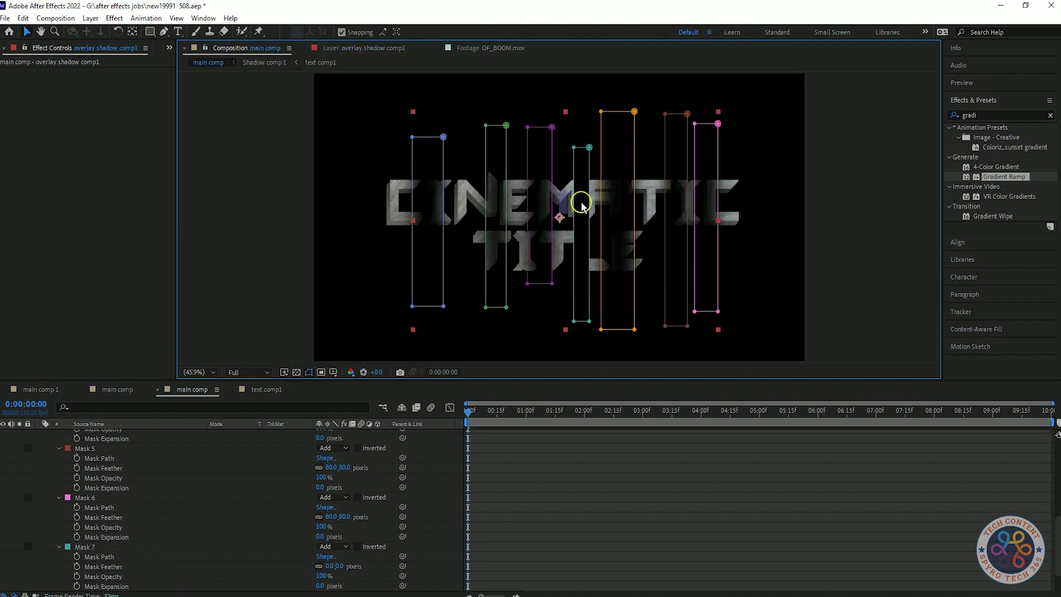
# Widen Mask 7 slightly on both sides by moving its corner points, and set its feather to 80 pixels
pyautogui.moveTo(581, 148); pyautogui.dragTo(577, 149)
pyautogui.moveTo(583, 322); pyautogui.dragTo(578, 325)
pyautogui.moveTo(577, 148); pyautogui.dragTo(587, 149)
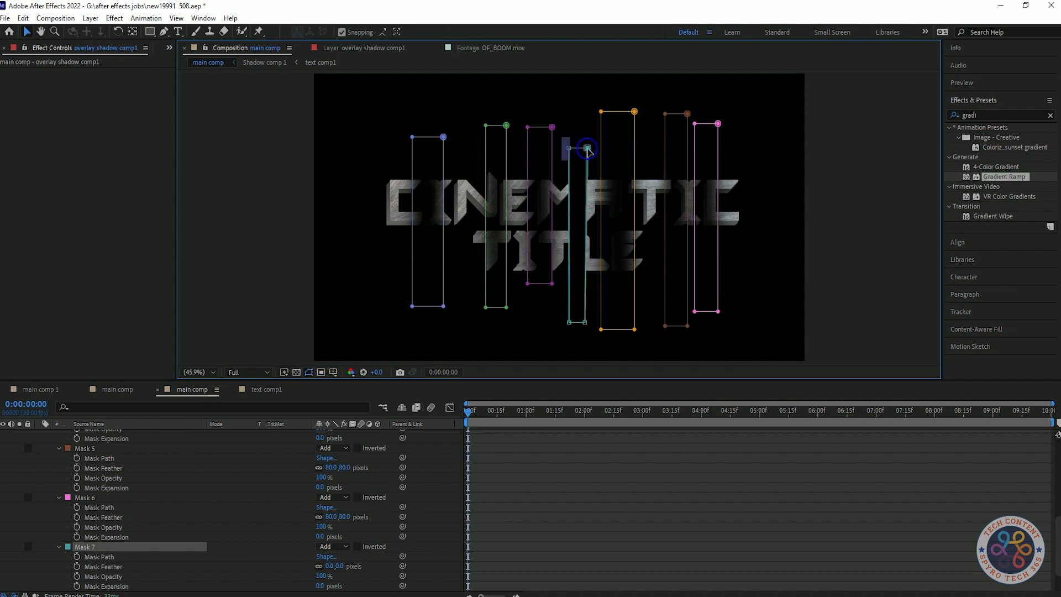
pyautogui.moveTo(585, 323); pyautogui.dragTo(591, 322)
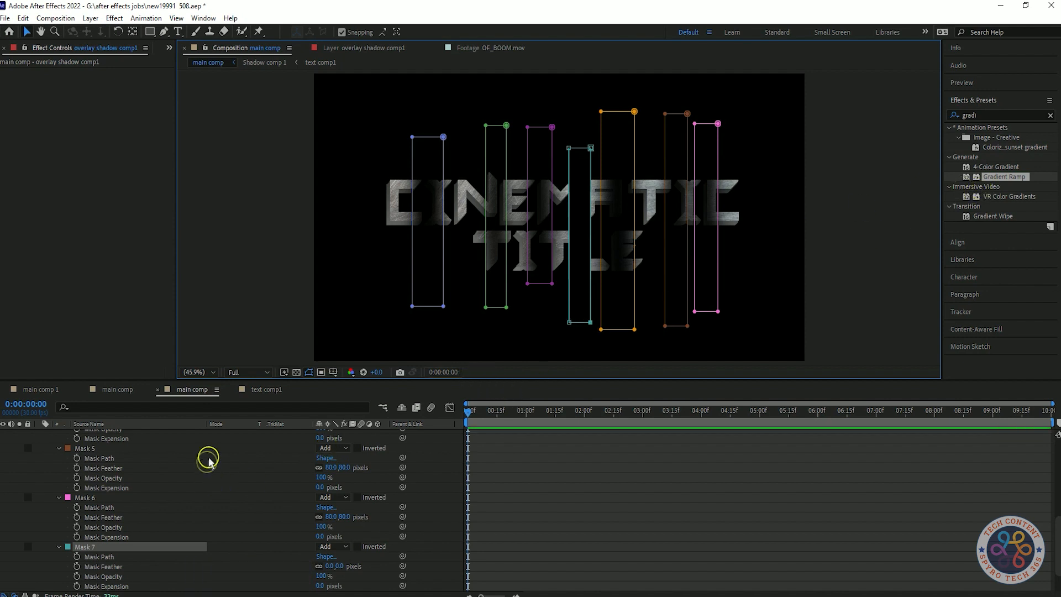
pyautogui.click(331, 566)
pyautogui.write('80')
pyautogui.press('Return')
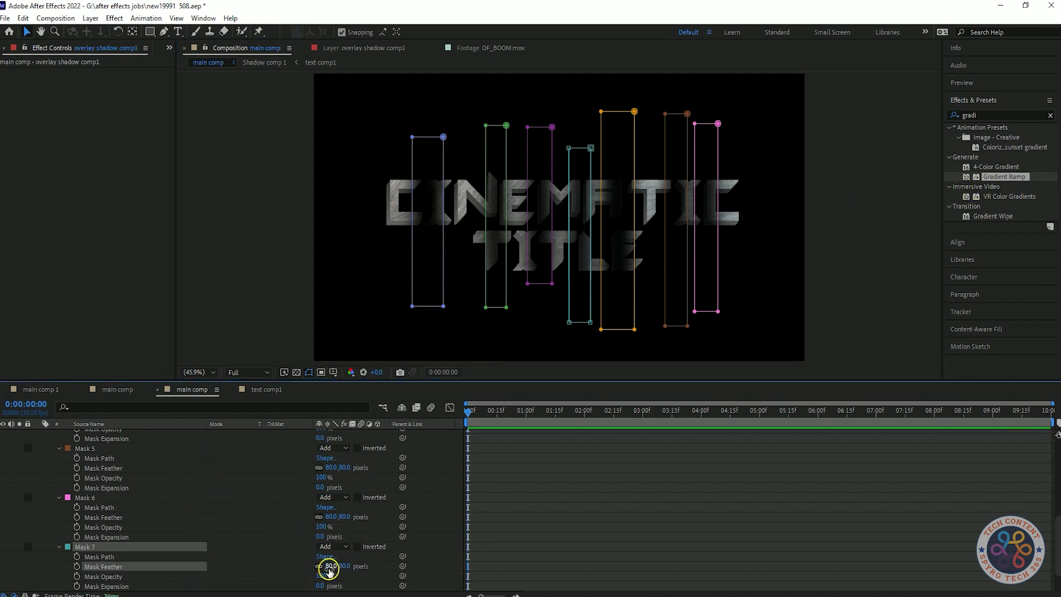
# Shorten Mask 4 by raising its bottom edge to just below the word CINEMATIC, keeping its sides vertical
pyautogui.click(609, 331)
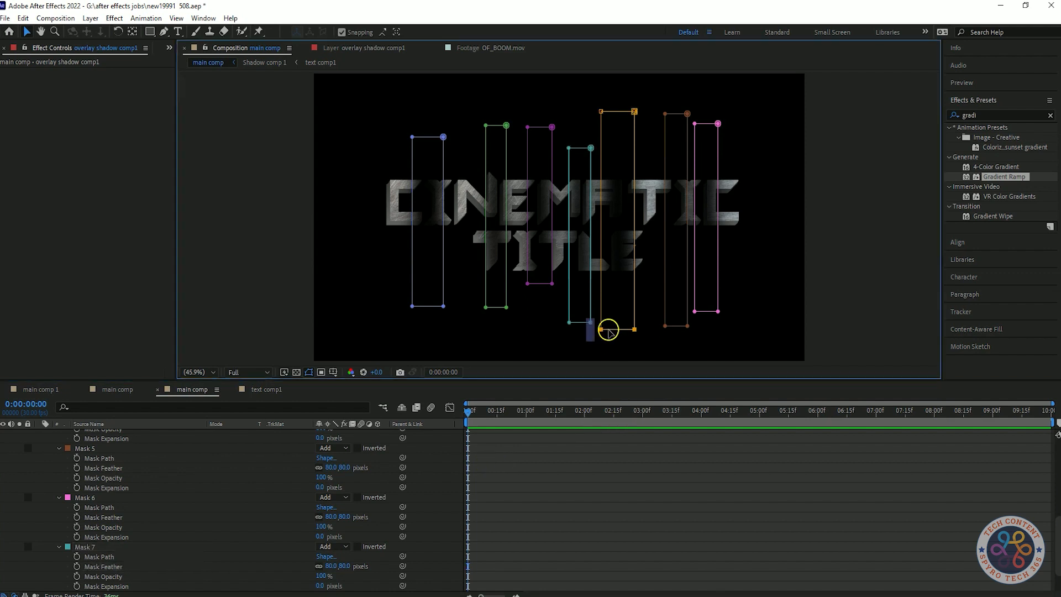
pyautogui.moveTo(637, 343); pyautogui.dragTo(613, 228)
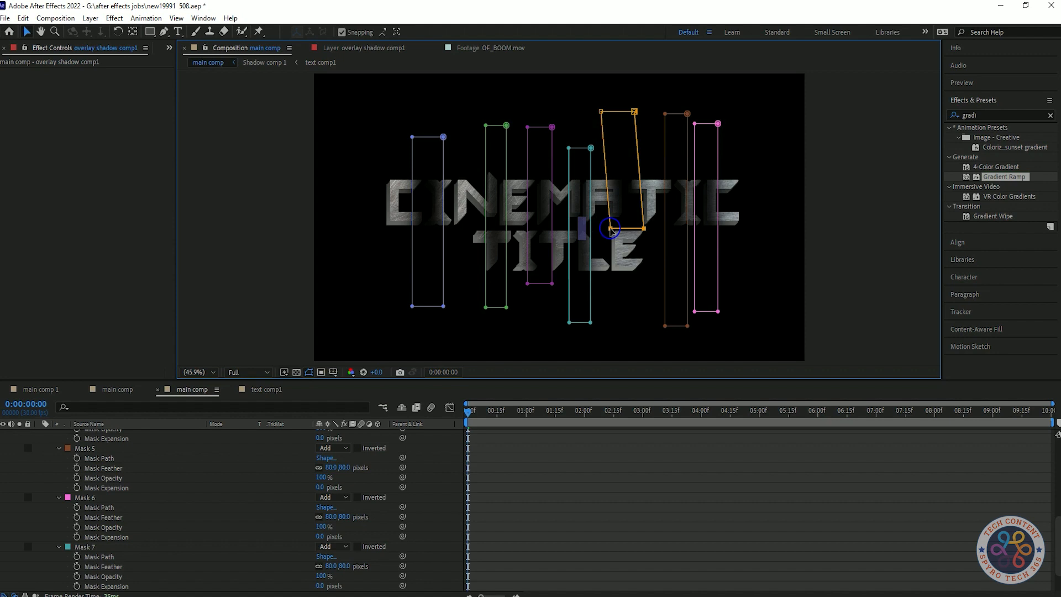
pyautogui.hotkey('ctrl', 't')
pyautogui.hotkey('ctrl', 'z')
pyautogui.hotkey('ctrl', 'z')
pyautogui.hotkey('ctrl', 'z')
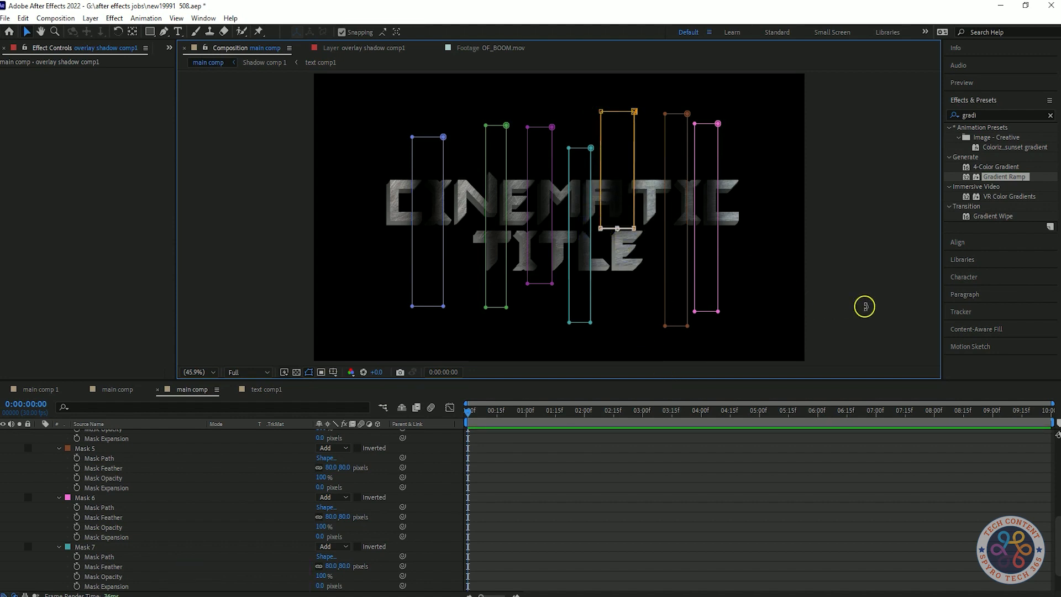
# Narrow Mask 4 and shift it slightly toward the T of CINEMATIC, then collapse the layer's list of masks
pyautogui.click(614, 114)
pyautogui.hotkey('ctrl', 'z')
pyautogui.doubleClick(600, 229)
pyautogui.moveTo(602, 170); pyautogui.dragTo(639, 171)
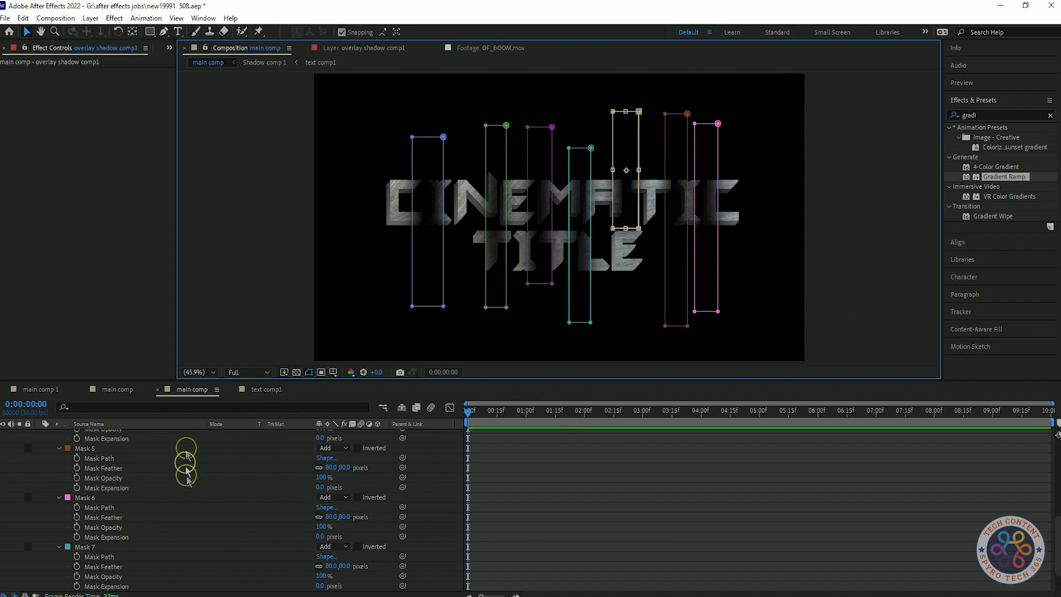
pyautogui.click(225, 514)
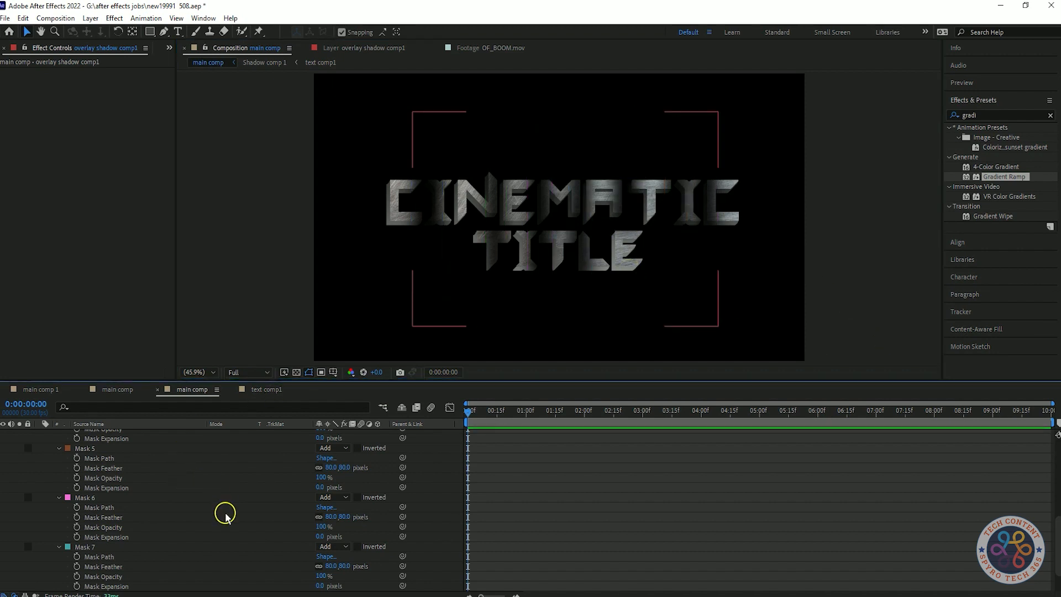
pyautogui.scroll(10, 226, 514)
pyautogui.click(49, 444)
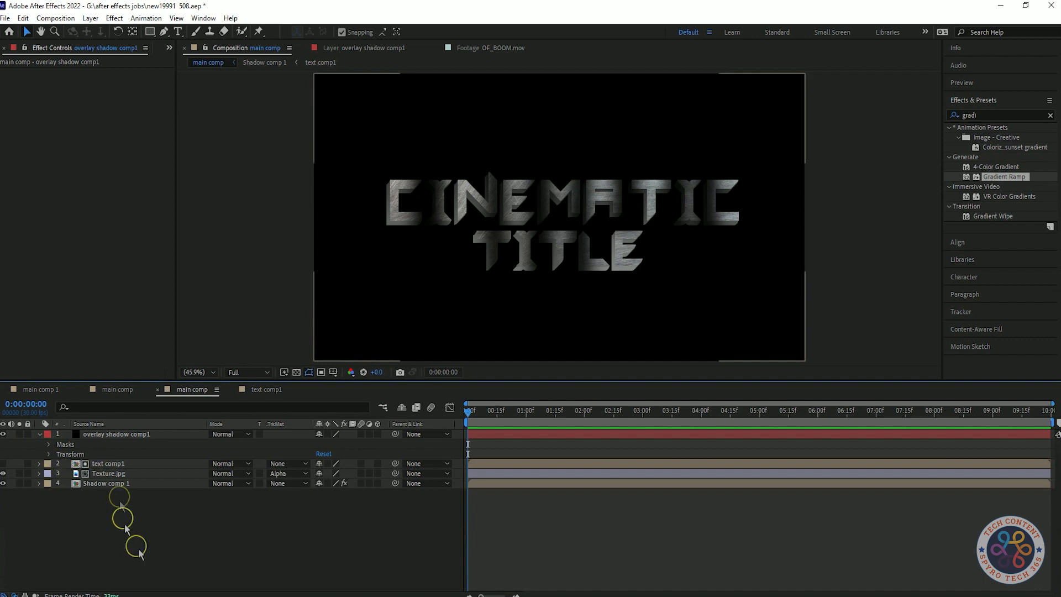
# Draw an eighth narrow rectangular mask on overlay shadow comp1, over the gap between L and E of TITLE
pyautogui.click(94, 433)
pyautogui.click(150, 32)
pyautogui.click(150, 34)
pyautogui.moveTo(600, 229); pyautogui.dragTo(610, 253)
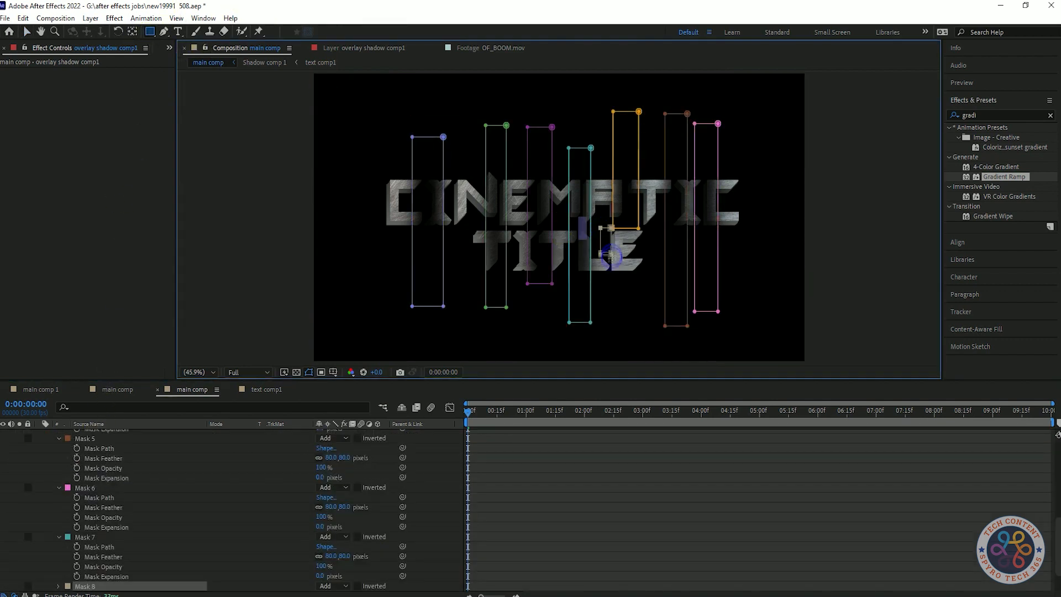
pyautogui.moveTo(621, 306); pyautogui.dragTo(620, 306)
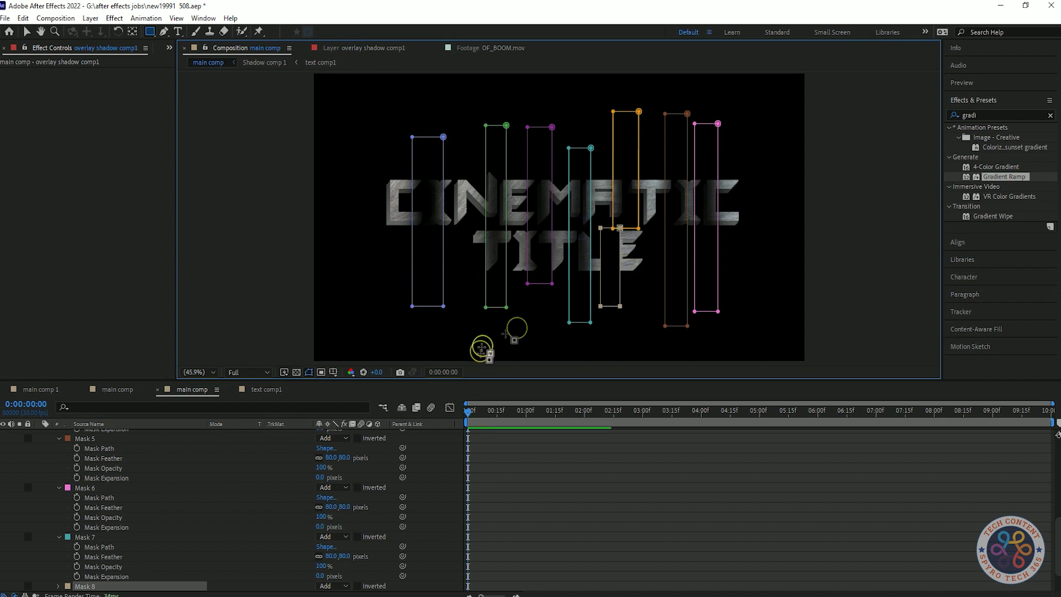
# Set Mask 8's feather to 80 pixels on overlay shadow comp1
pyautogui.scroll(-1, 145, 573)
pyautogui.click(59, 546)
pyautogui.scroll(-1, 230, 529)
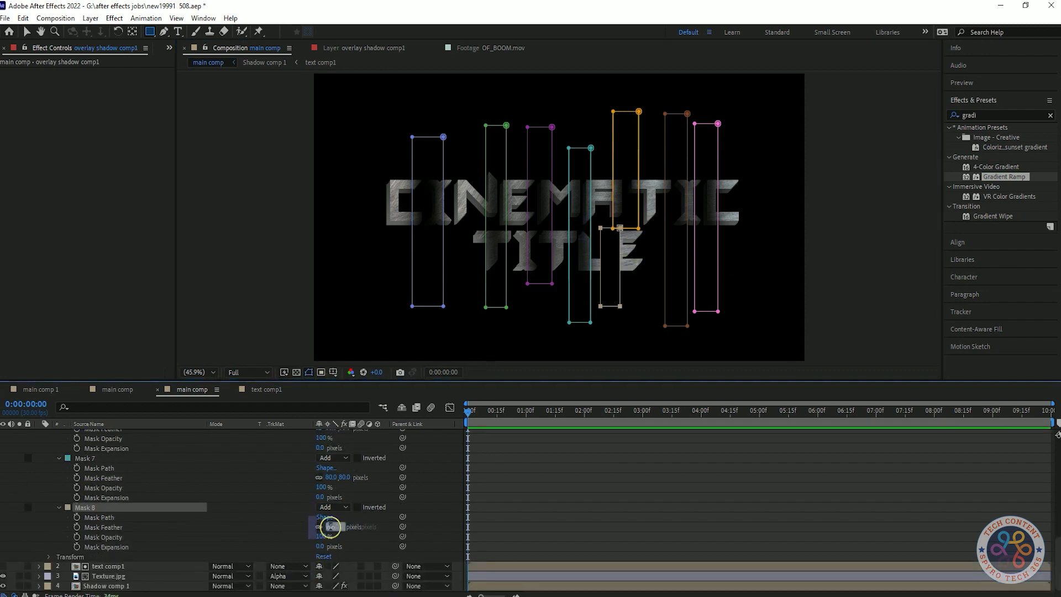
pyautogui.write('80')
pyautogui.press('Return')
# Collapse the mask list of overlay shadow comp1 and hide the mask outlines in the composition view
pyautogui.scroll(8, 310, 491)
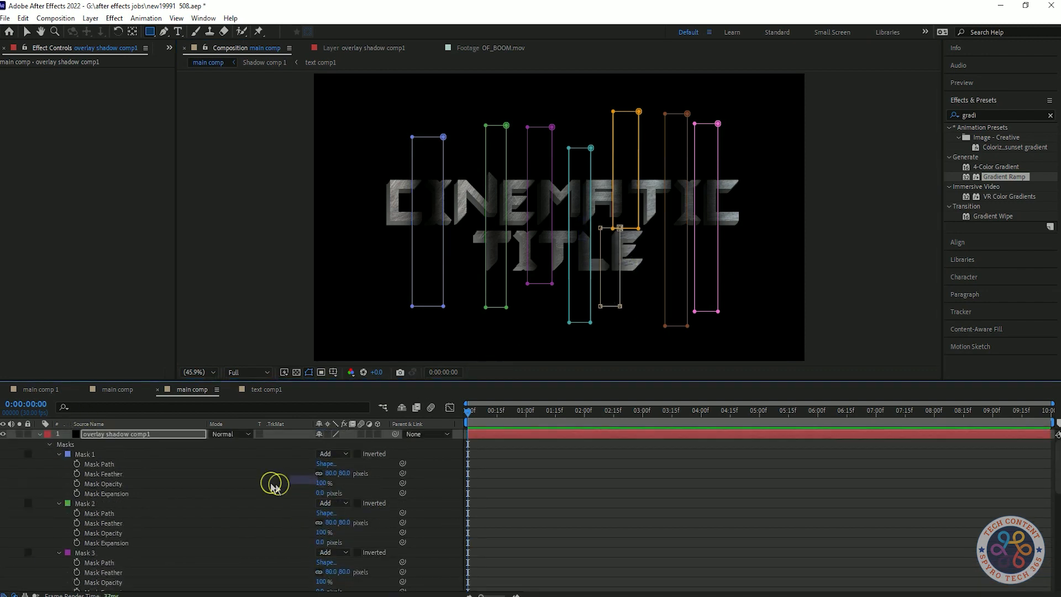
pyautogui.click(48, 445)
pyautogui.click(231, 561)
pyautogui.click(180, 434)
pyautogui.click(309, 373)
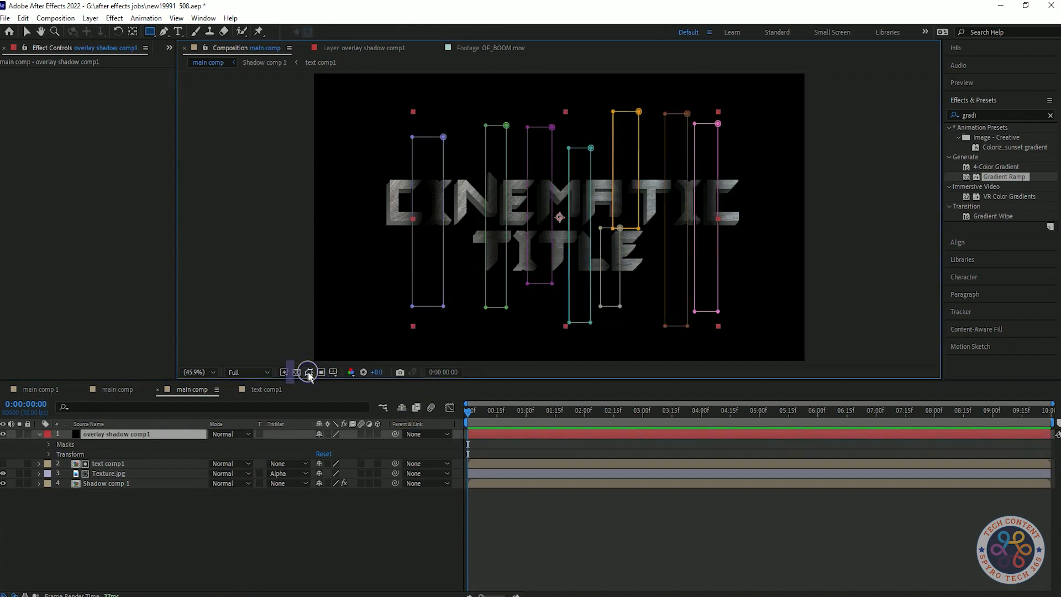
pyautogui.click(181, 562)
# Set the opacity of overlay shadow comp1 to 60%
pyautogui.click(122, 436)
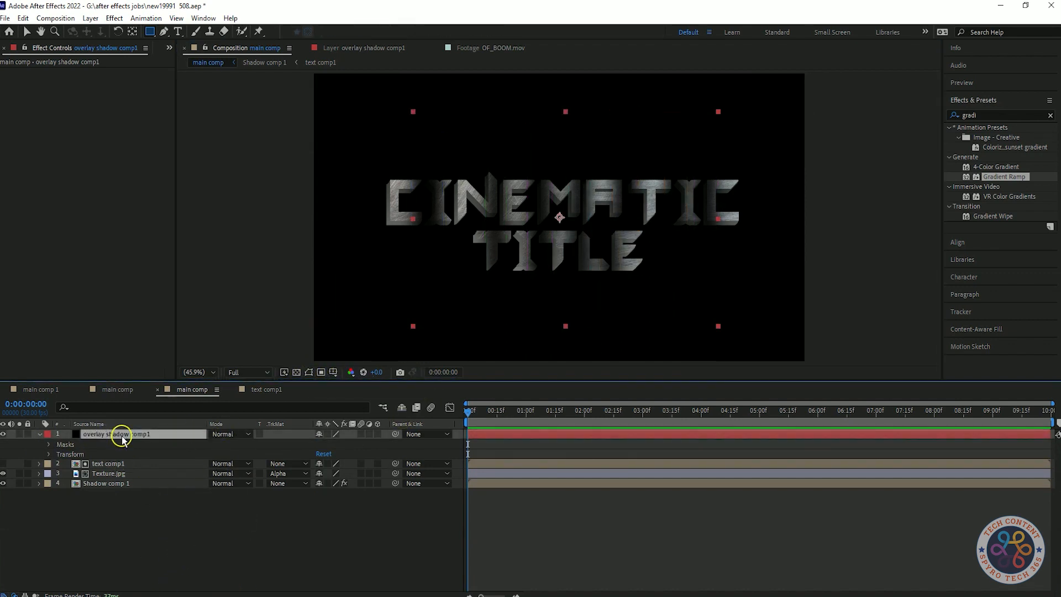
pyautogui.press('t')
pyautogui.click(317, 444)
pyautogui.write('60')
pyautogui.press('Return')
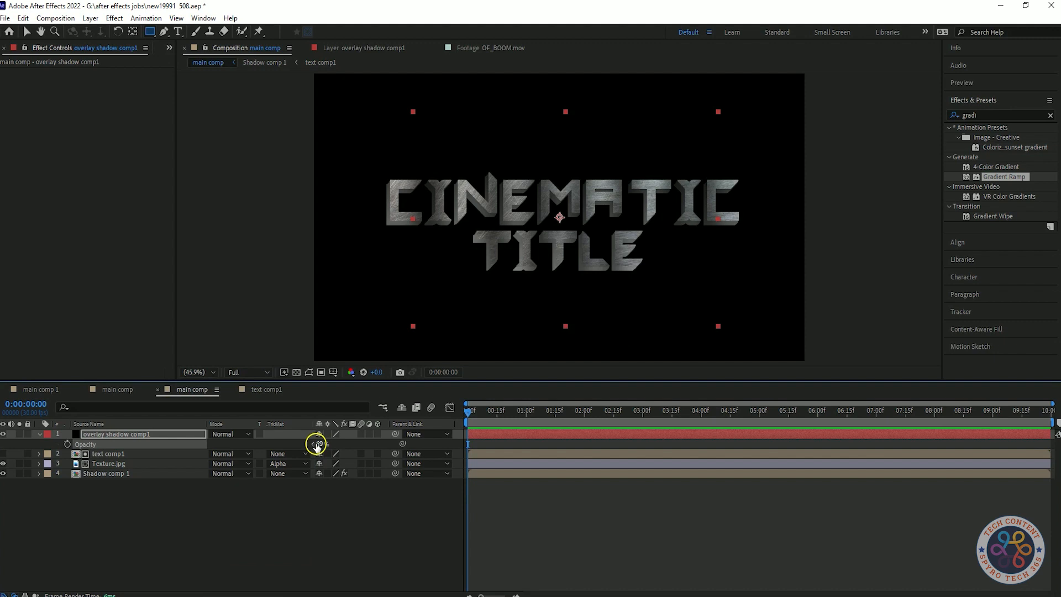
pyautogui.moveTo(318, 446)
pyautogui.mouseDown()
pyautogui.moveTo(358, 446)
pyautogui.moveTo(320, 447)
pyautogui.moveTo(338, 446)
pyautogui.mouseUp()
pyautogui.click(303, 517)
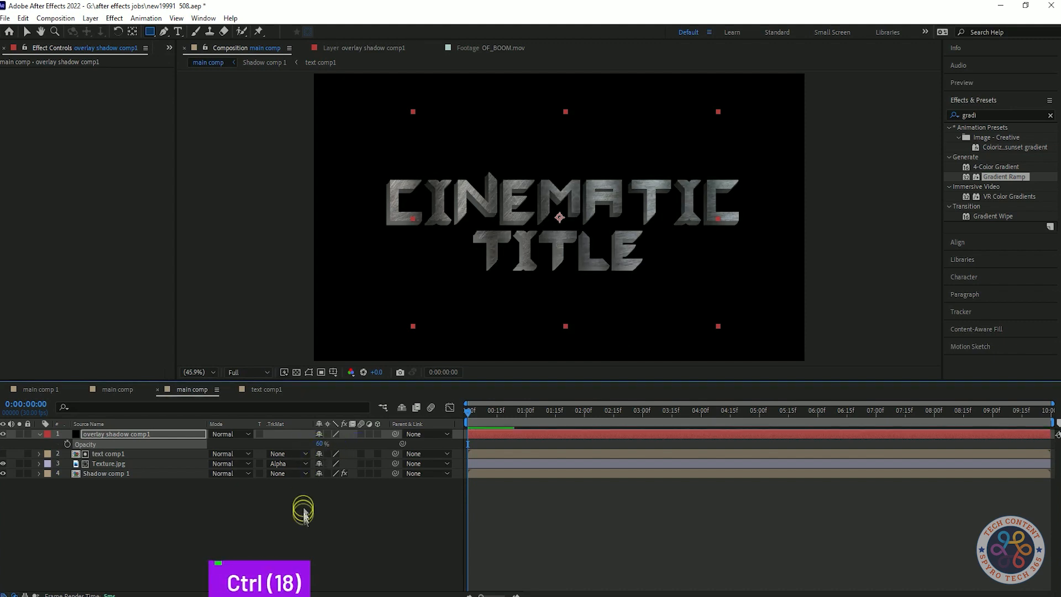
# Save the project and collapse the properties of the overlay shadow comp1 layer
pyautogui.click(162, 435)
pyautogui.click(591, 500)
pyautogui.hotkey('ctrl', 's')
pyautogui.click(39, 434)
pyautogui.click(156, 435)
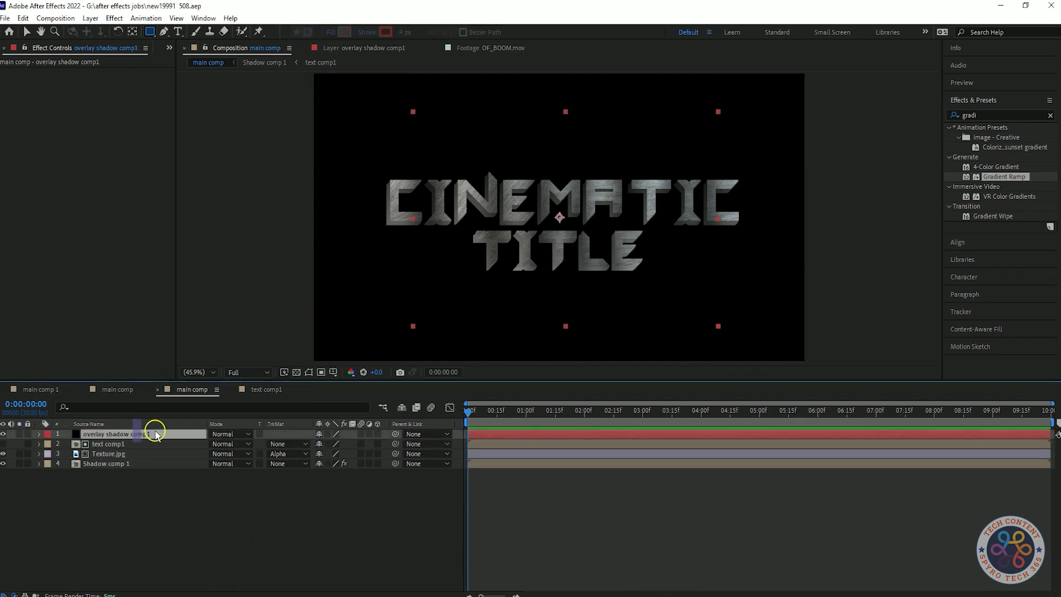
pyautogui.click(178, 502)
# Add text comp1 from the project 15 folder to main comp as the topmost layer
pyautogui.click(124, 445)
pyautogui.click(132, 48)
pyautogui.moveTo(40, 209); pyautogui.dragTo(133, 438)
pyautogui.click(166, 496)
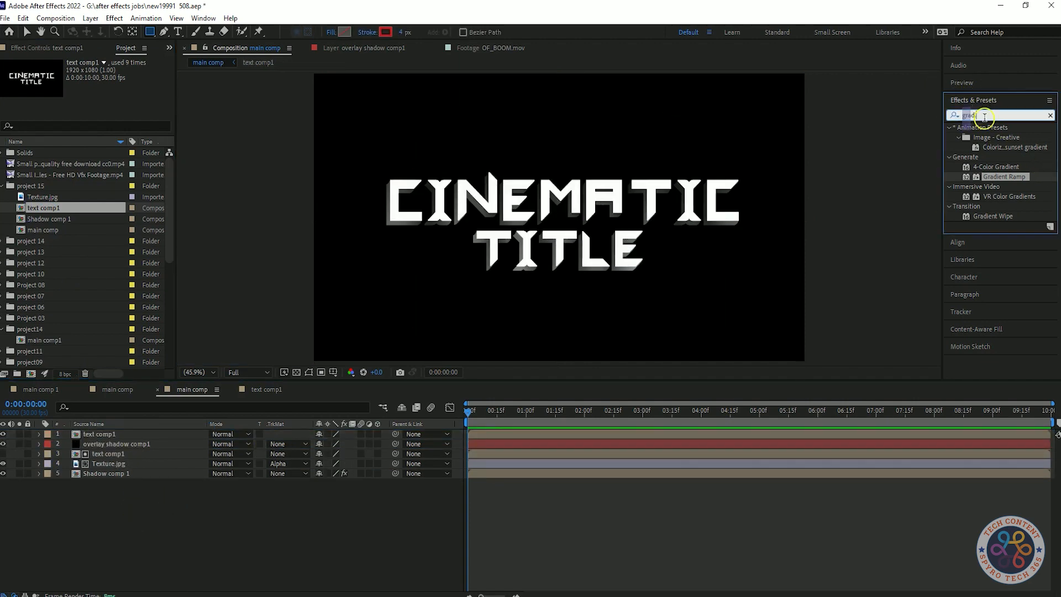
# Search the effects for bevel and apply Bevel Edges to the topmost text comp1 layer
pyautogui.click(154, 434)
pyautogui.click(995, 114)
pyautogui.write('bevel')
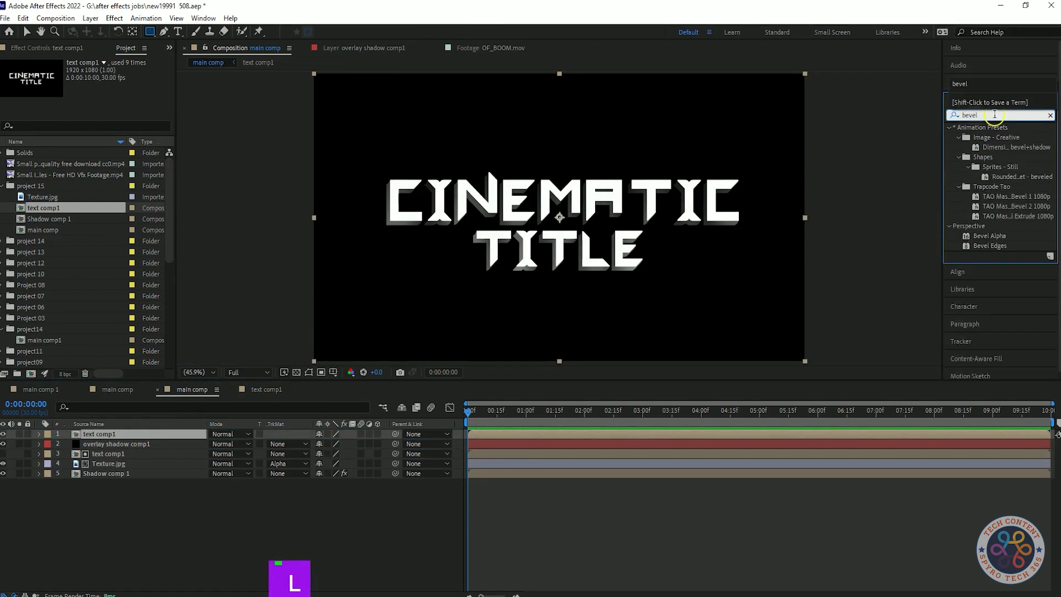
pyautogui.moveTo(989, 246); pyautogui.dragTo(114, 436)
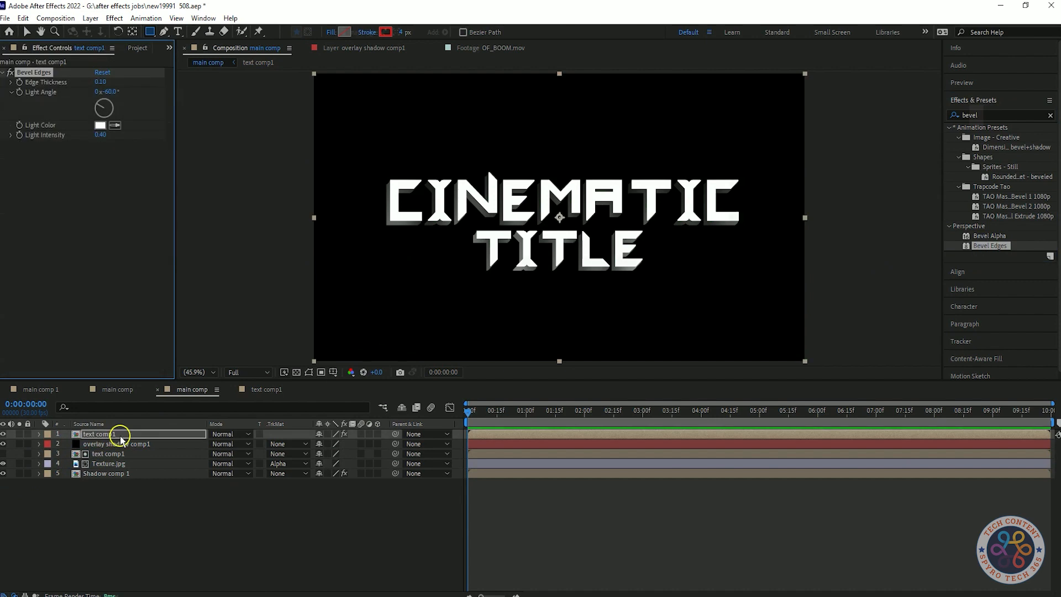
# Set the Bevel Edges edge thickness to 0.40, light angle to +65.3° and light intensity to 0.55
pyautogui.write('0')
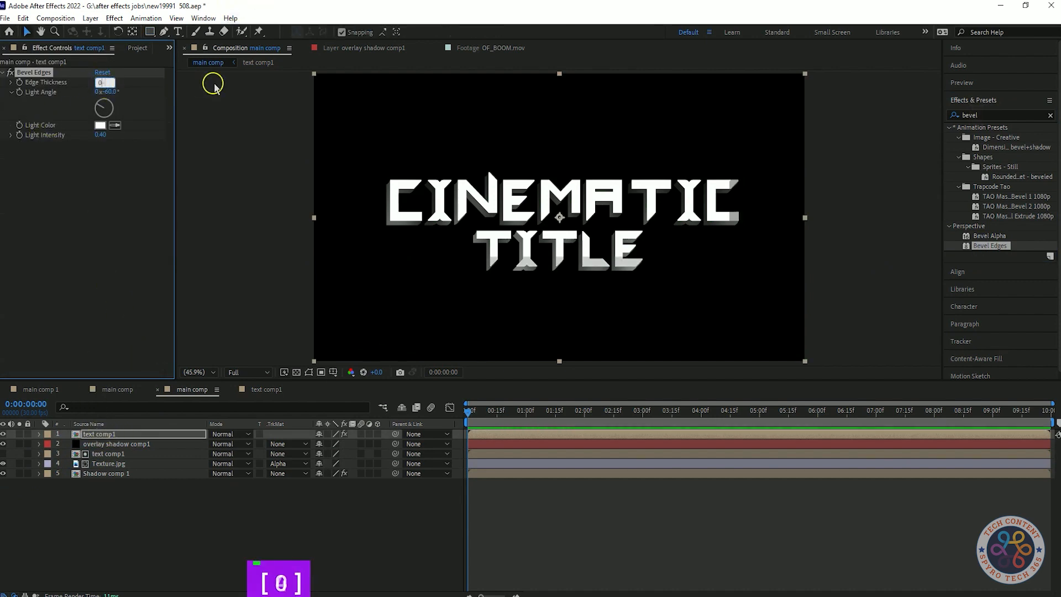
pyautogui.press('BackSpace')
pyautogui.press('BackSpace')
pyautogui.write('.7')
pyautogui.press('Return')
pyautogui.moveTo(101, 135)
pyautogui.mouseDown()
pyautogui.moveTo(450, 142)
pyautogui.moveTo(229, 166)
pyautogui.mouseUp()
pyautogui.moveTo(108, 92); pyautogui.dragTo(182, 92)
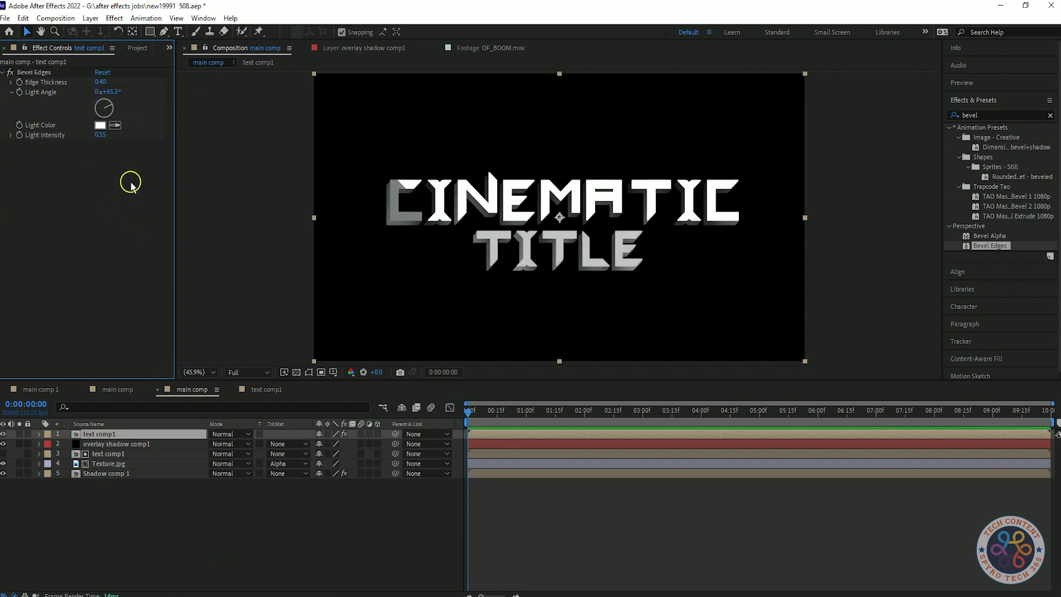
# Duplicate the topmost text comp1 layer and set the blending mode of both copies to Screen
pyautogui.hotkey('ctrl', 'd')
pyautogui.click(231, 444)
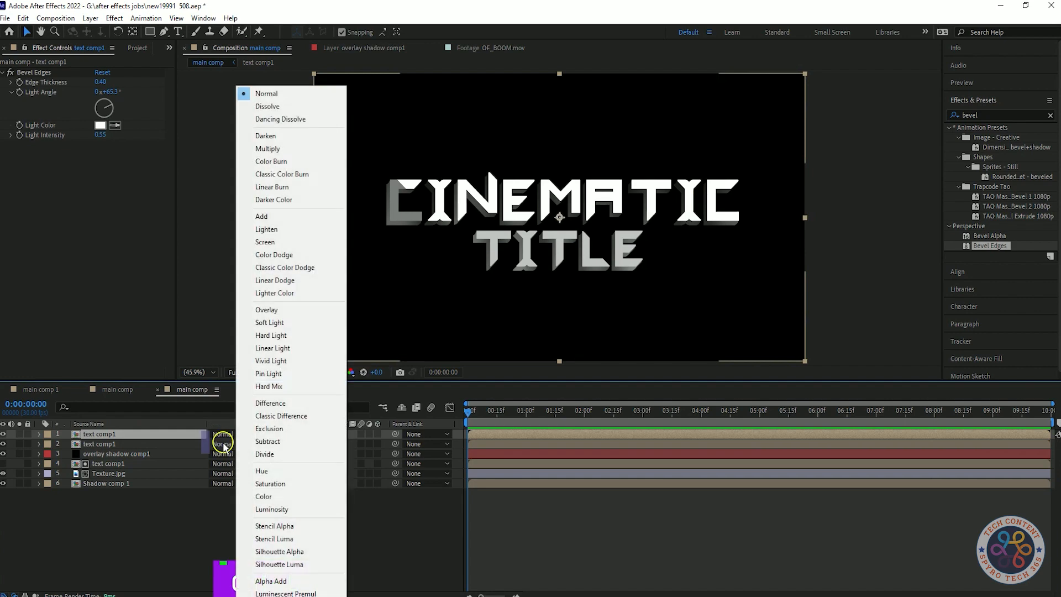
pyautogui.click(291, 242)
pyautogui.click(231, 434)
pyautogui.click(286, 239)
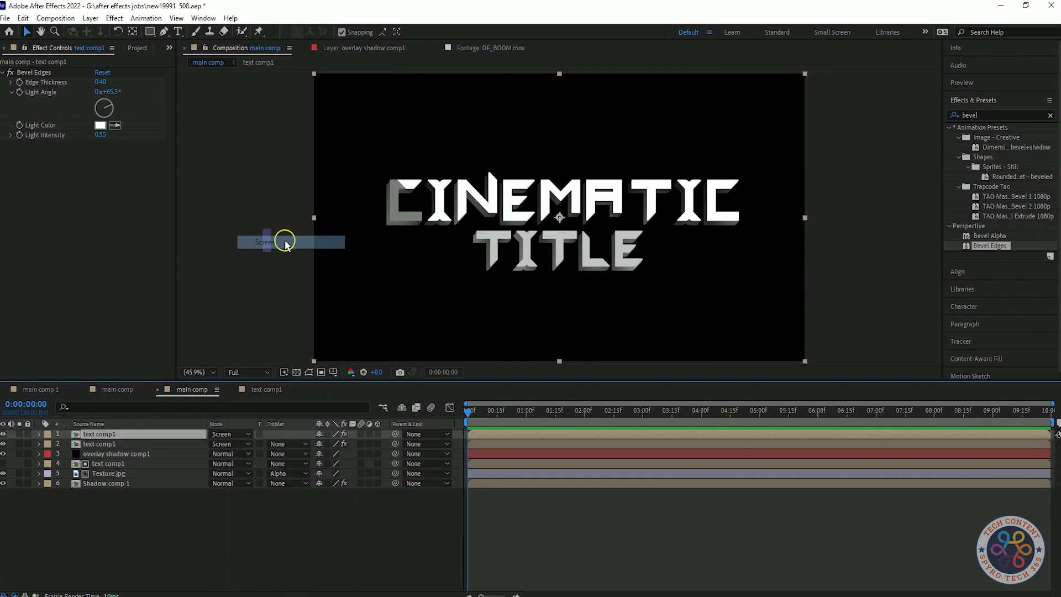
pyautogui.click(193, 496)
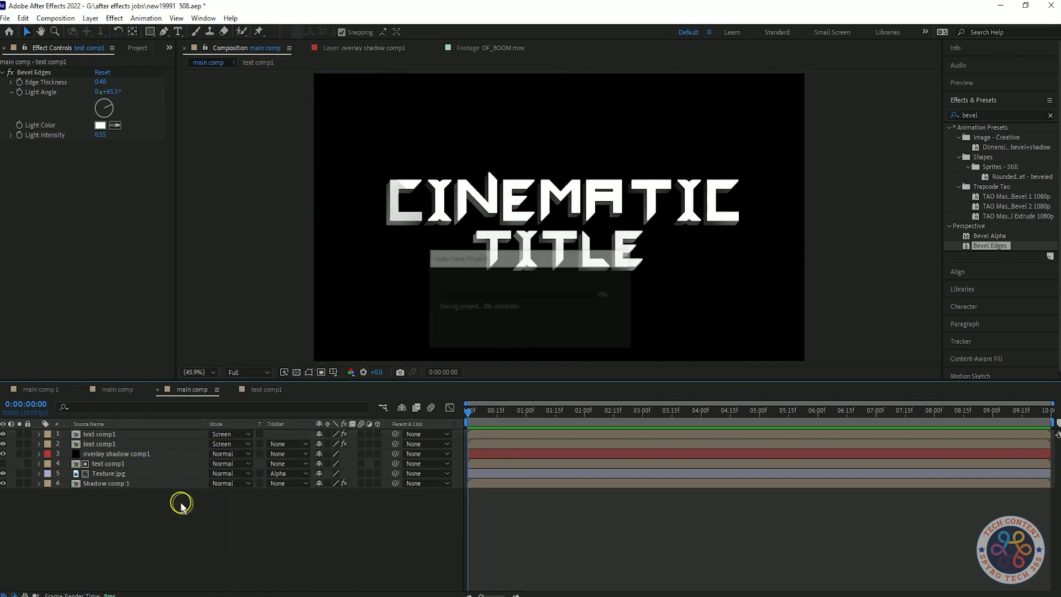
# Set the Bevel Edges edge thickness of the topmost text comp1 copy to 0.50
pyautogui.click(129, 435)
pyautogui.moveTo(104, 83); pyautogui.dragTo(206, 82)
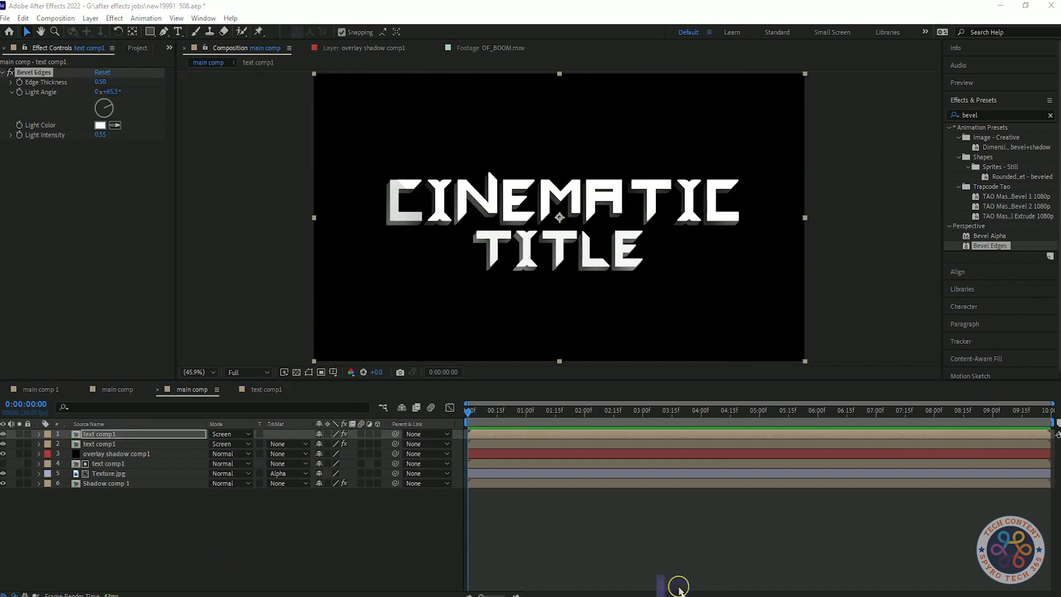
# Apply Bevel Alpha to the second text comp1 layer with its Bevel Edges turned off, and hide the topmost copy
pyautogui.click(119, 442)
pyautogui.moveTo(990, 236); pyautogui.dragTo(124, 230)
pyautogui.click(10, 72)
pyautogui.click(3, 434)
# Set the Bevel Alpha edge thickness to 0.40, light angle to +70.3° and light intensity to 0.61
pyautogui.moveTo(100, 155); pyautogui.dragTo(100, 160)
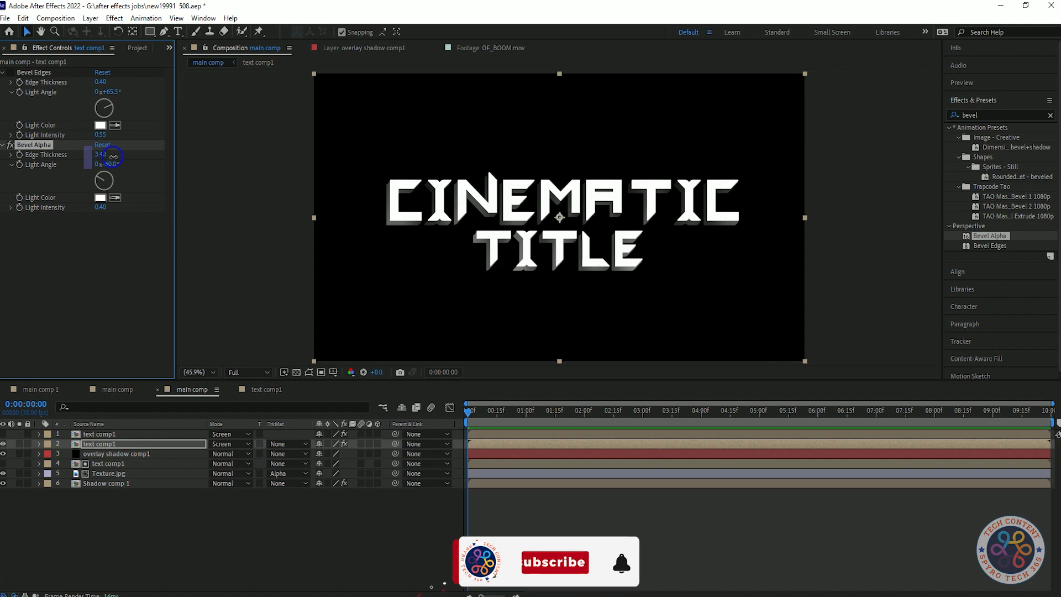
pyautogui.moveTo(101, 163); pyautogui.dragTo(120, 166)
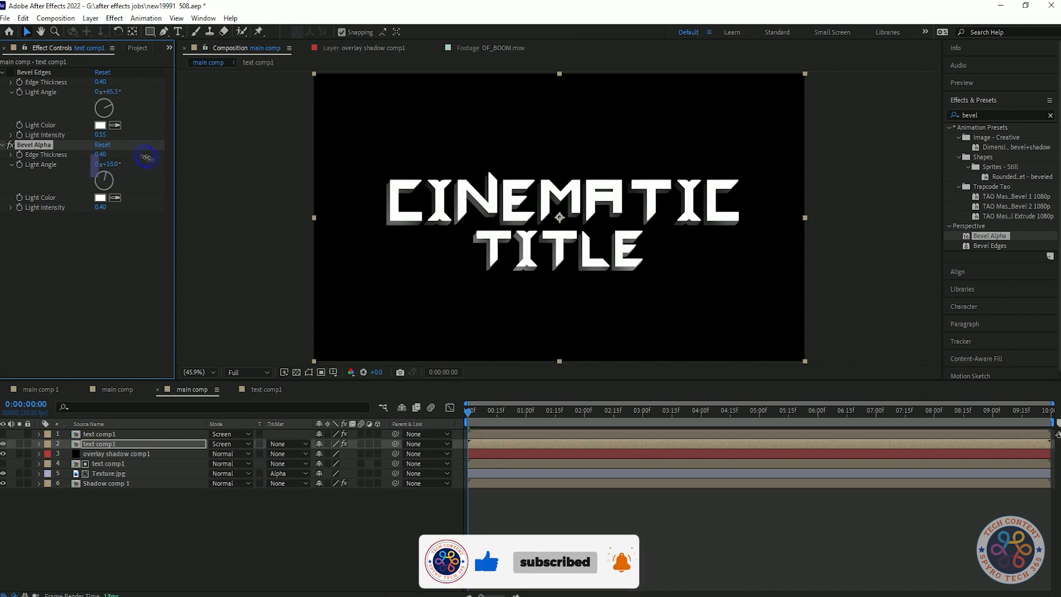
pyautogui.moveTo(190, 170); pyautogui.dragTo(197, 168)
pyautogui.moveTo(102, 209); pyautogui.dragTo(299, 216)
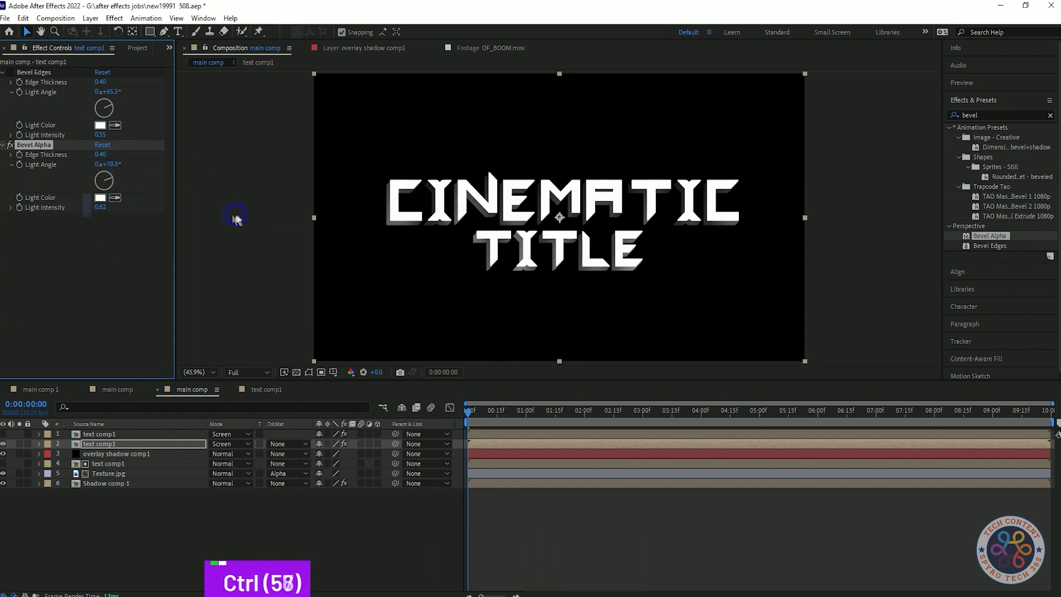
# Remove Bevel Edges from the second text comp1 layer and delete the hidden topmost copy
pyautogui.click(34, 72)
pyautogui.press('Delete')
pyautogui.click(117, 436)
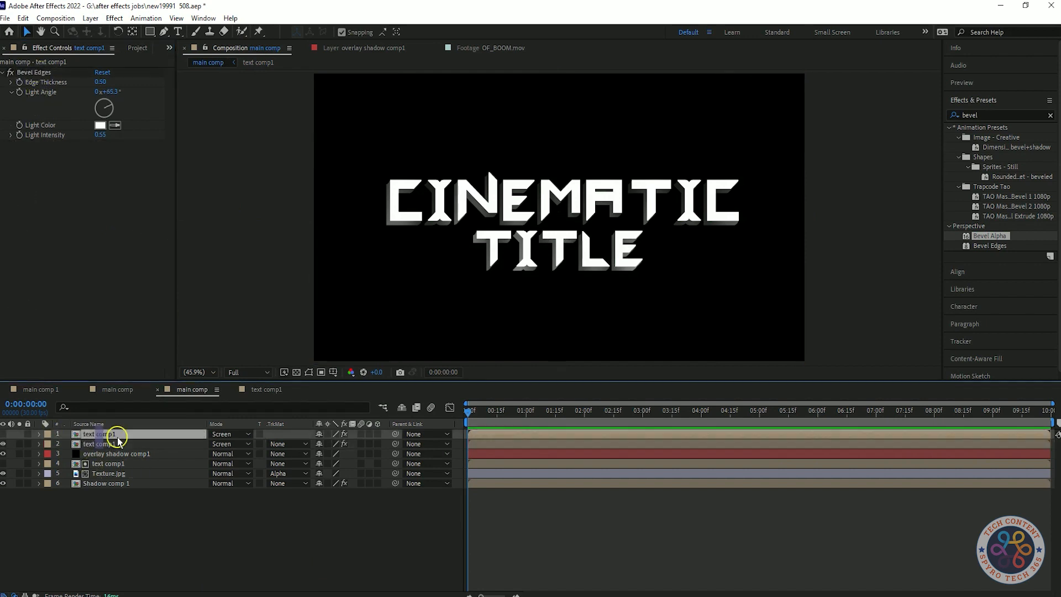
pyautogui.press('Delete')
# Duplicate the text comp1 layer with Bevel Alpha, and set the copy's edge thickness to 0.67 and light intensity to 0.85
pyautogui.click(105, 434)
pyautogui.hotkey('ctrl', 'd')
pyautogui.moveTo(120, 84); pyautogui.dragTo(115, 85)
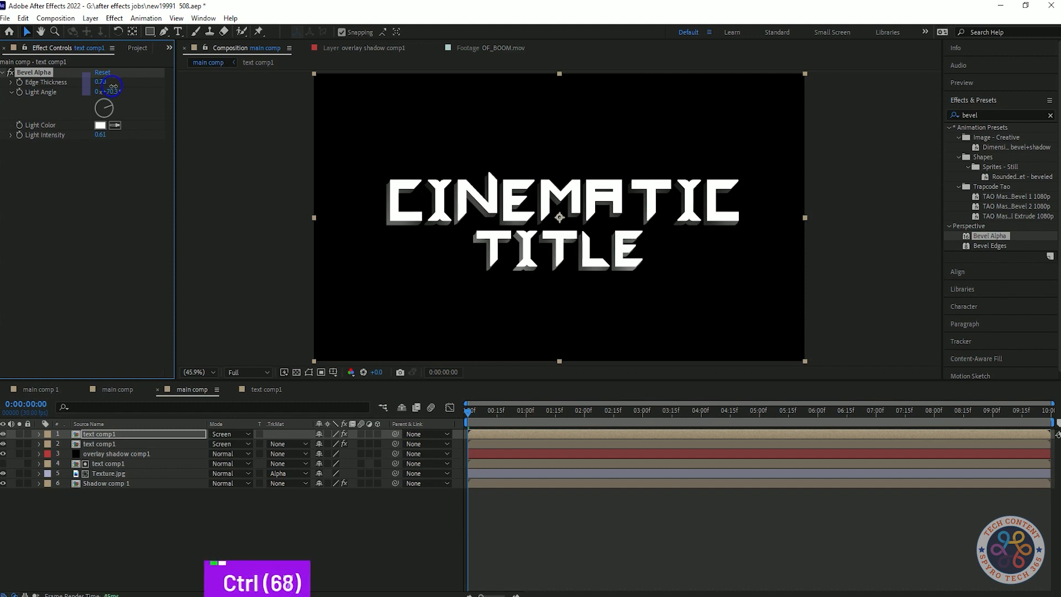
pyautogui.moveTo(112, 90); pyautogui.dragTo(114, 88)
pyautogui.click(100, 136)
pyautogui.moveTo(102, 137); pyautogui.dragTo(191, 131)
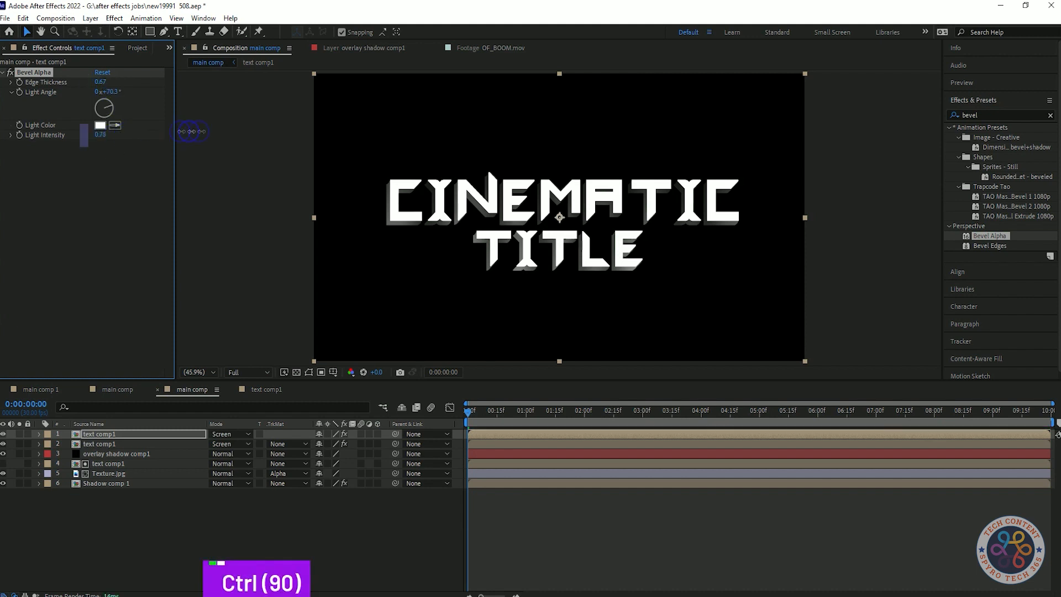
pyautogui.moveTo(283, 133); pyautogui.dragTo(279, 125)
pyautogui.moveTo(99, 134); pyautogui.dragTo(68, 147)
pyautogui.click(113, 200)
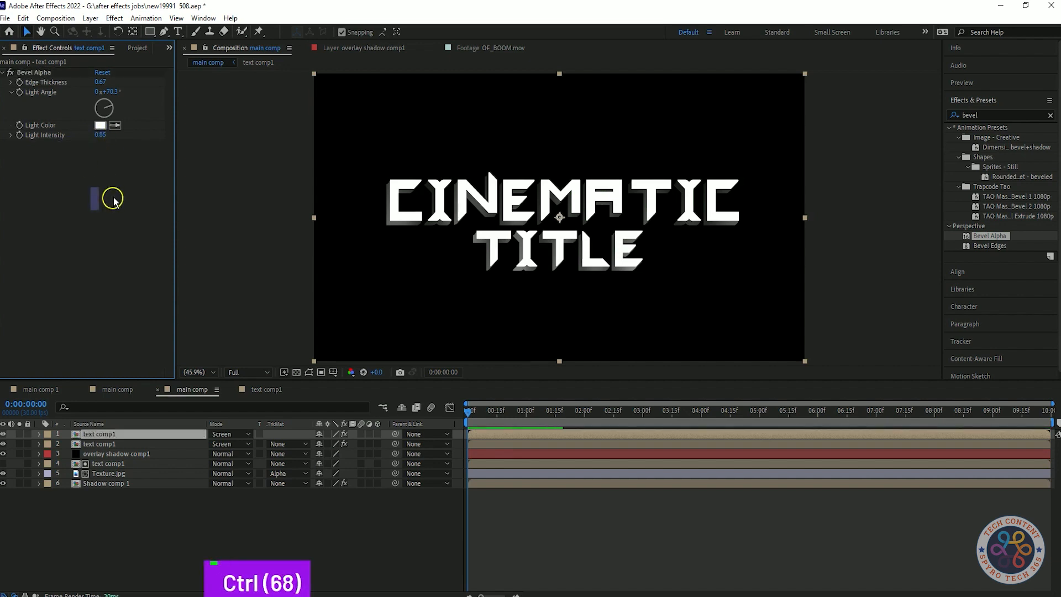
pyautogui.moveTo(100, 135); pyautogui.dragTo(197, 545)
# Bring up the project's file list and save the project
pyautogui.hotkey('ctrl', '0')
pyautogui.hotkey('ctrl', 's')
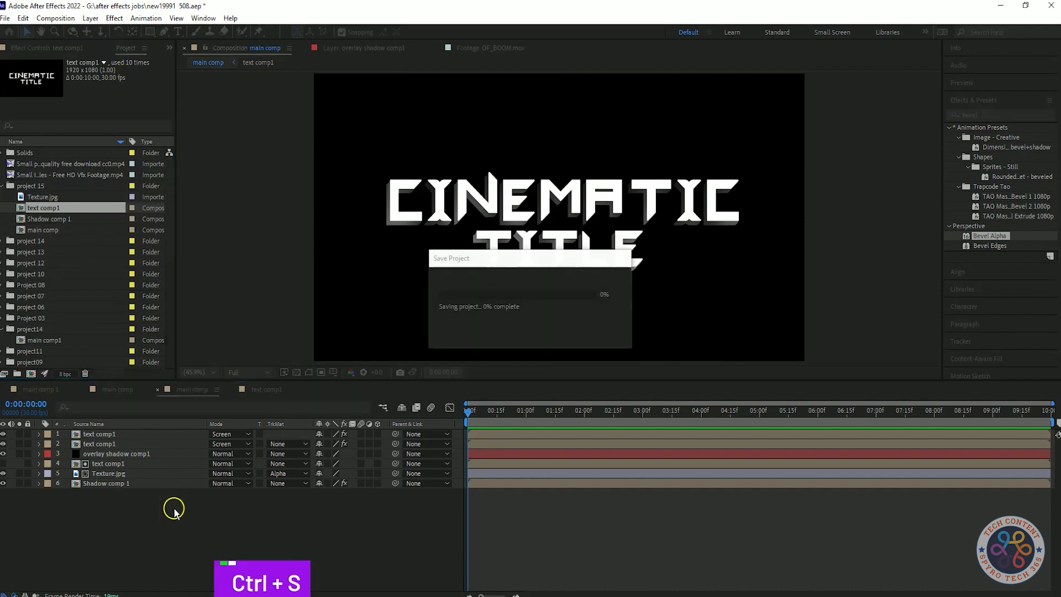
pyautogui.click(115, 437)
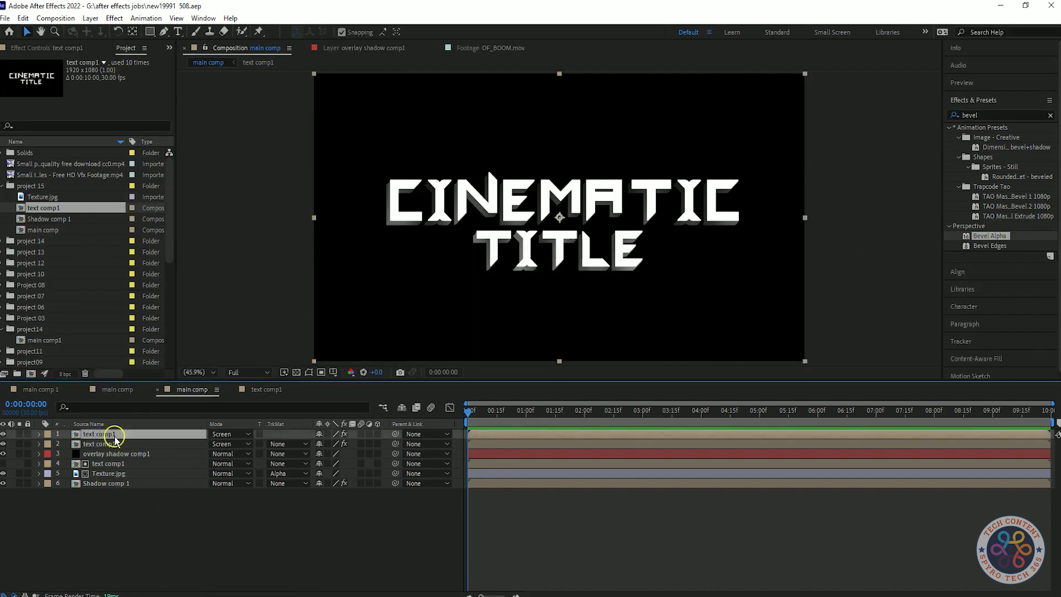
pyautogui.click(150, 32)
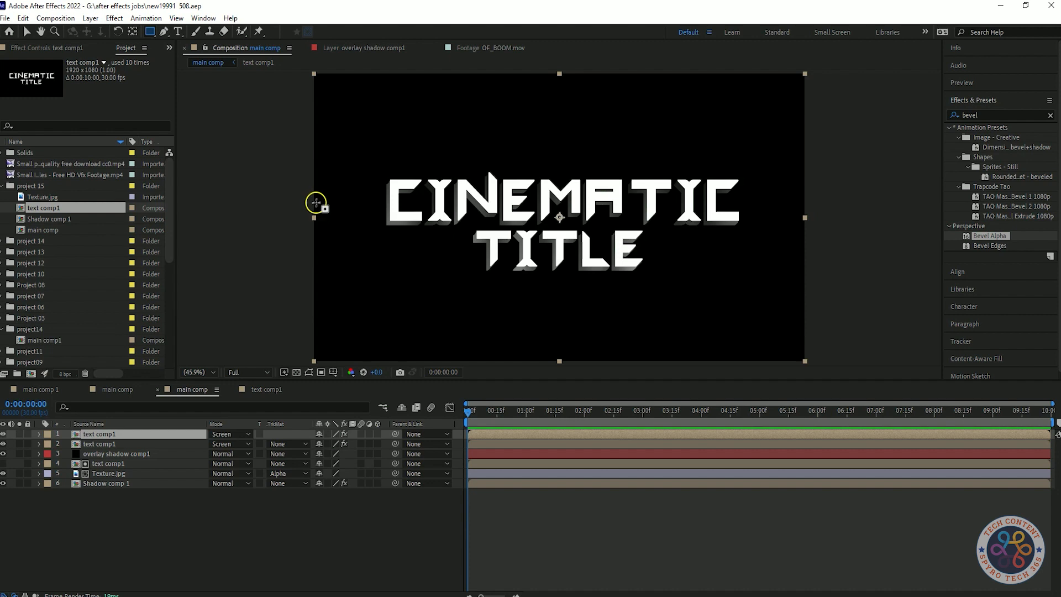
pyautogui.click(316, 203)
pyautogui.moveTo(414, 94); pyautogui.dragTo(417, 94)
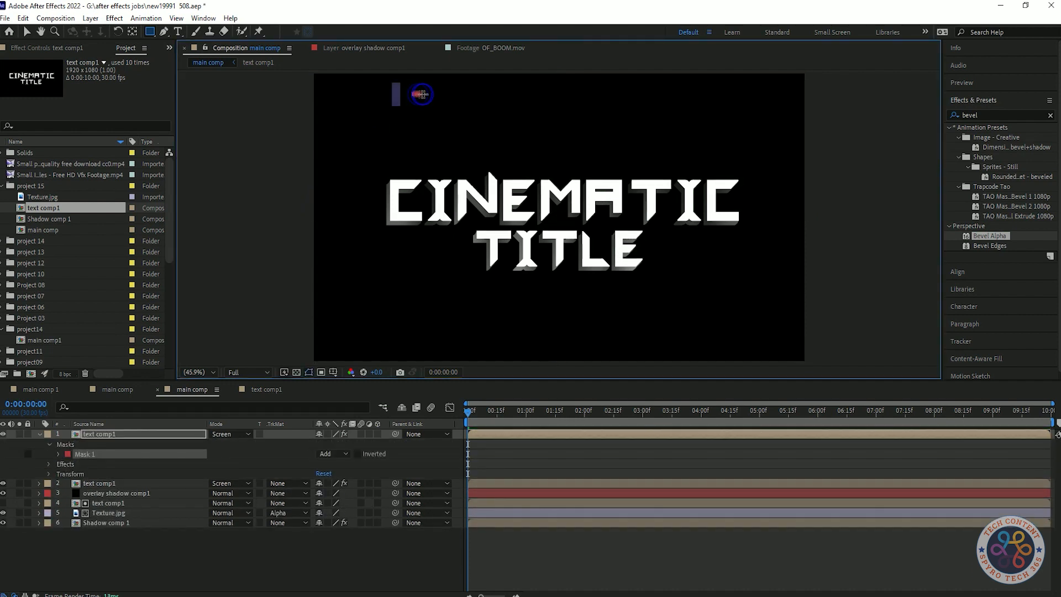
pyautogui.moveTo(329, 196)
pyautogui.mouseDown()
pyautogui.moveTo(353, 268)
pyautogui.moveTo(379, 272)
pyautogui.mouseUp()
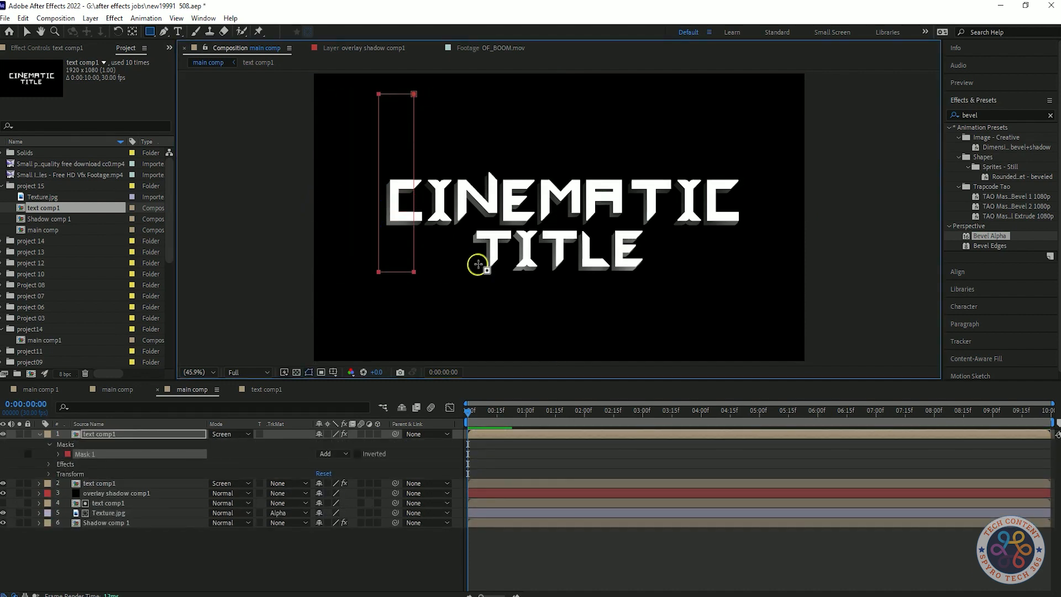
pyautogui.click(84, 454)
pyautogui.press('Delete')
# Draw a diagonal four-point Pen mask on the topmost text comp1, running from the frame's left edge to above CINEMATIC, and adjust its corners
pyautogui.press('g')
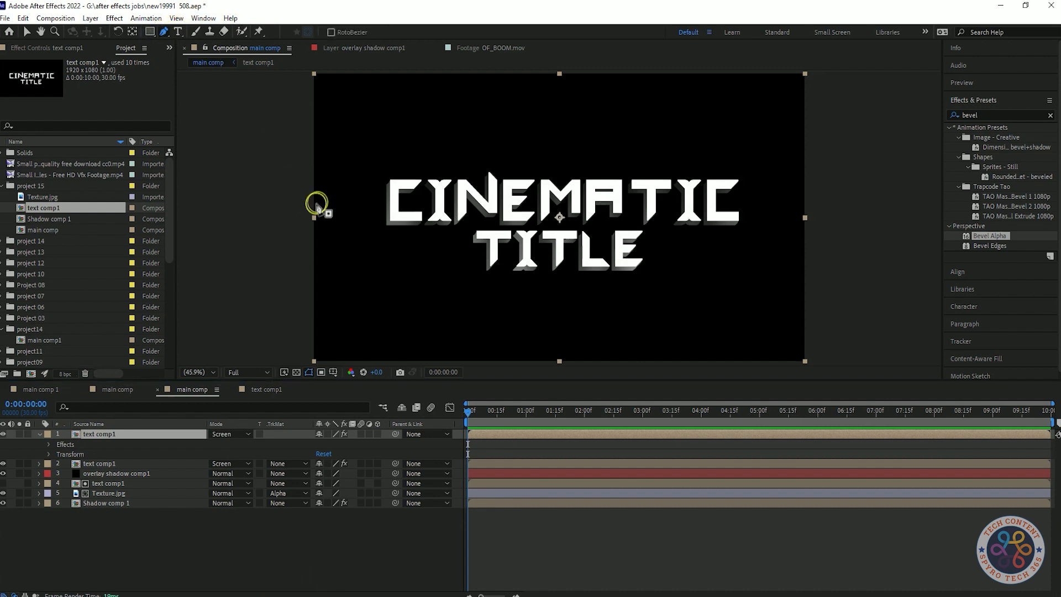
pyautogui.click(316, 208)
pyautogui.keyDown('shift'); pyautogui.click(464, 131); pyautogui.keyUp('shift')
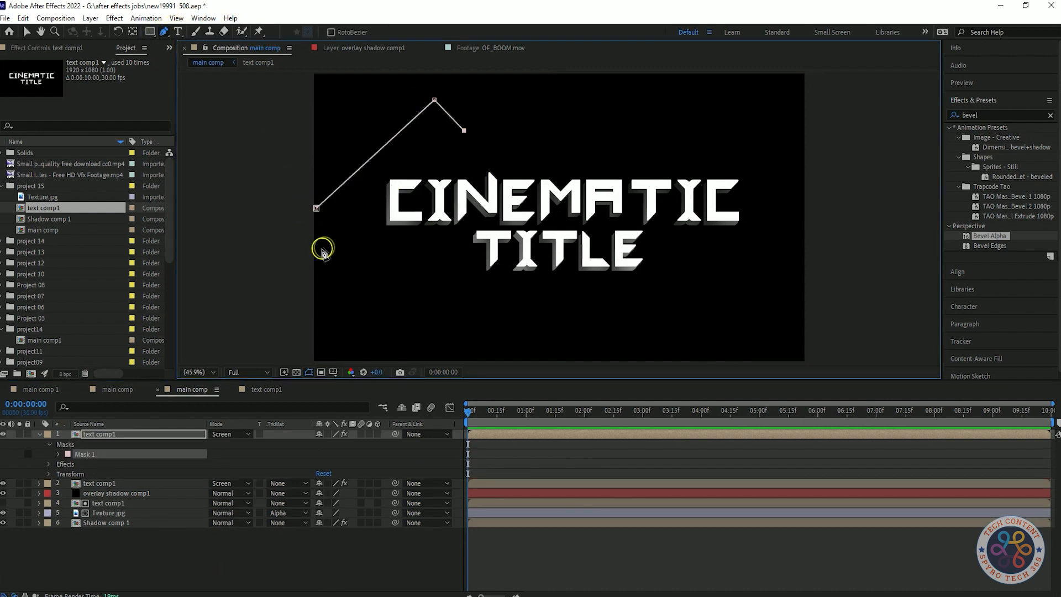
pyautogui.moveTo(319, 243); pyautogui.dragTo(323, 249)
pyautogui.moveTo(464, 130); pyautogui.dragTo(481, 110)
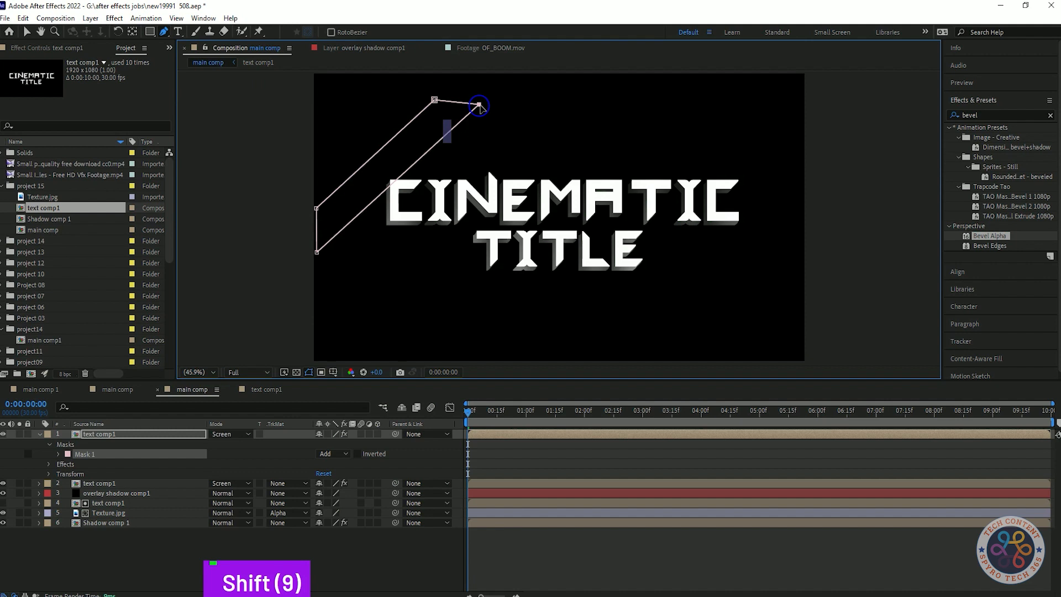
pyautogui.moveTo(435, 100); pyautogui.dragTo(430, 106)
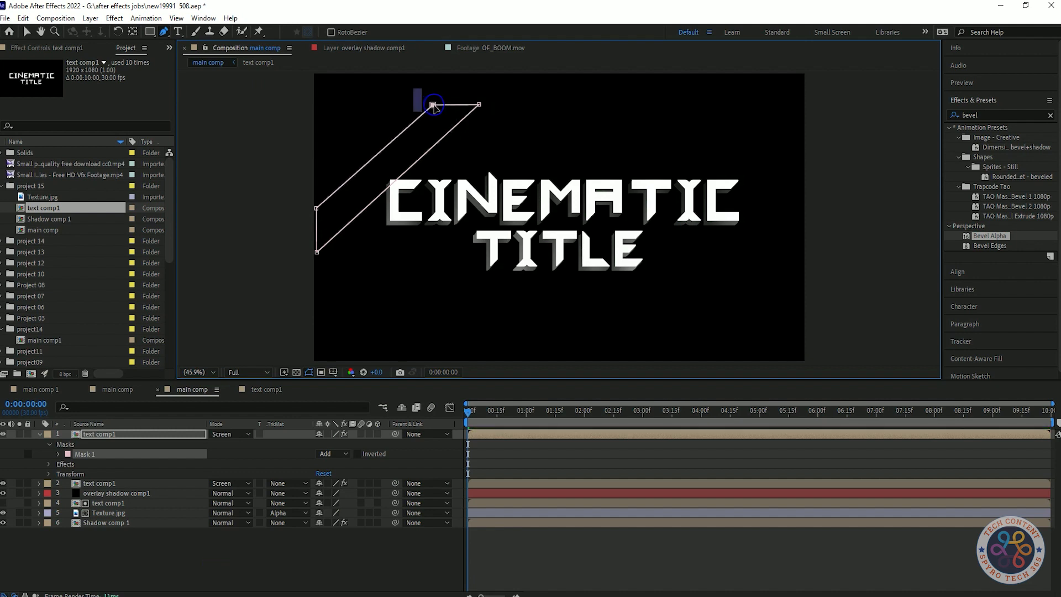
pyautogui.moveTo(317, 255); pyautogui.dragTo(311, 260)
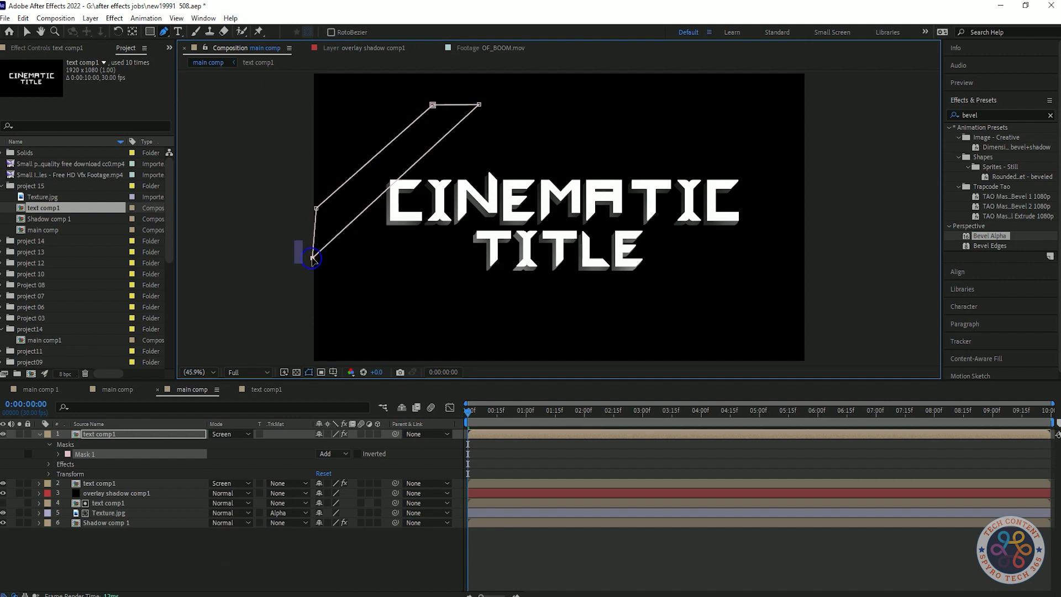
pyautogui.click(90, 452)
pyautogui.press('Delete')
pyautogui.hotkey('ctrl', 'z')
pyautogui.press('Delete')
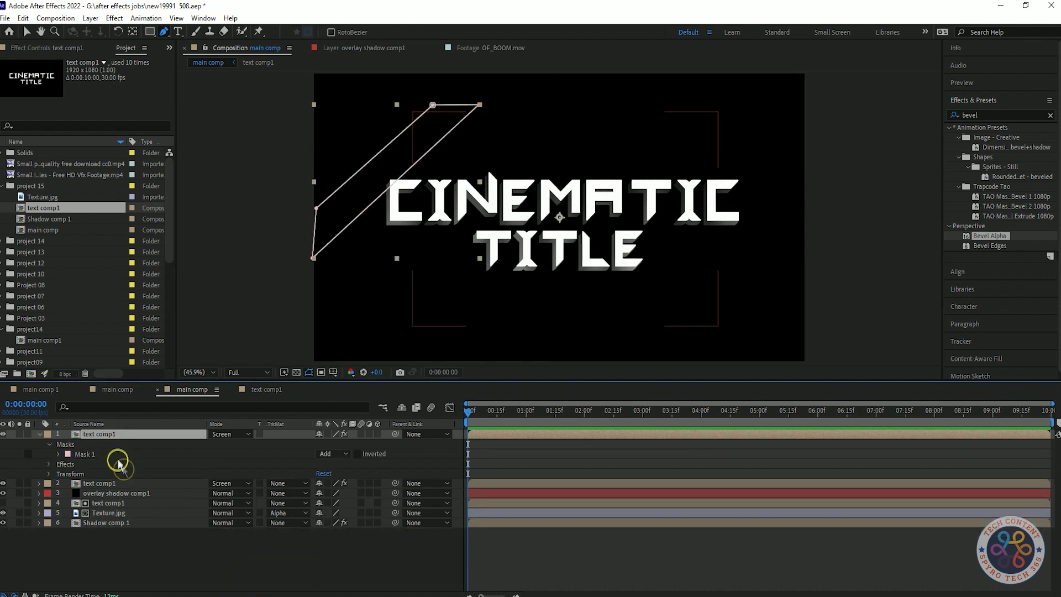
# Move the whole of Mask 1 on the topmost text comp1 slightly up and left, away from the letter C
pyautogui.click(118, 458)
pyautogui.click(27, 32)
pyautogui.click(398, 158)
pyautogui.moveTo(388, 146)
pyautogui.mouseDown()
pyautogui.moveTo(400, 172)
pyautogui.moveTo(373, 148)
pyautogui.mouseUp()
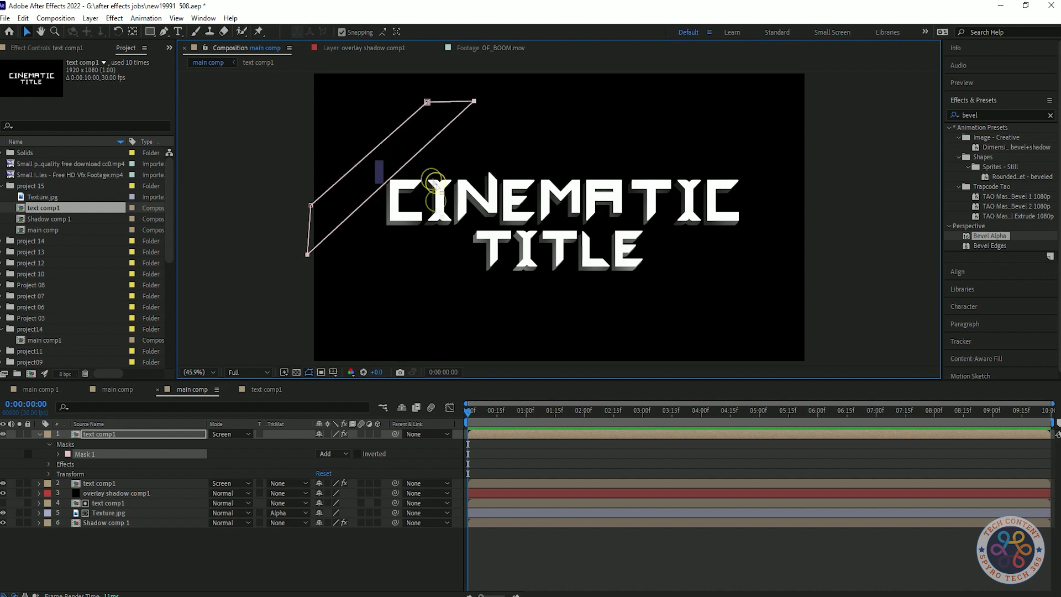
# Nudge Mask 1 on the topmost text comp1 slightly away from the letter C and start animating its Mask Path at 0:00:00:00
pyautogui.moveTo(386, 176); pyautogui.dragTo(385, 176)
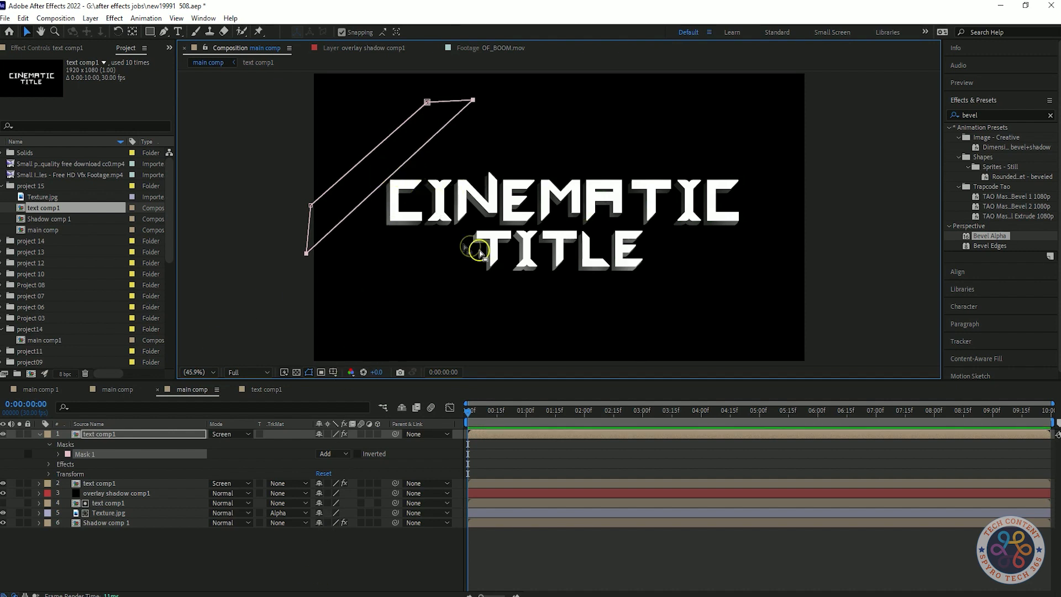
pyautogui.click(59, 454)
pyautogui.click(77, 463)
# Try to move Mask 1 diagonally across the title at 0:00:05:00, undo it and deselect the mask
pyautogui.moveTo(468, 412); pyautogui.dragTo(1038, 439)
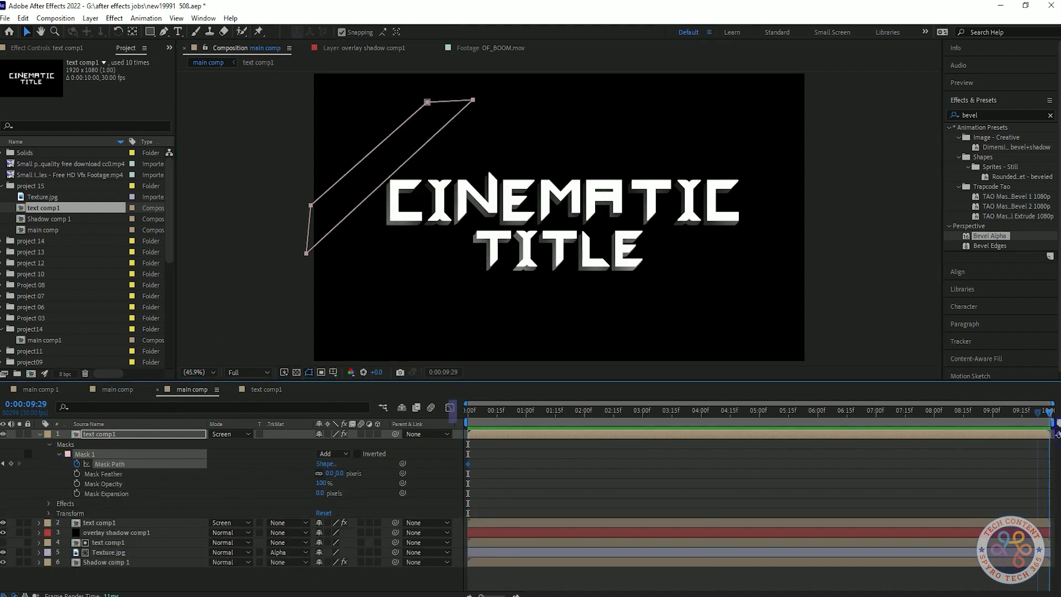
pyautogui.moveTo(760, 425); pyautogui.dragTo(760, 426)
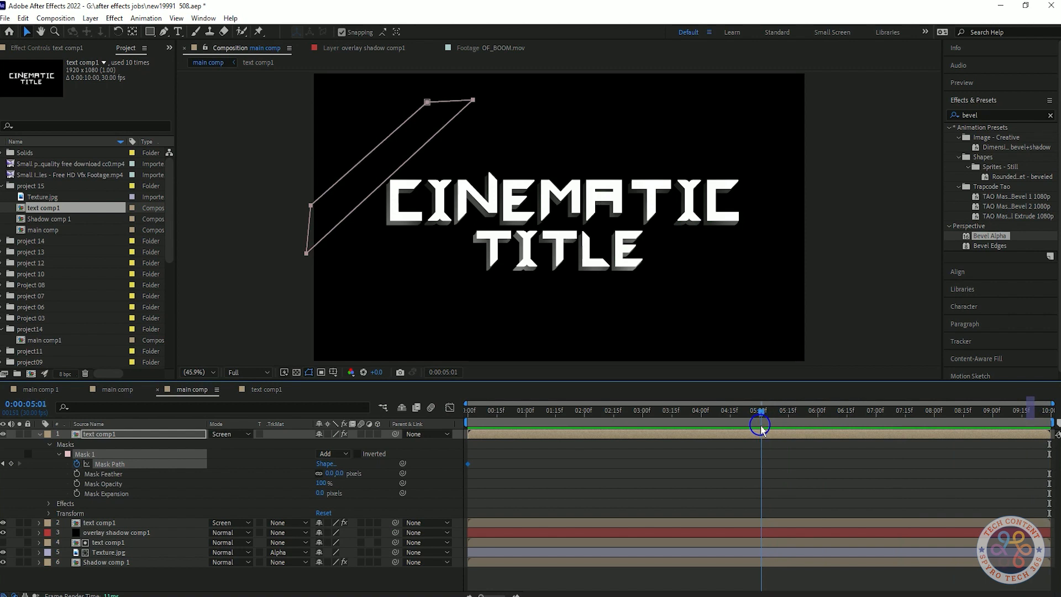
pyautogui.moveTo(370, 150); pyautogui.dragTo(609, 228)
pyautogui.hotkey('ctrl', 'z')
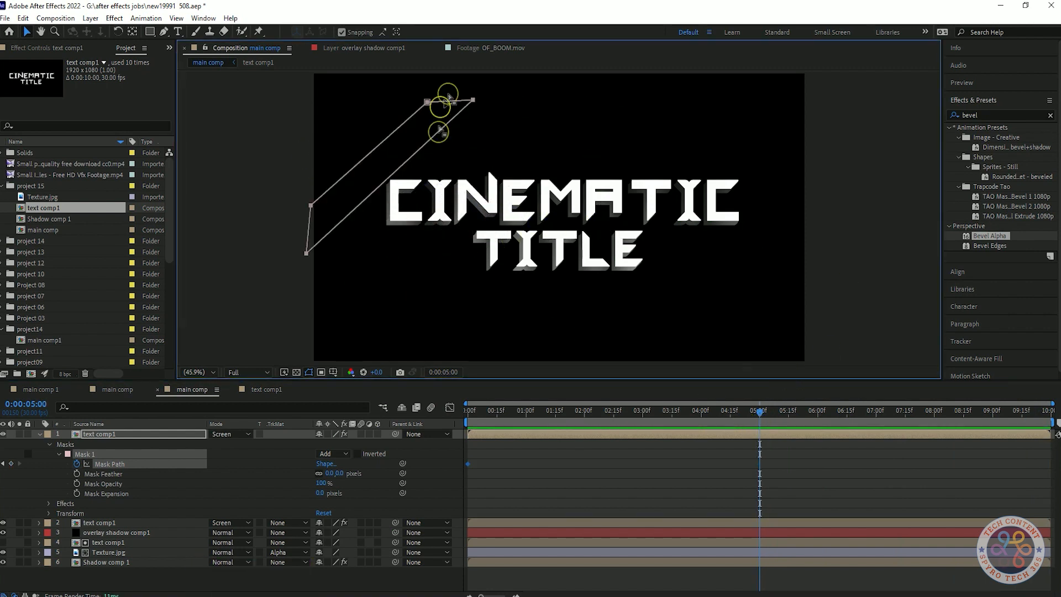
pyautogui.hotkey('ctrl', 'z')
pyautogui.click(198, 475)
pyautogui.click(245, 458)
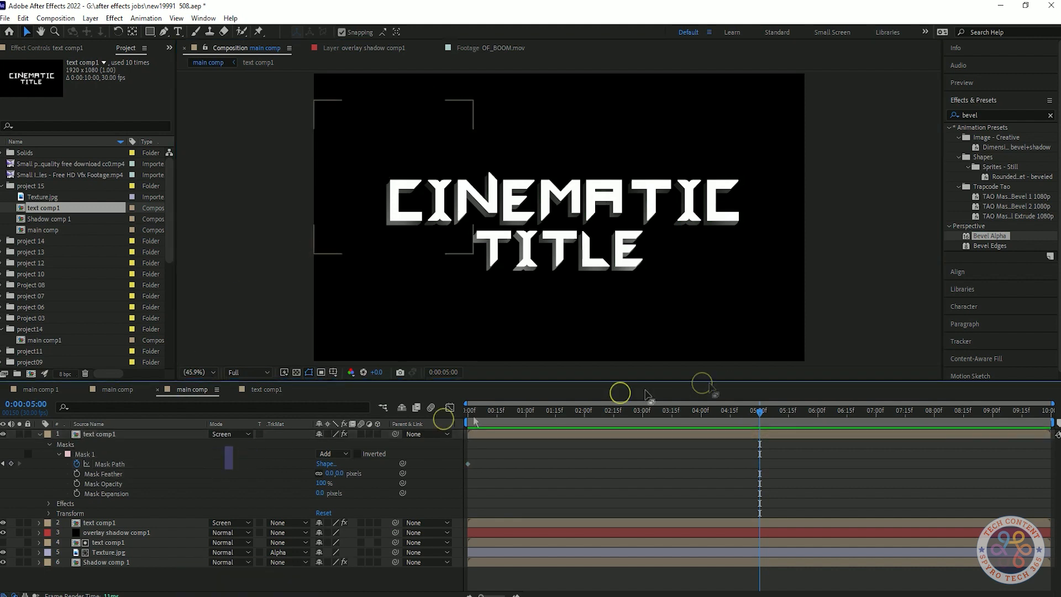
# At 0:00:00:00, stretch Mask 1's corners outward so the diagonal strip extends past the frame's top and left edges
pyautogui.moveTo(624, 425); pyautogui.dragTo(359, 425)
pyautogui.click(86, 454)
pyautogui.moveTo(473, 100); pyautogui.dragTo(477, 98)
pyautogui.hotkey('ctrl', 'z')
pyautogui.doubleClick(474, 100)
pyautogui.click(158, 35)
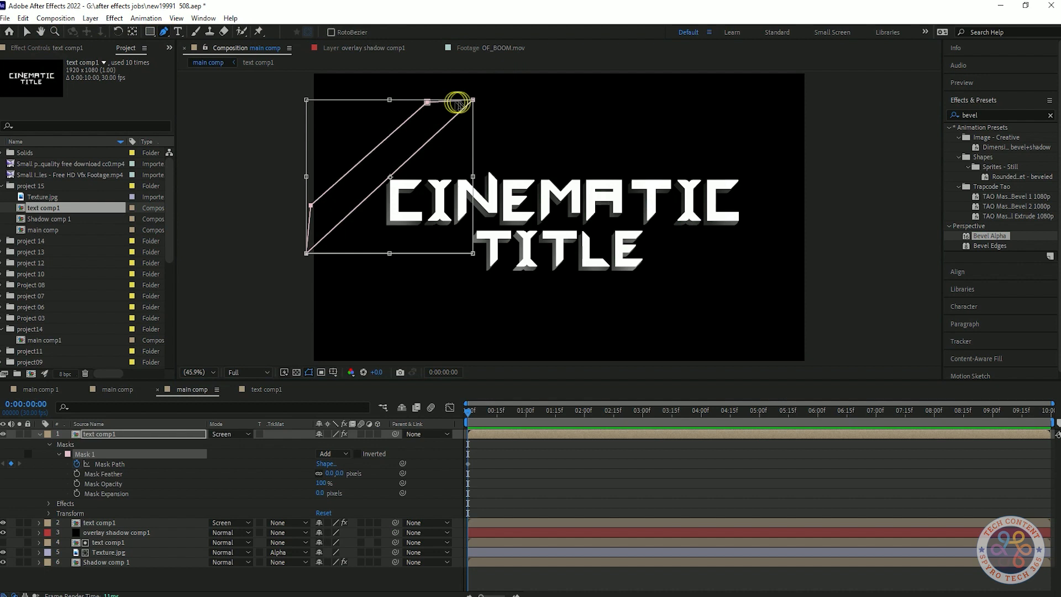
pyautogui.keyDown('alt'); pyautogui.click(427, 103); pyautogui.keyUp('alt')
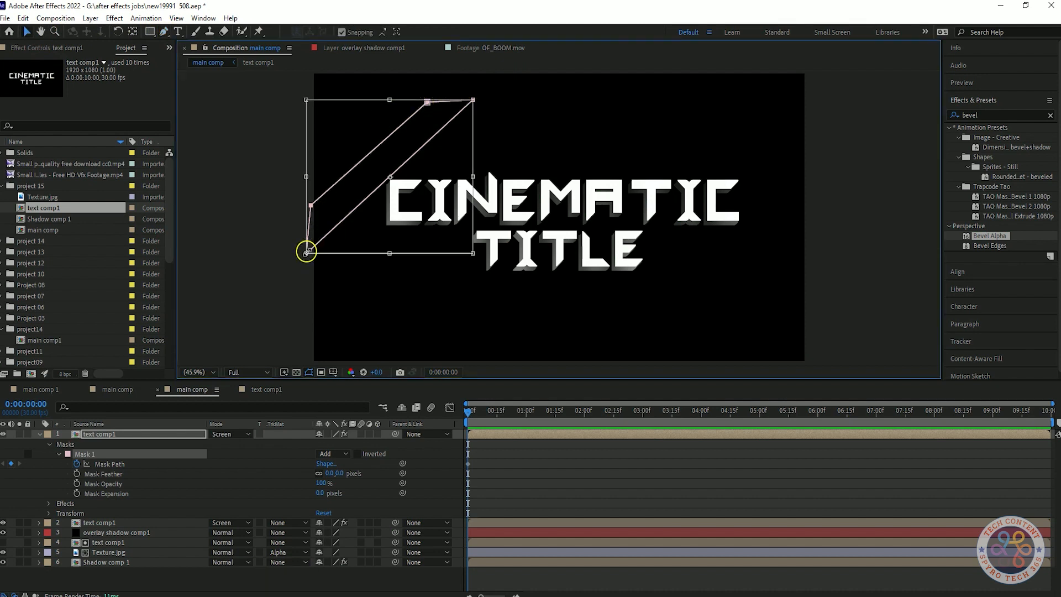
pyautogui.moveTo(306, 252); pyautogui.dragTo(289, 284)
pyautogui.moveTo(473, 100); pyautogui.dragTo(509, 55)
pyautogui.moveTo(289, 284); pyautogui.dragTo(258, 306)
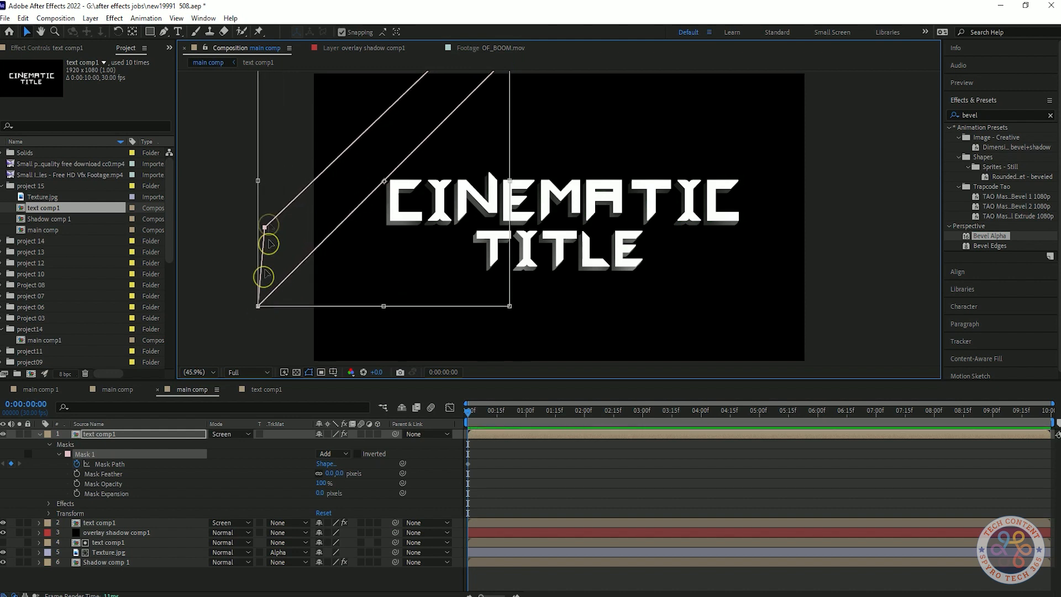
pyautogui.moveTo(264, 227); pyautogui.dragTo(262, 232)
# Fine-tune the two lower-left corners of Mask 1 outside the frame's left edge
pyautogui.click(164, 32)
pyautogui.moveTo(255, 310); pyautogui.dragTo(264, 309)
pyautogui.hotkey('ctrl', 'z')
pyautogui.moveTo(261, 231); pyautogui.dragTo(265, 233)
pyautogui.hotkey('ctrl', 'z')
pyautogui.moveTo(254, 311); pyautogui.dragTo(254, 310)
pyautogui.doubleClick(255, 310)
pyautogui.click(366, 47)
pyautogui.click(303, 47)
pyautogui.doubleClick(254, 310)
pyautogui.moveTo(254, 310); pyautogui.dragTo(259, 314)
pyautogui.hotkey('ctrl', 'z')
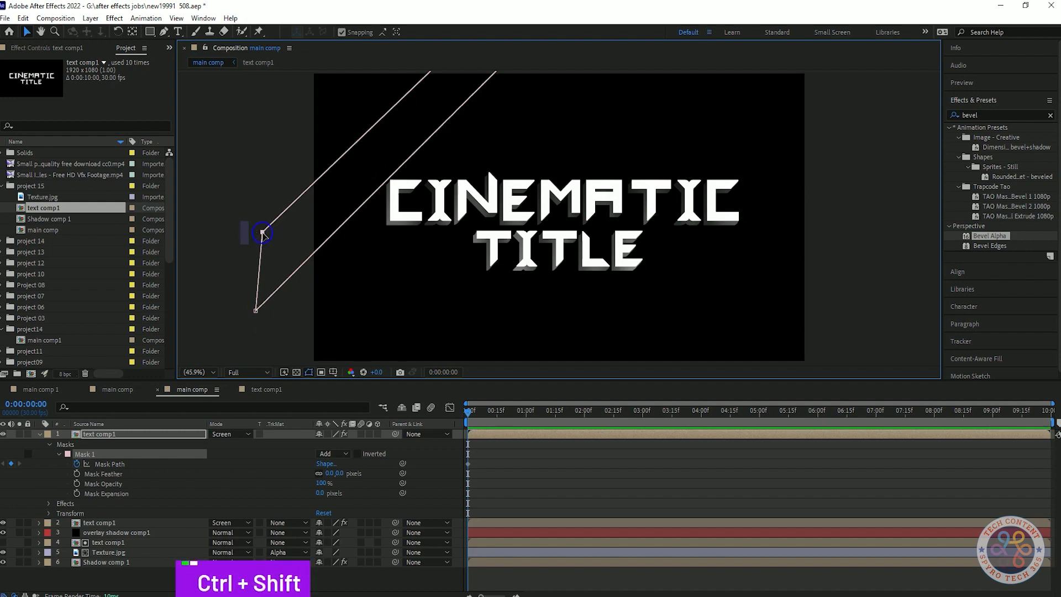
pyautogui.moveTo(263, 235); pyautogui.dragTo(258, 223)
pyautogui.hotkey('ctrl', 'z')
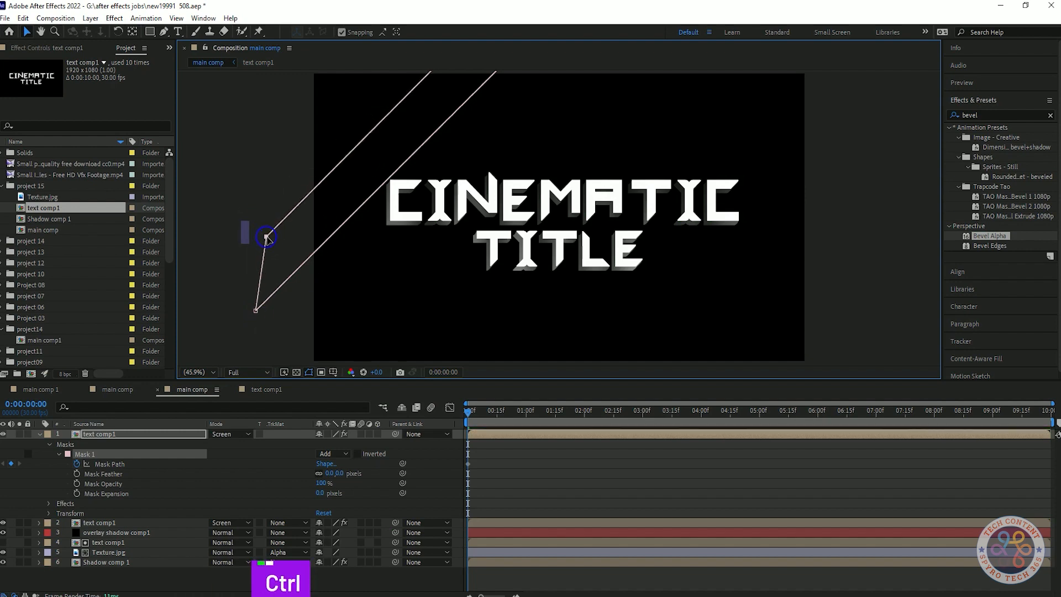
# Move Mask 1's top-right corner further up and outward above the frame
pyautogui.scroll(-3, 314, 248)
pyautogui.scroll(1, 544, 194)
pyautogui.scroll(2, 537, 103)
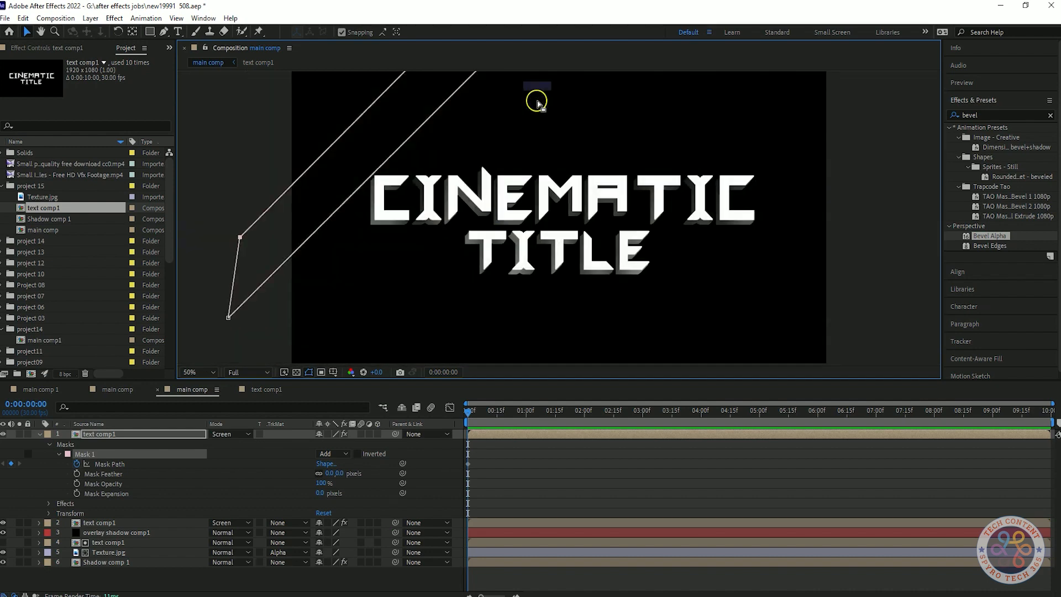
pyautogui.moveTo(532, 116); pyautogui.dragTo(460, 271)
pyautogui.scroll(2, 434, 201)
pyautogui.moveTo(391, 201); pyautogui.dragTo(455, 201)
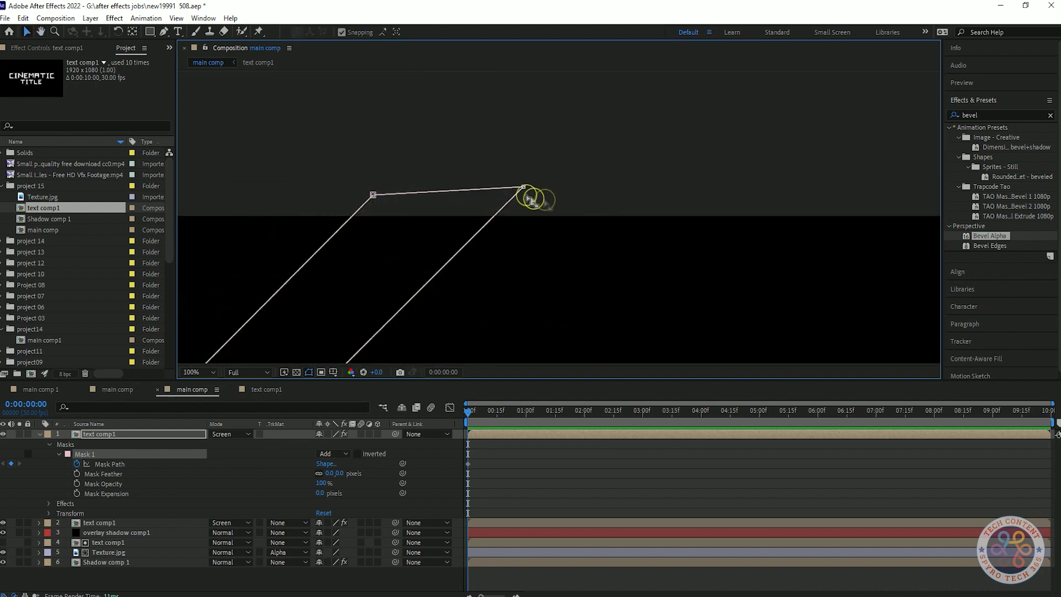
pyautogui.moveTo(523, 189); pyautogui.dragTo(559, 149)
pyautogui.scroll(-6, 559, 166)
pyautogui.scroll(1, 563, 230)
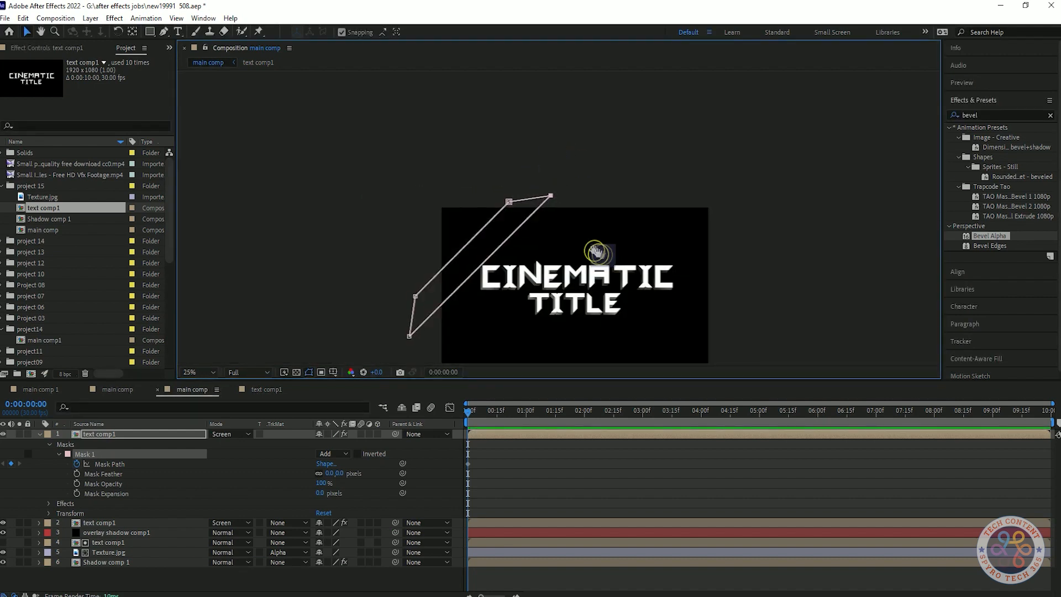
pyautogui.scroll(4, 602, 255)
pyautogui.scroll(-4, 355, 296)
pyautogui.scroll(2, 651, 237)
pyautogui.moveTo(607, 238); pyautogui.dragTo(641, 225)
pyautogui.hotkey('ctrl', 'z')
pyautogui.scroll(-3, 608, 260)
pyautogui.scroll(3, 536, 272)
pyautogui.scroll(-3, 525, 274)
pyautogui.scroll(4, 522, 275)
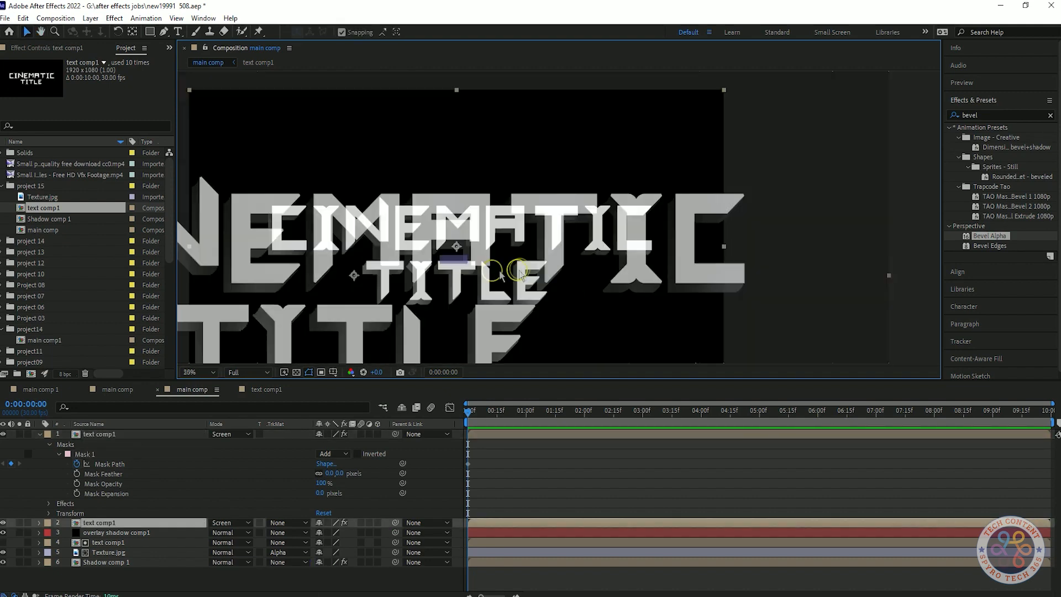
pyautogui.click(200, 372)
pyautogui.click(204, 389)
# At 0:00:05:00, try to shift the topmost text comp1 with its mask diagonally past the title's lower-right side
pyautogui.click(85, 454)
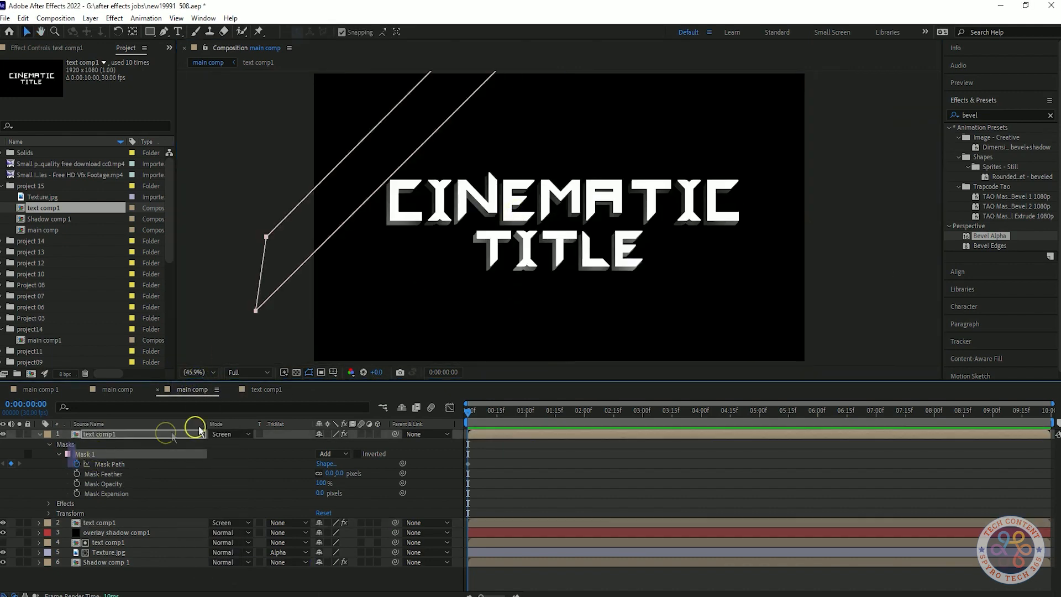
pyautogui.moveTo(483, 415); pyautogui.dragTo(758, 409)
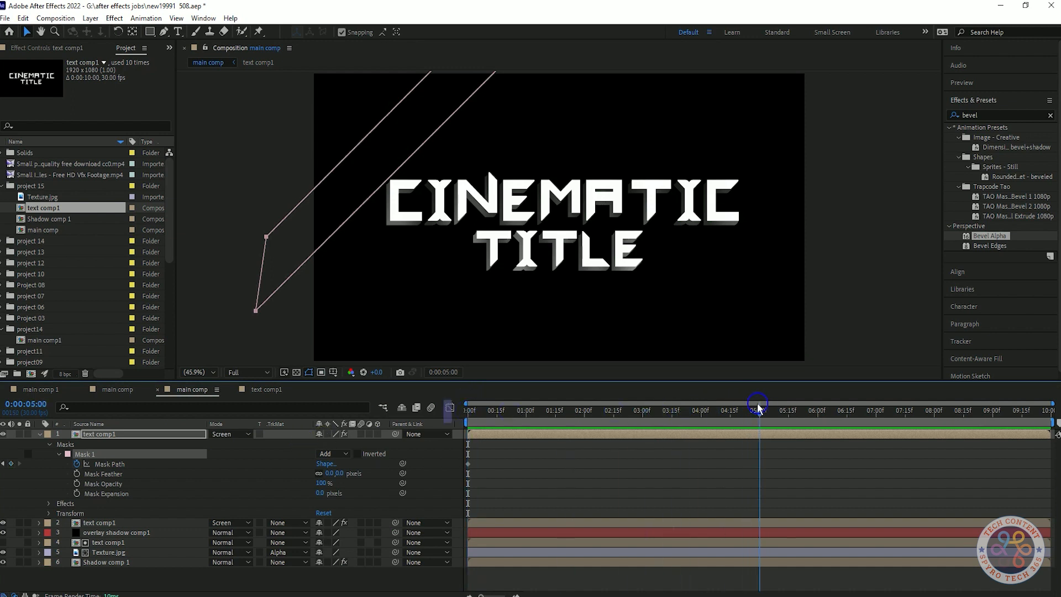
pyautogui.click(25, 30)
pyautogui.click(377, 143)
pyautogui.click(85, 453)
pyautogui.click(412, 128)
pyautogui.click(86, 455)
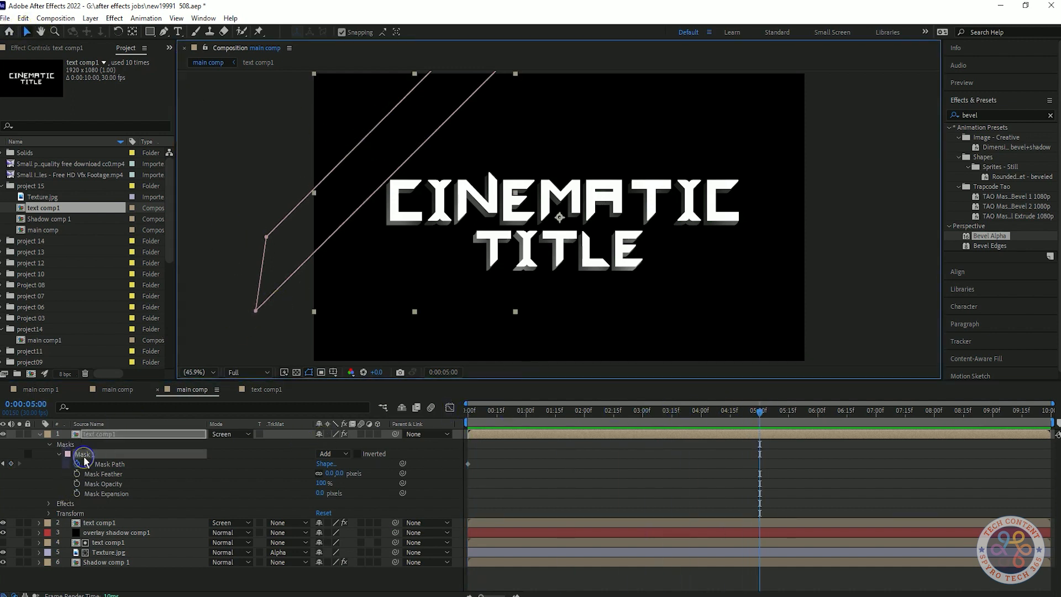
pyautogui.click(374, 170)
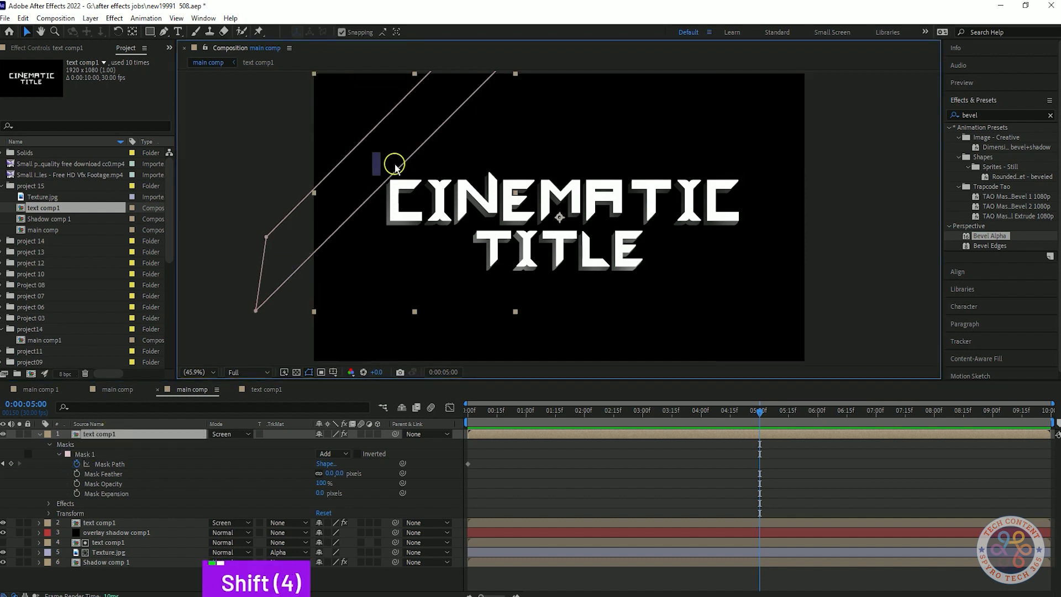
pyautogui.click(89, 454)
pyautogui.click(383, 178)
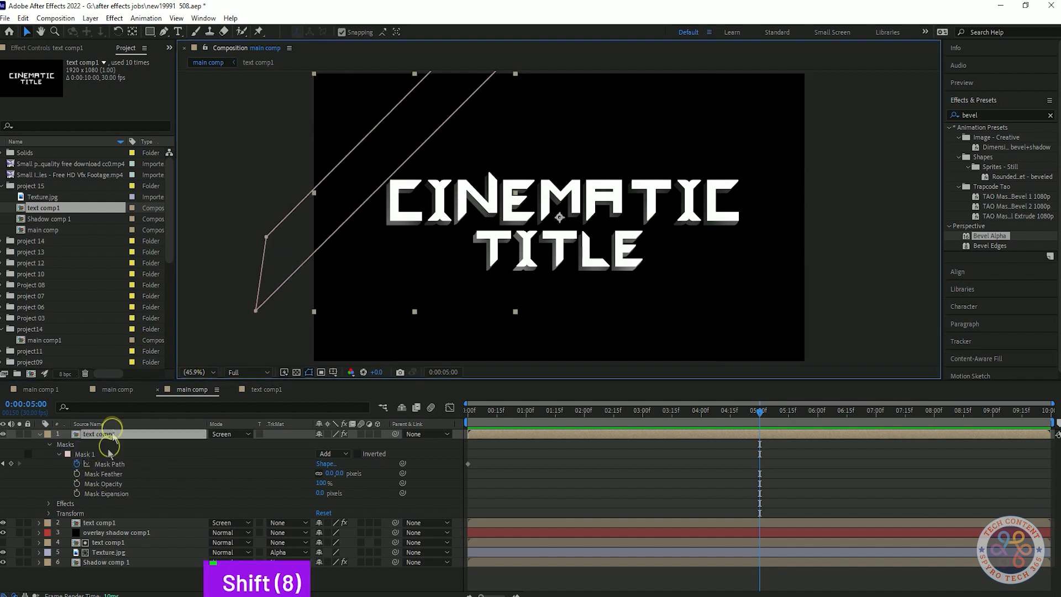
pyautogui.click(59, 454)
pyautogui.click(89, 454)
pyautogui.click(350, 200)
pyautogui.moveTo(350, 200); pyautogui.dragTo(709, 367)
pyautogui.click(858, 310)
pyautogui.hotkey('ctrl', 'z')
pyautogui.moveTo(375, 176); pyautogui.dragTo(740, 327)
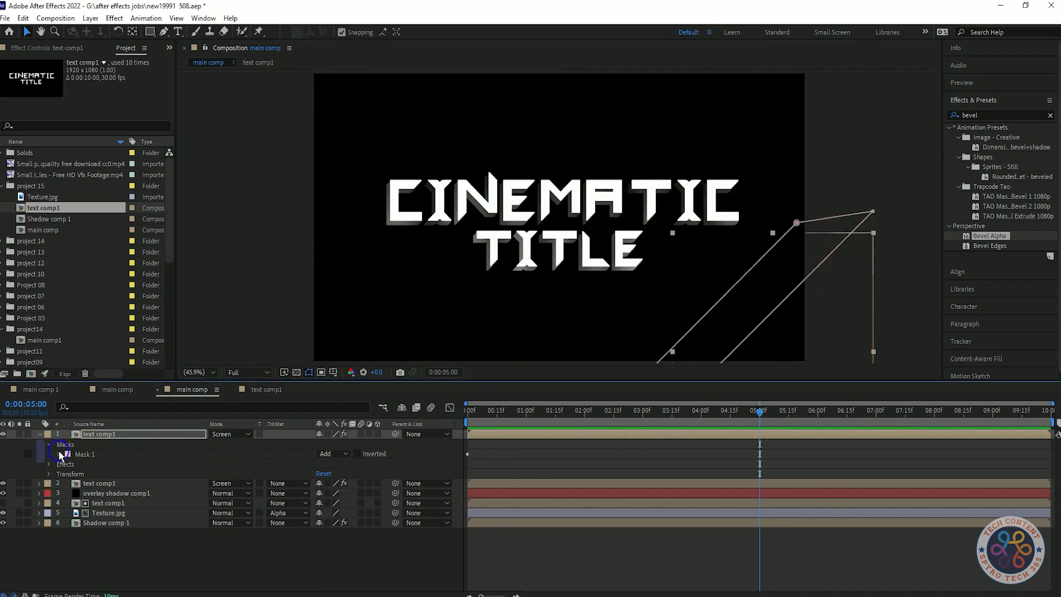
# Check Mask 1's keyframes around 0:00:05:00 and step back and forth through the last move
pyautogui.click(61, 454)
pyautogui.click(760, 452)
pyautogui.moveTo(840, 431); pyautogui.dragTo(869, 429)
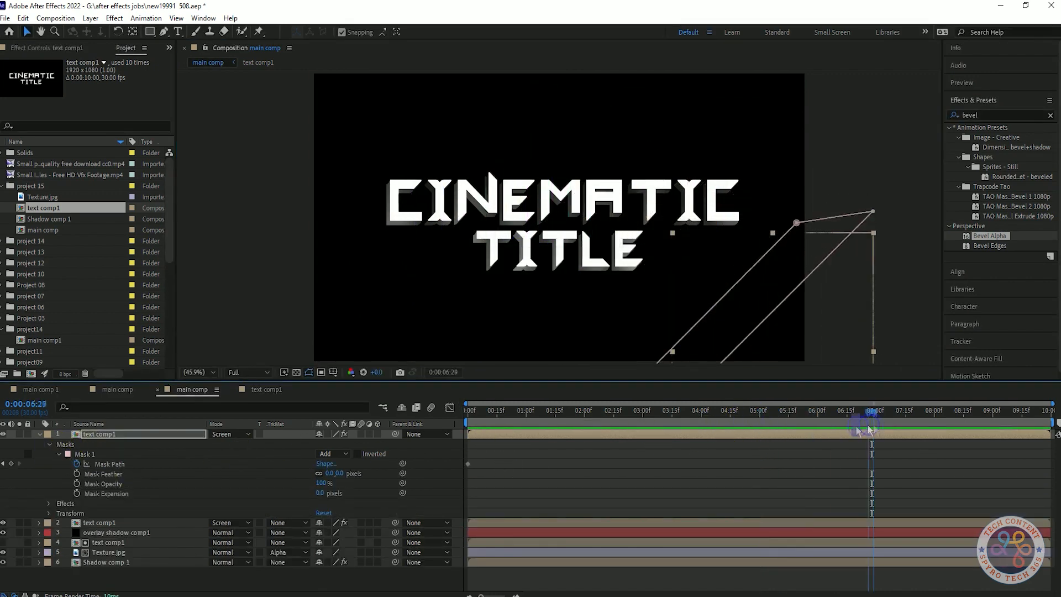
pyautogui.hotkey('ctrl', 'z')
pyautogui.hotkey('ctrl', 'z')
pyautogui.click(758, 431)
pyautogui.hotkey('ctrl', 'shift', 'z')
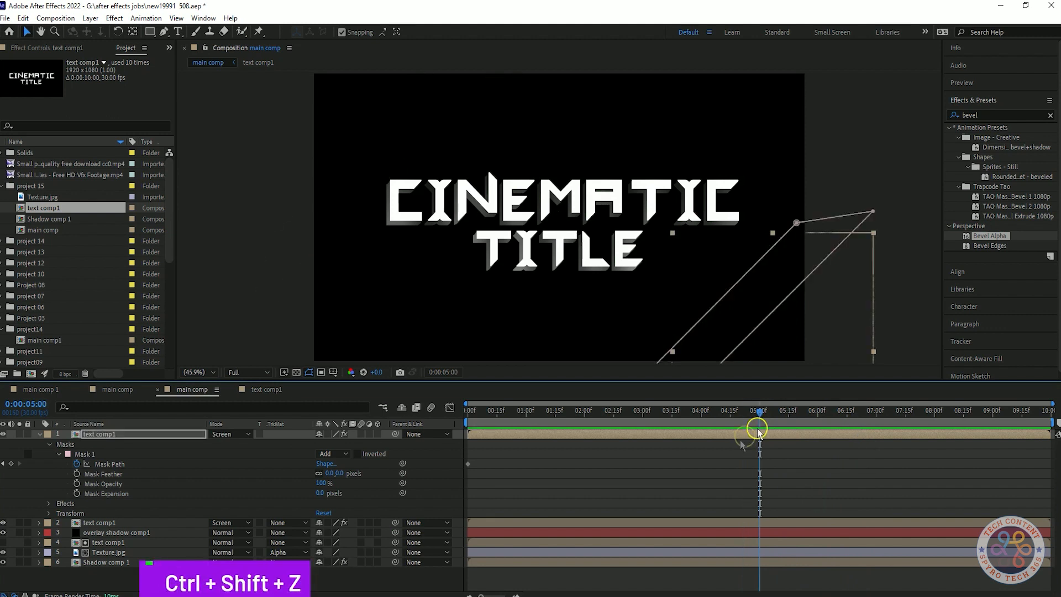
# At 0:00:05:00, keyframe the Mask Path by moving the whole mask shape diagonally past the title's lower-right side
pyautogui.moveTo(695, 421); pyautogui.dragTo(566, 420)
pyautogui.moveTo(770, 418); pyautogui.dragTo(760, 412)
pyautogui.click(109, 463)
pyautogui.moveTo(255, 310); pyautogui.dragTo(603, 464)
# Preview the mask animation from the start of the composition and show the preview settings
pyautogui.press('space')
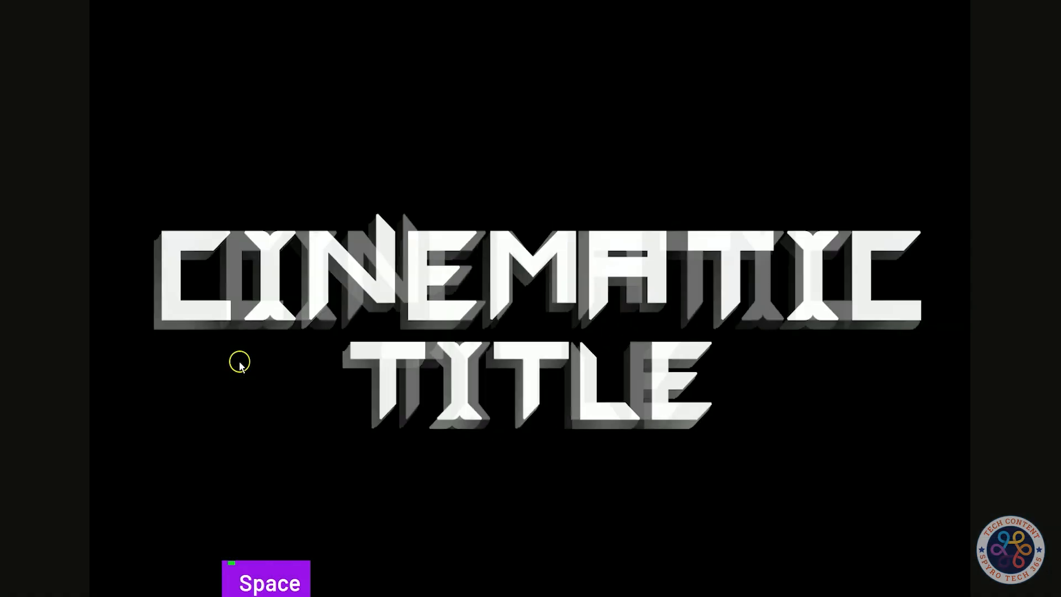
pyautogui.press('space')
pyautogui.moveTo(555, 423)
pyautogui.mouseDown()
pyautogui.moveTo(739, 424)
pyautogui.moveTo(469, 425)
pyautogui.moveTo(564, 426)
pyautogui.mouseUp()
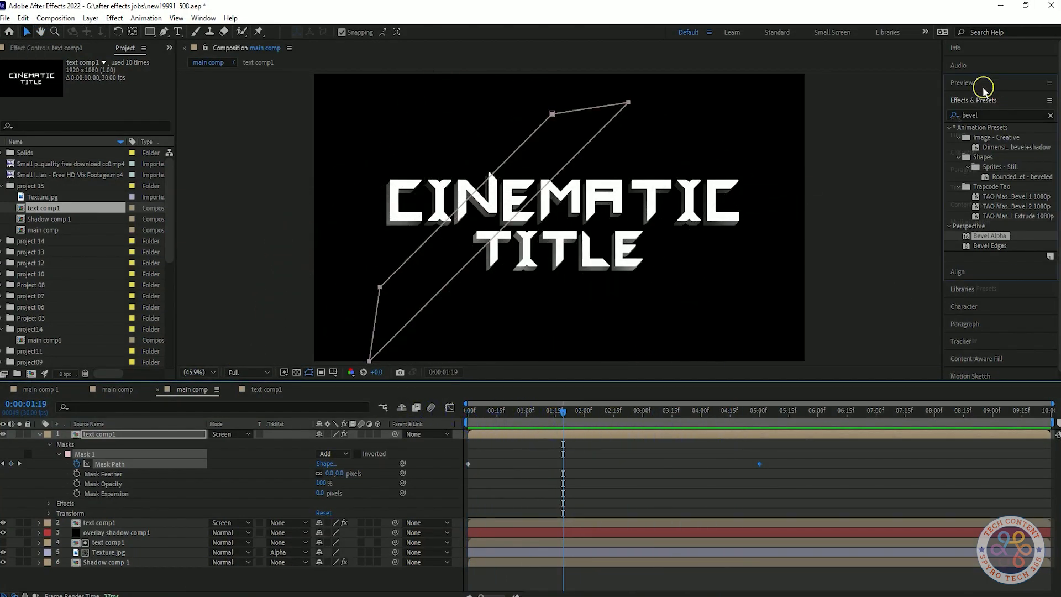
pyautogui.click(982, 87)
pyautogui.press('Home')
pyautogui.press('space')
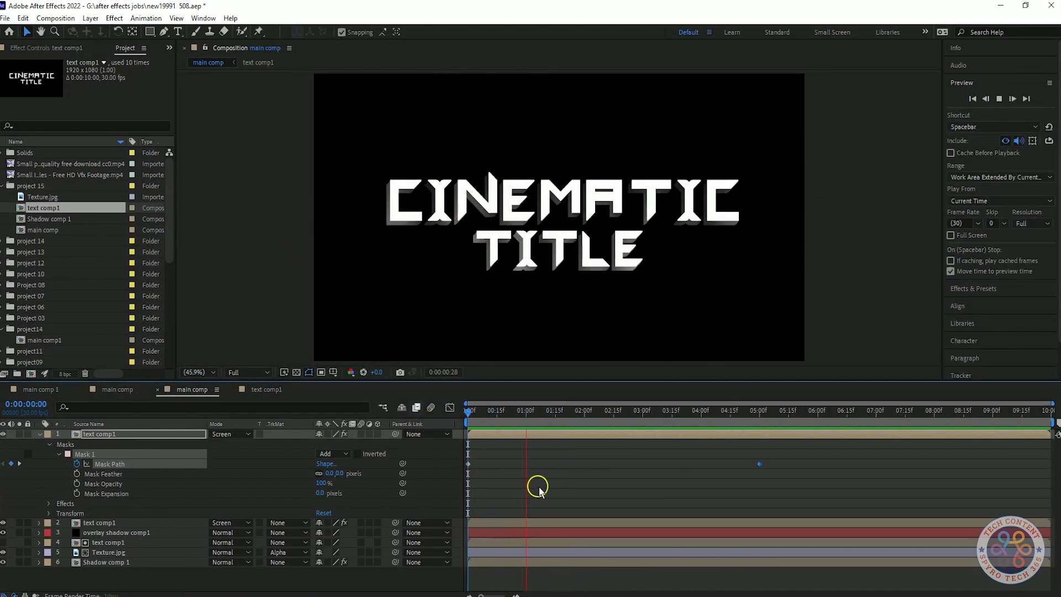
pyautogui.press('space')
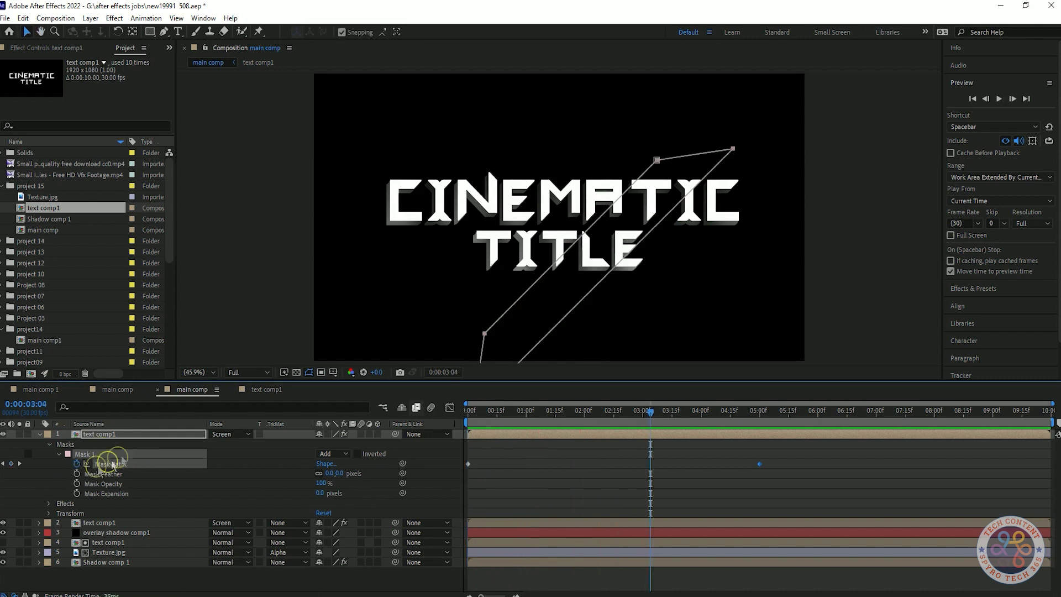
# Set Mask 1's feather to 20 pixels on the topmost text comp1 and preview the sweep from the start
pyautogui.click(101, 435)
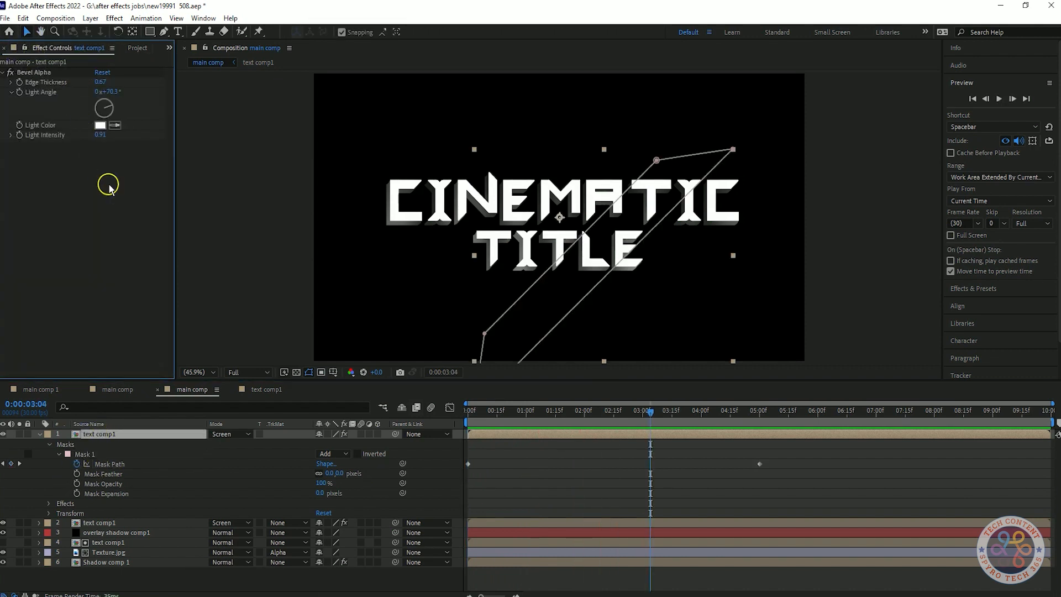
pyautogui.click(336, 474)
pyautogui.moveTo(353, 480); pyautogui.dragTo(346, 478)
pyautogui.moveTo(650, 413); pyautogui.dragTo(457, 418)
pyautogui.press('space')
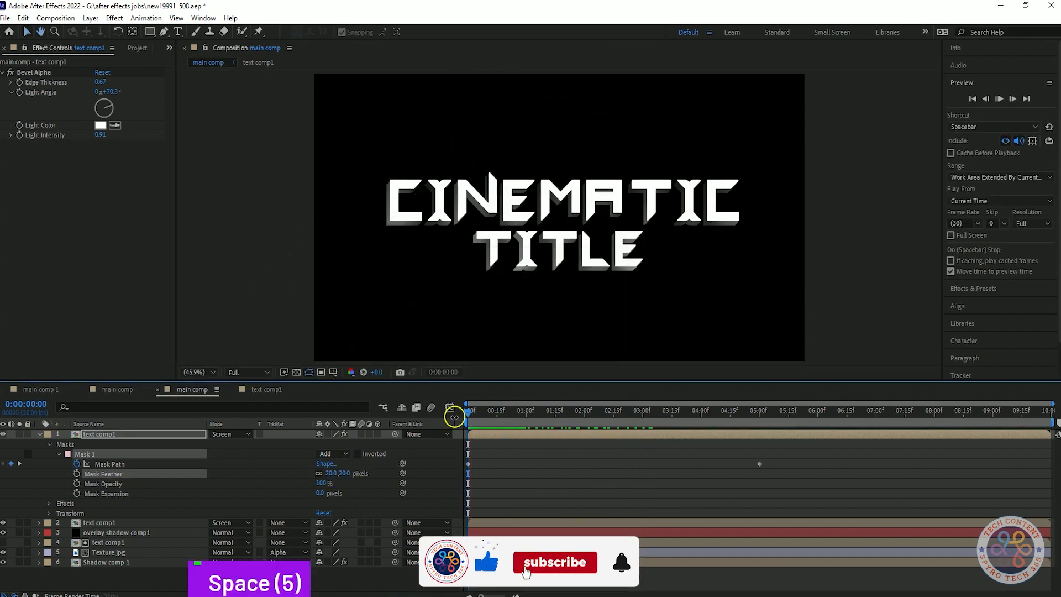
pyautogui.press('space')
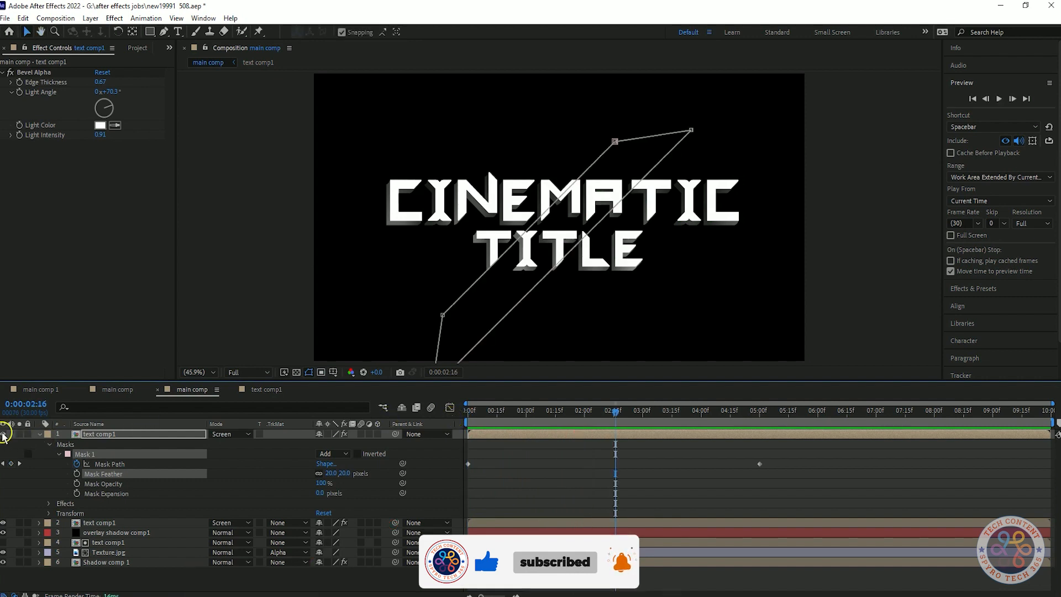
# Hide the second text comp1 layer and play the light sweep over the textured title from the start
pyautogui.click(142, 524)
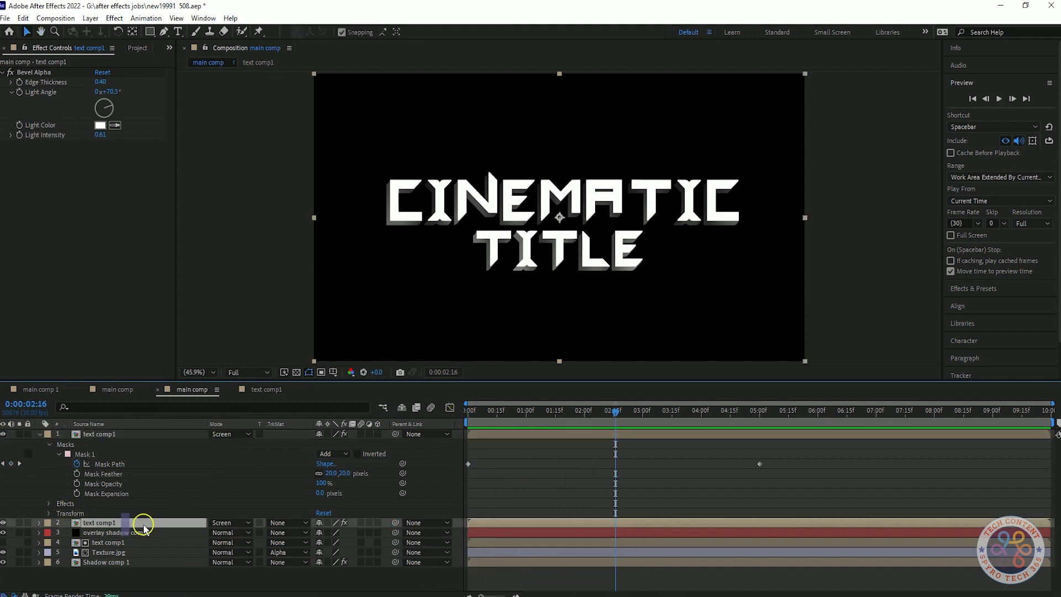
pyautogui.click(4, 531)
pyautogui.press('space')
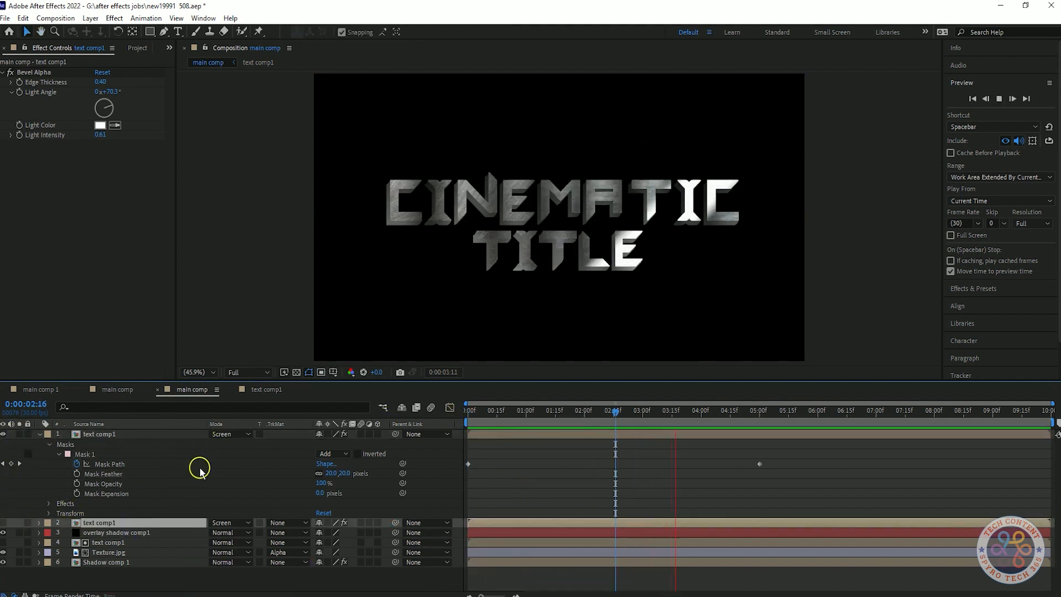
pyautogui.press('space')
pyautogui.moveTo(803, 413); pyautogui.dragTo(311, 493)
pyautogui.press('space')
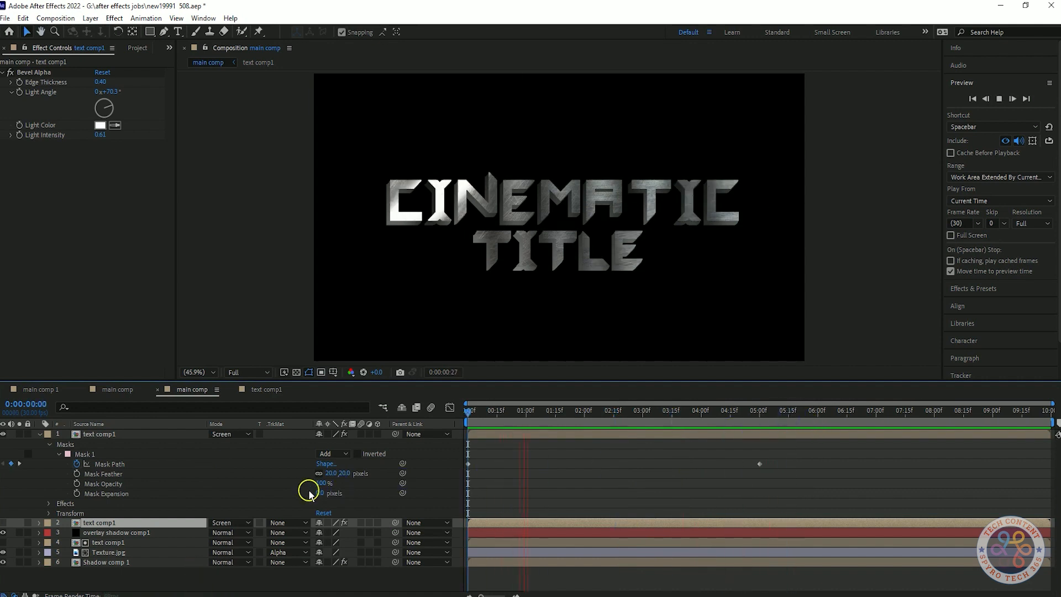
pyautogui.press('space')
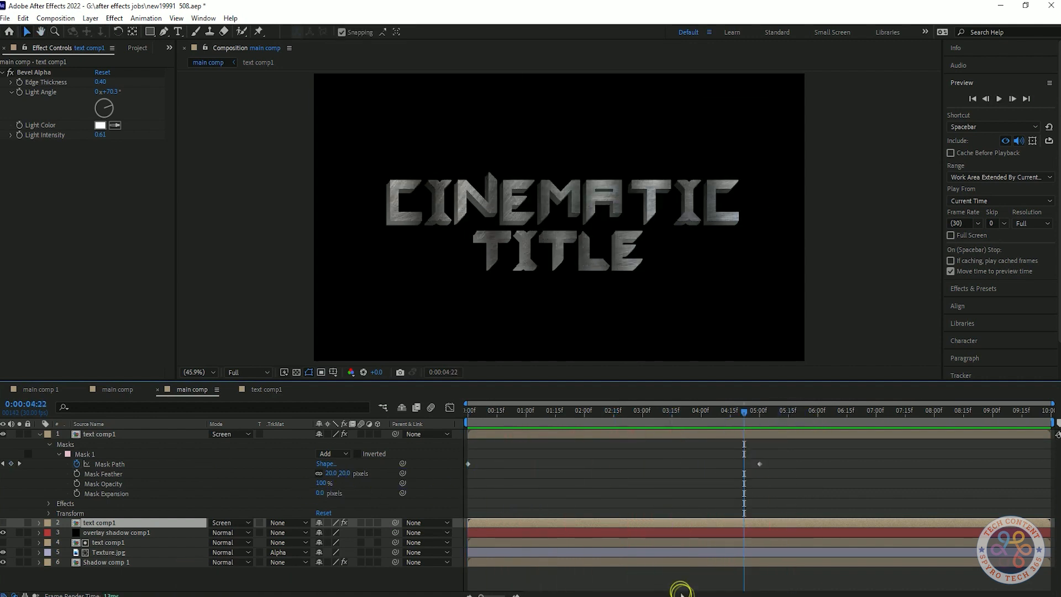
# Pre-compose the topmost masked text comp1 layer as text comp1 Comp 1, moving all attributes into the new composition
pyautogui.click(123, 434)
pyautogui.rightClick(134, 434)
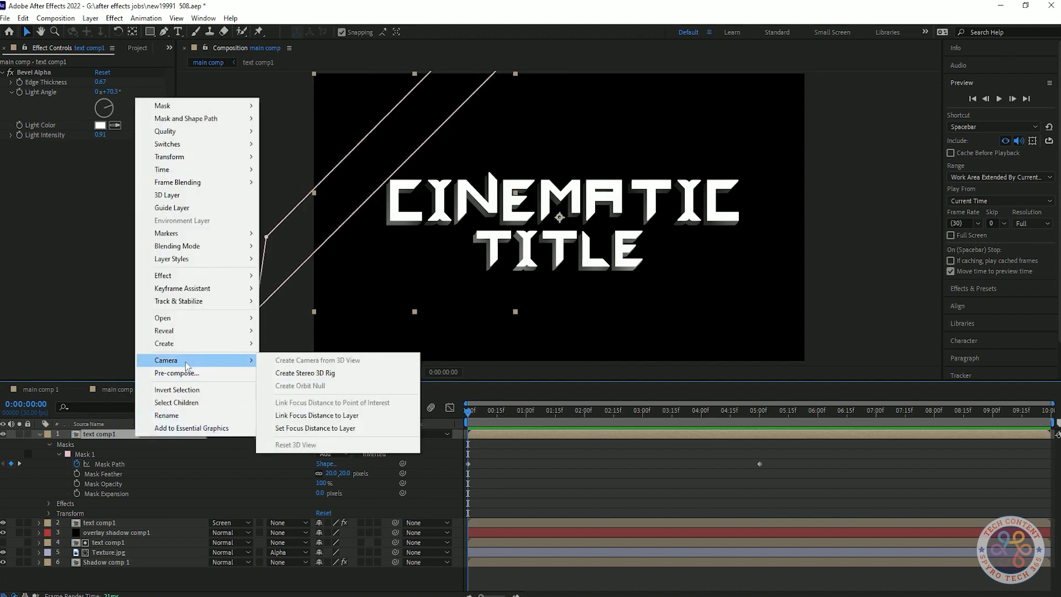
pyautogui.click(184, 375)
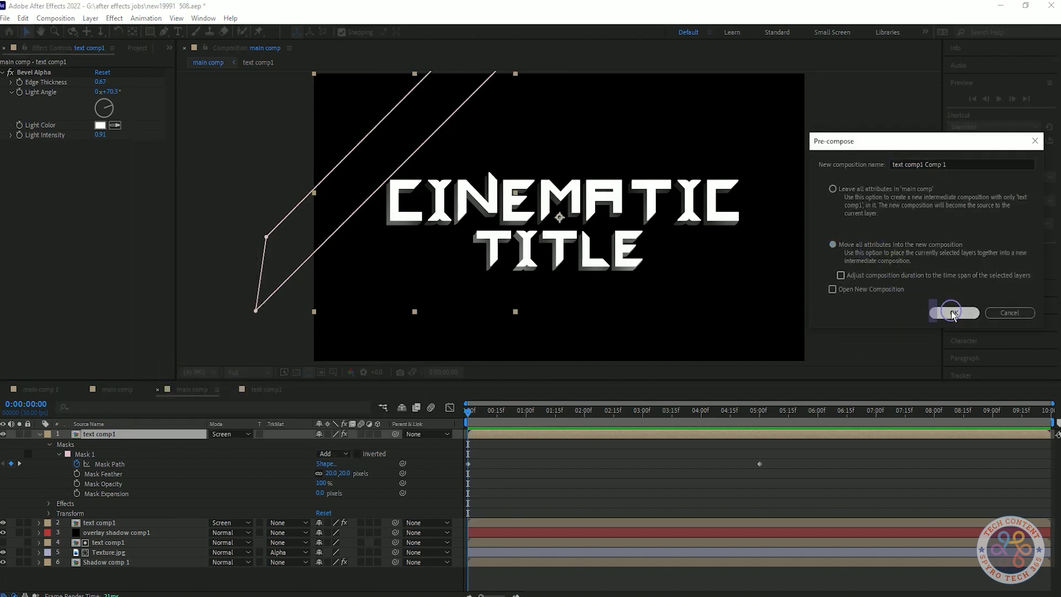
pyautogui.click(952, 313)
# Set the text comp1 Comp 1 layer to Screen blending and preview it, including with the text comp1 layer below hidden
pyautogui.click(227, 434)
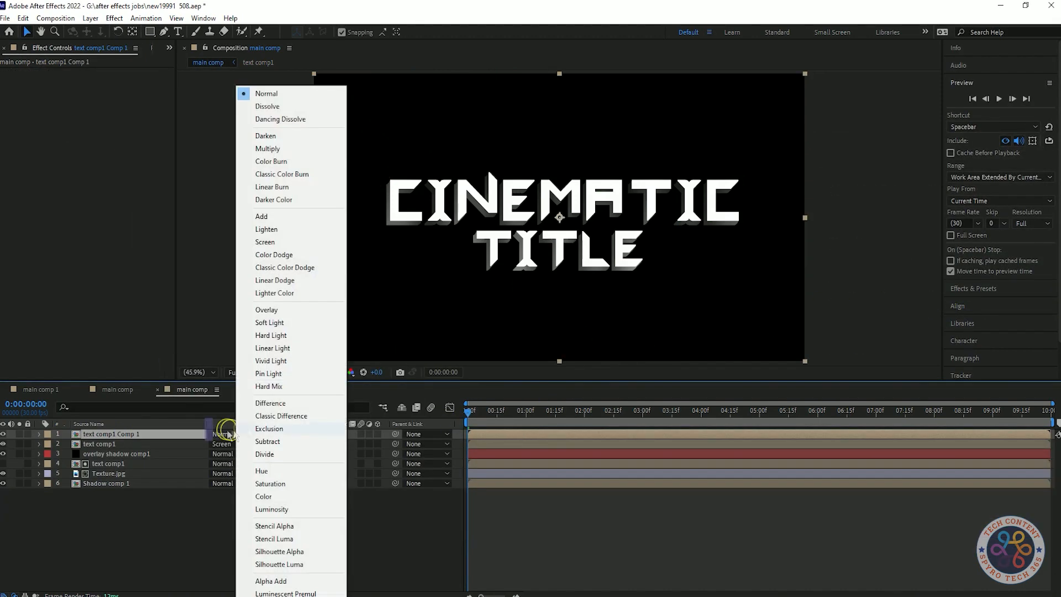
pyautogui.click(302, 242)
pyautogui.click(415, 407)
pyautogui.press('space')
pyautogui.press('space')
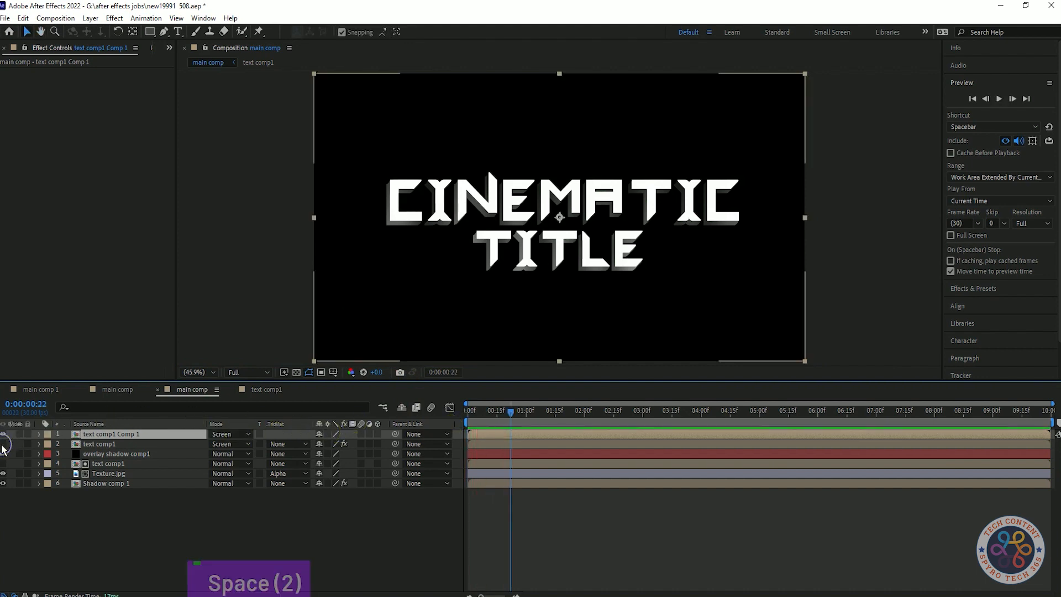
pyautogui.click(3, 443)
pyautogui.press('space')
pyautogui.press('space')
# Show the text comp1 layer below the light sweep again and set its blending mode to Soft Light
pyautogui.click(111, 444)
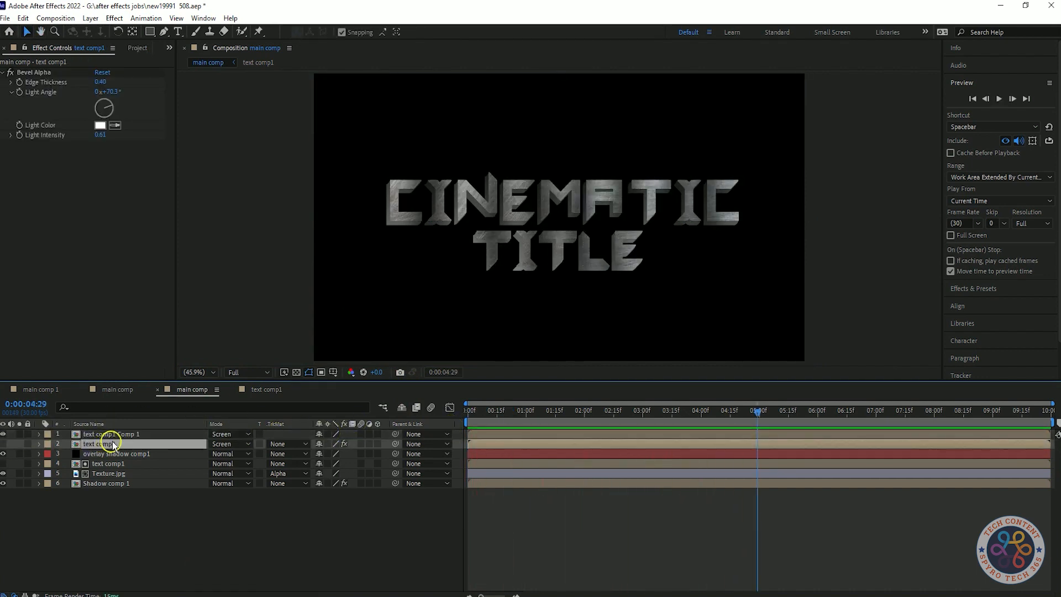
pyautogui.click(223, 444)
pyautogui.click(237, 215)
pyautogui.click(3, 444)
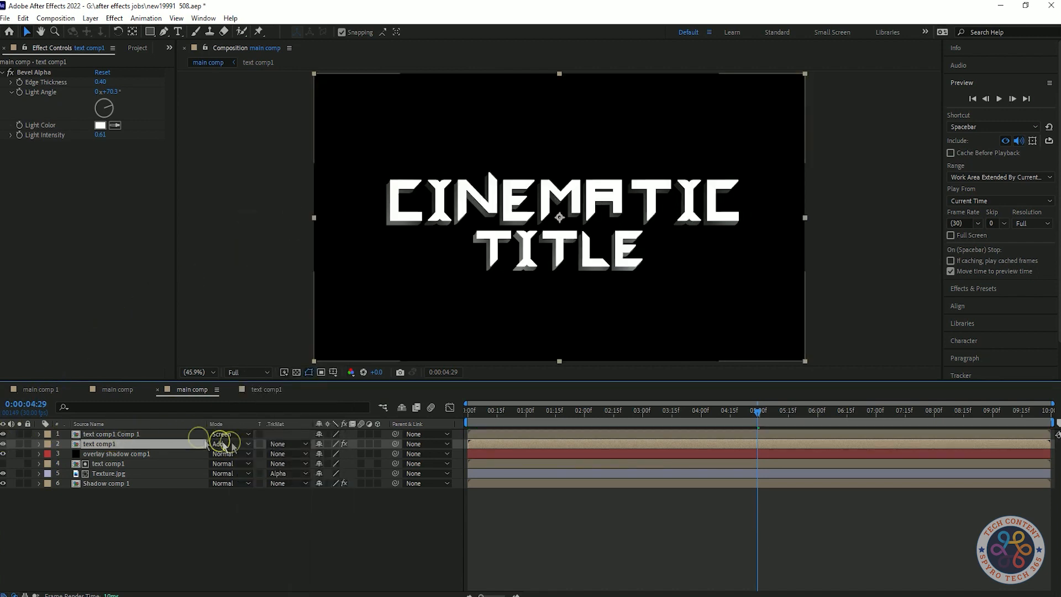
pyautogui.click(224, 444)
pyautogui.click(285, 321)
pyautogui.press('space')
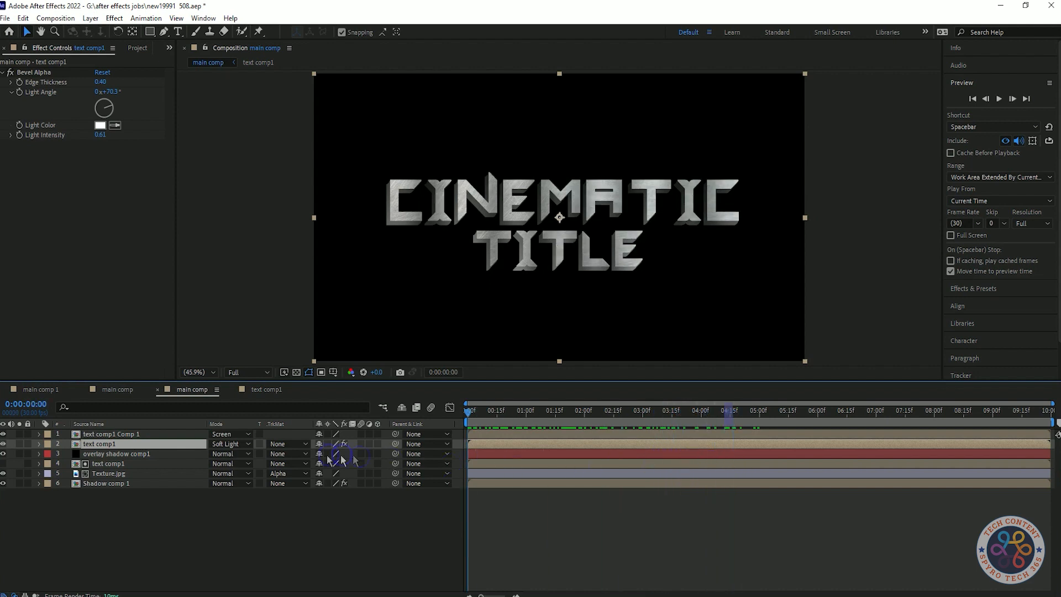
# Open the text comp1 Comp 1 pre-composition, return to main comp and preview the light sweep over the title
pyautogui.doubleClick(138, 433)
pyautogui.click(327, 389)
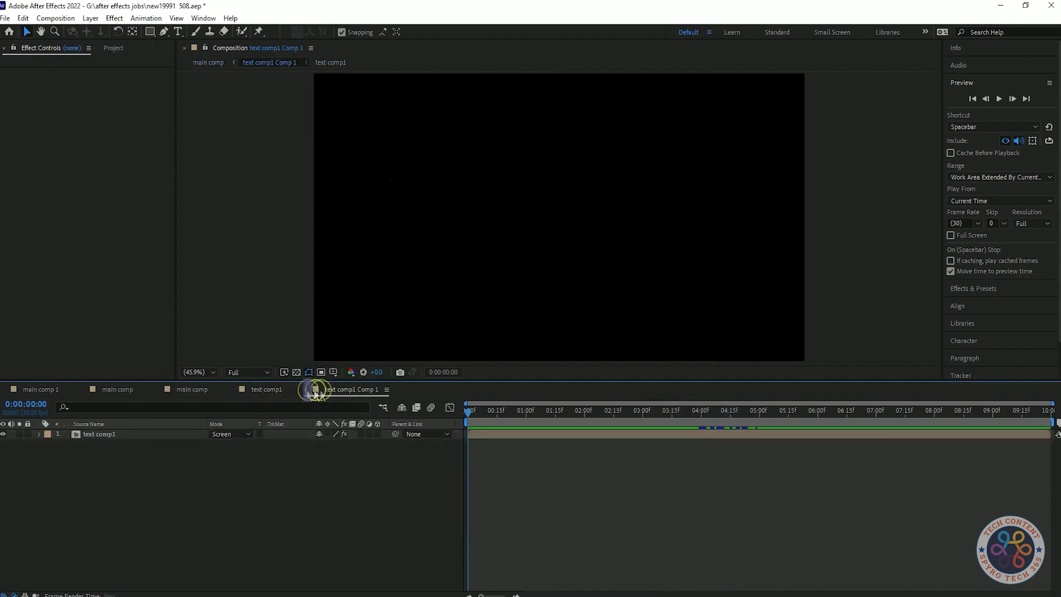
pyautogui.click(177, 390)
pyautogui.press('space')
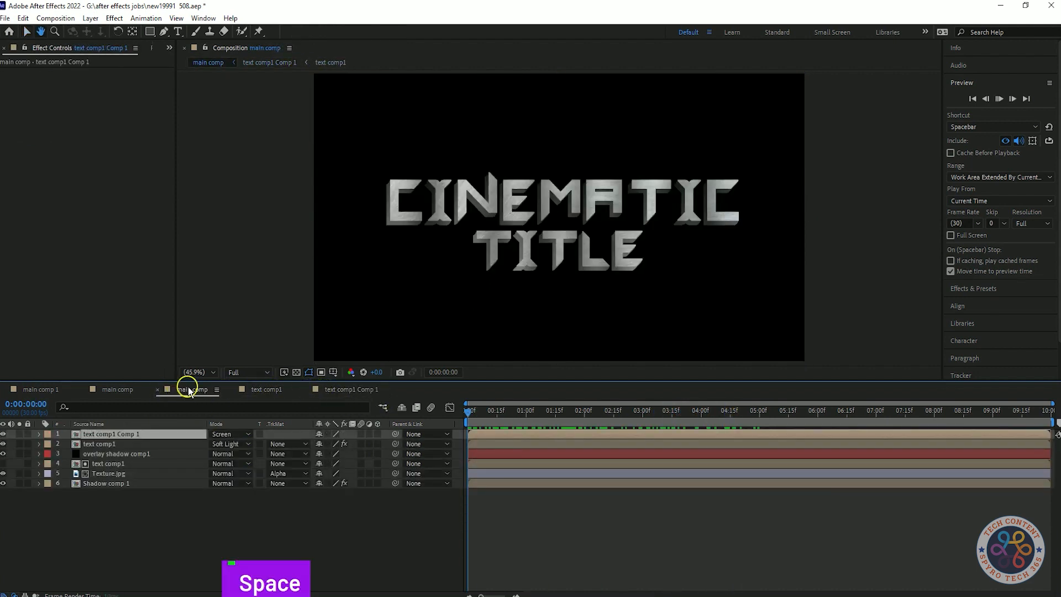
pyautogui.press('space')
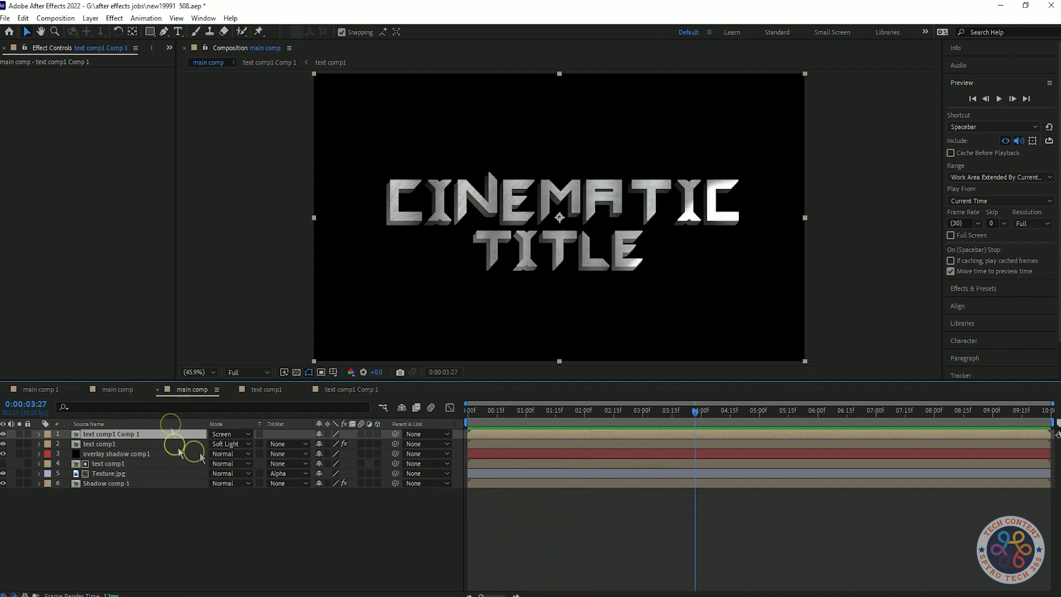
# In text comp1 Comp 1, set Mask 1's feather to 10 pixels and preview the sweep in main comp
pyautogui.doubleClick(156, 433)
pyautogui.click(154, 439)
pyautogui.press('m')
pyautogui.press('m')
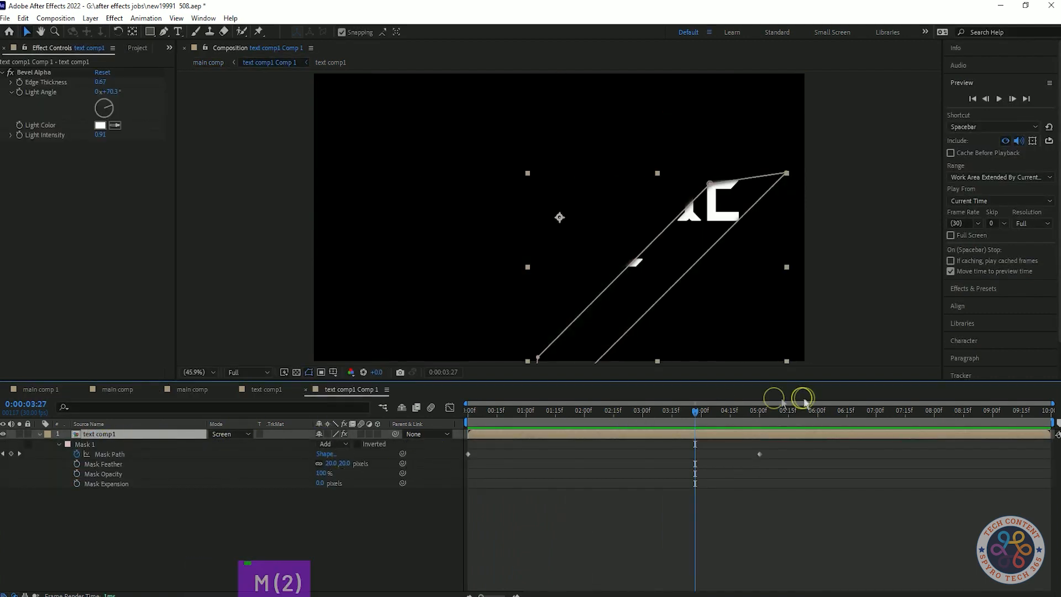
pyautogui.moveTo(695, 412); pyautogui.dragTo(336, 434)
pyautogui.press('space')
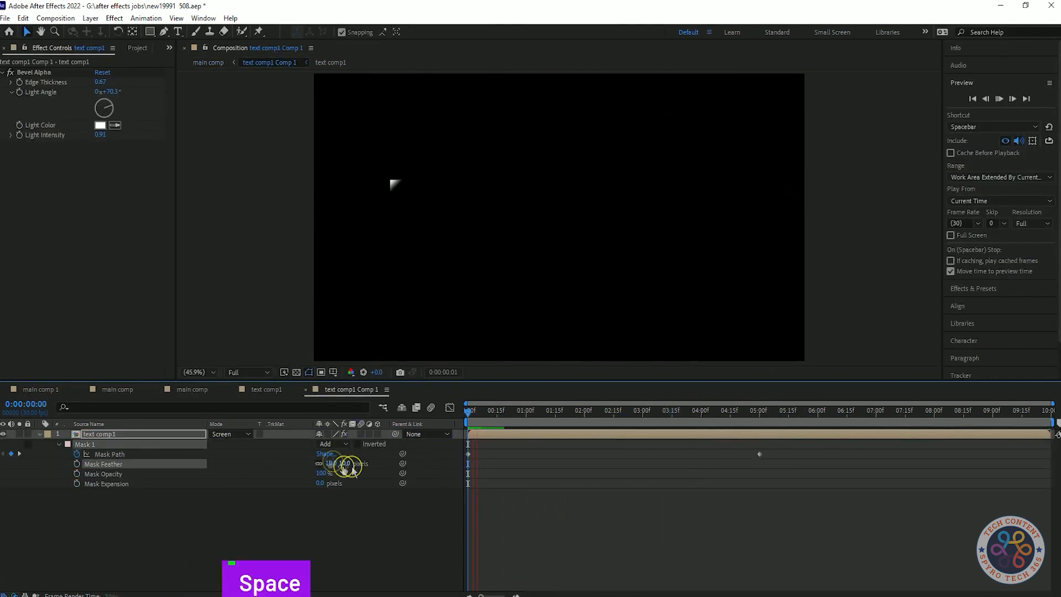
pyautogui.press('space')
pyautogui.click(191, 390)
pyautogui.press('space')
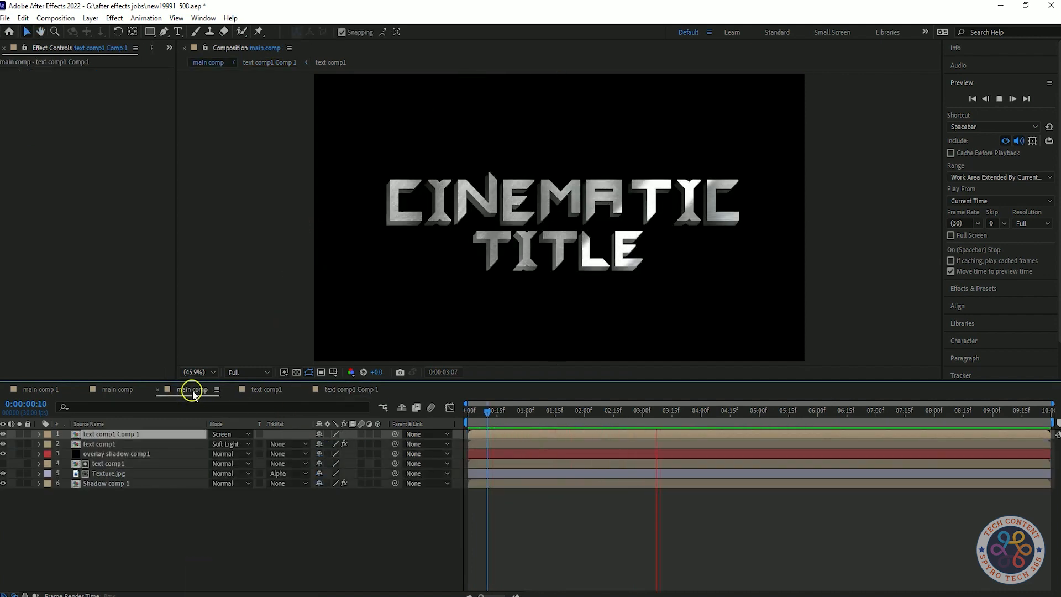
pyautogui.press('space')
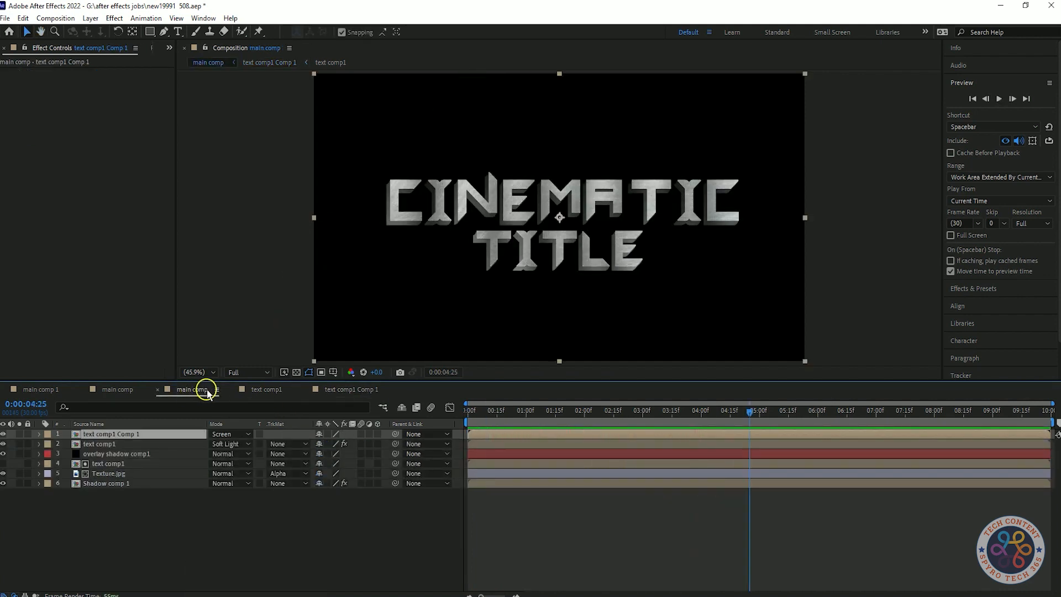
# At 0:00:00:00 in text comp1 Comp 1, narrow the diagonal mask by moving its two lower-edge corner points toward the upper edge
pyautogui.click(352, 390)
pyautogui.moveTo(746, 417); pyautogui.dragTo(393, 412)
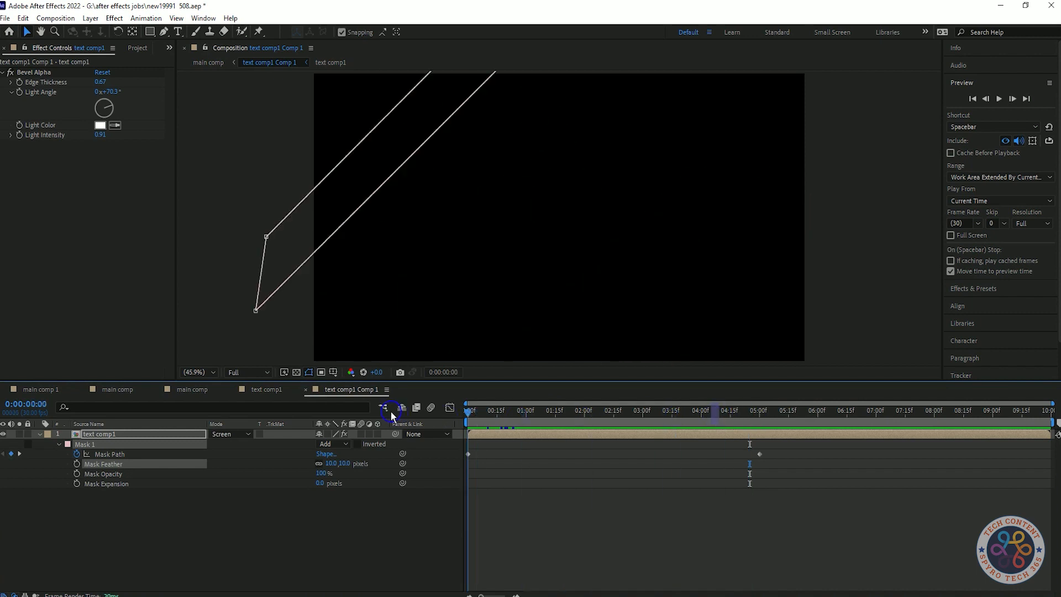
pyautogui.scroll(-4, 486, 238)
pyautogui.scroll(2, 399, 268)
pyautogui.moveTo(395, 269); pyautogui.dragTo(391, 247)
pyautogui.moveTo(535, 126); pyautogui.dragTo(531, 124)
pyautogui.hotkey('ctrl', 'z')
pyautogui.hotkey('ctrl', 'z')
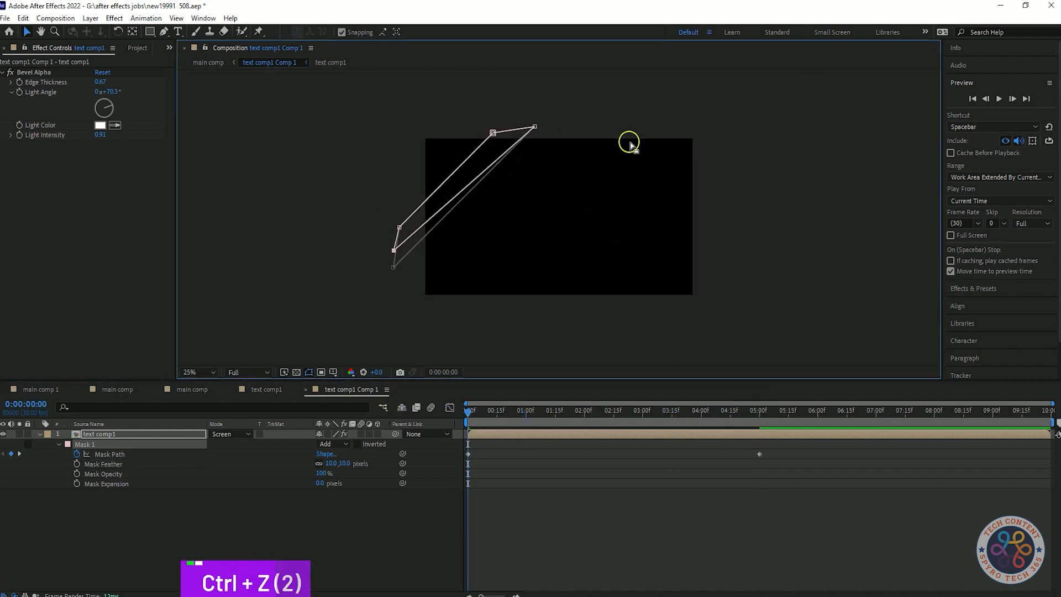
pyautogui.moveTo(534, 126); pyautogui.dragTo(525, 123)
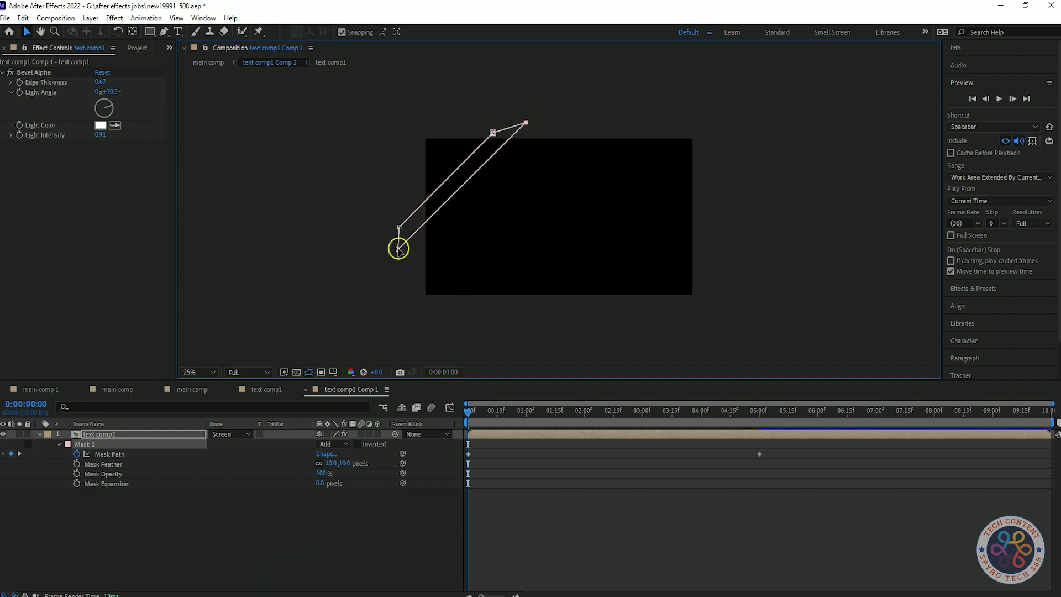
# At the 0:00:05:00 keyframe, narrow the diagonal mask in the same way and preview the sweep in main comp
pyautogui.moveTo(469, 412); pyautogui.dragTo(760, 490)
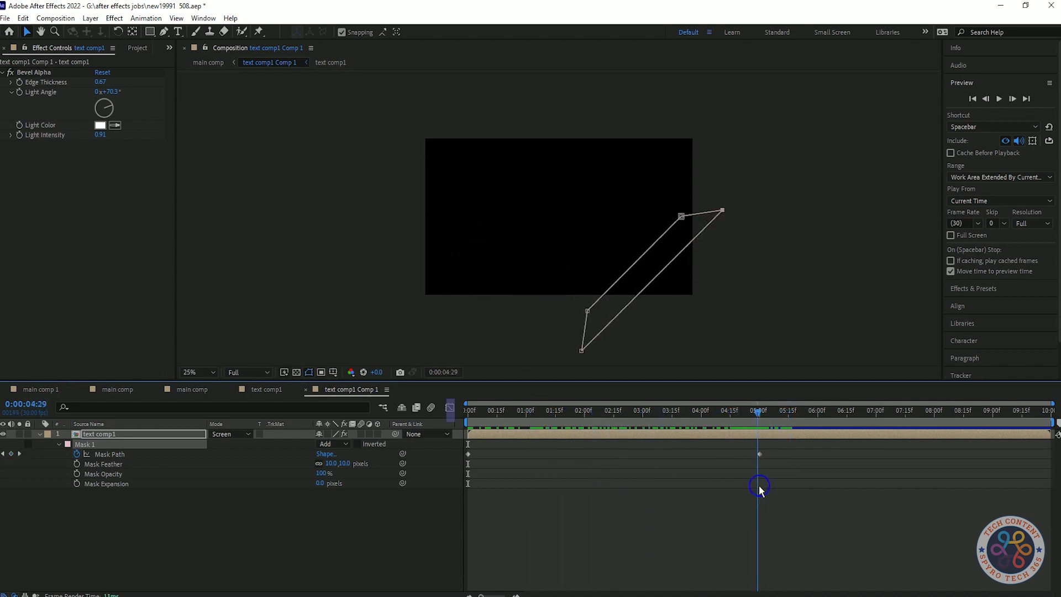
pyautogui.click(584, 351)
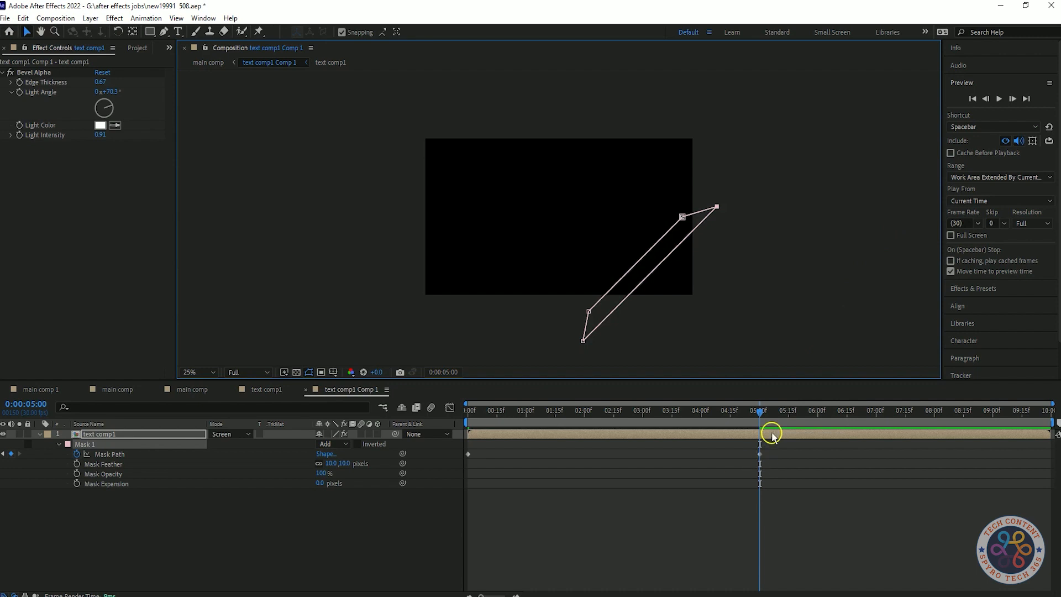
pyautogui.click(177, 391)
pyautogui.moveTo(758, 412); pyautogui.dragTo(294, 412)
pyautogui.press('space')
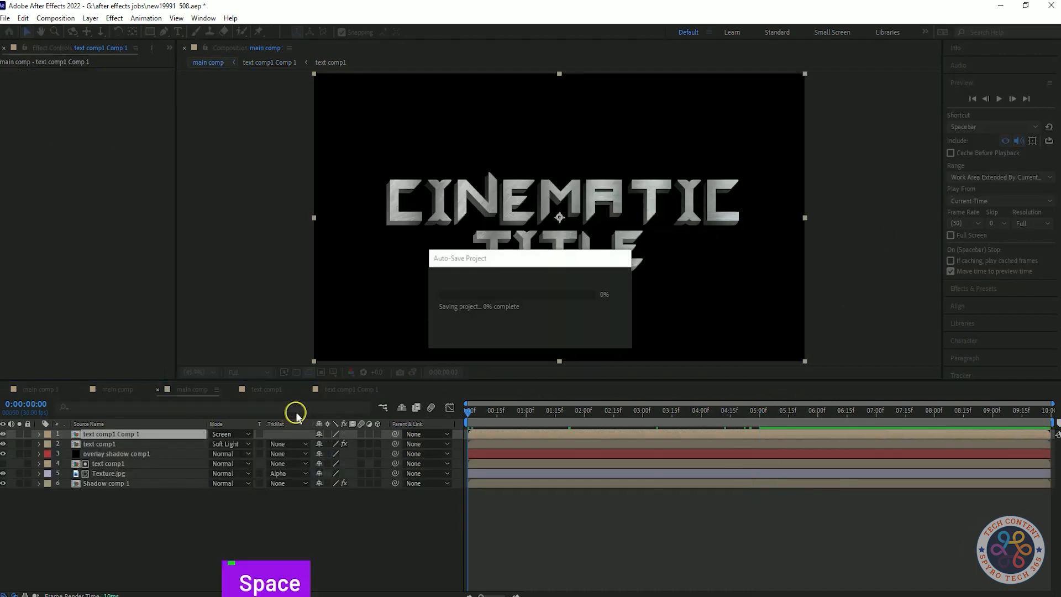
pyautogui.press('space')
pyautogui.moveTo(759, 414); pyautogui.dragTo(329, 469)
# Rename the text comp1 Comp 1 layer in main comp to shadow light and keep it selected
pyautogui.click(127, 519)
pyautogui.click(151, 434)
pyautogui.rightClick(151, 433)
pyautogui.click(207, 423)
pyautogui.write('show')
pyautogui.press('BackSpace')
pyautogui.press('BackSpace')
pyautogui.write('adow kig')
pyautogui.press('BackSpace')
pyautogui.press('BackSpace')
pyautogui.press('BackSpace')
pyautogui.write('light')
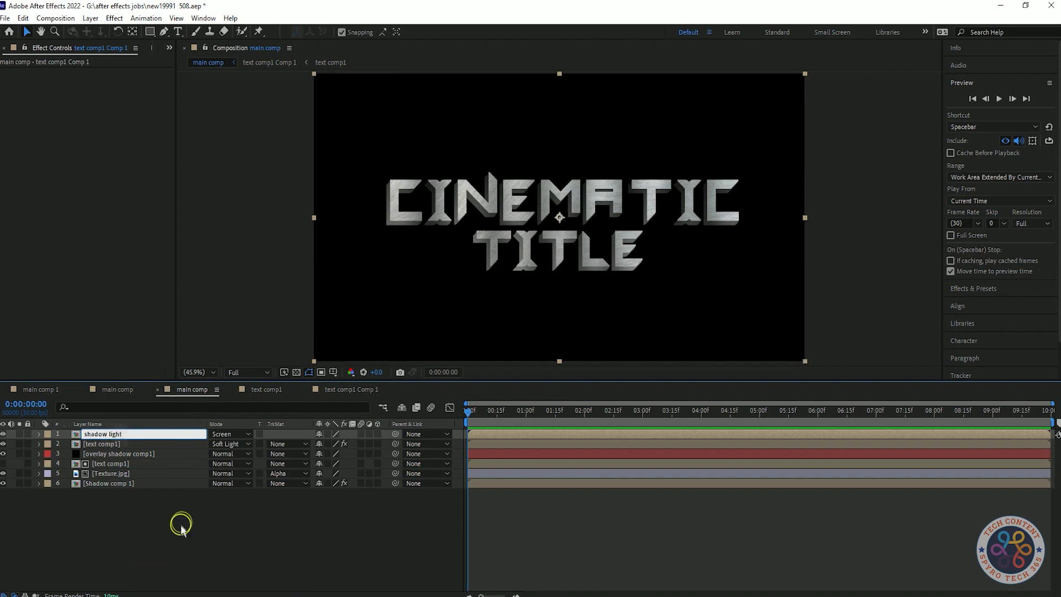
pyautogui.click(132, 435)
pyautogui.click(974, 288)
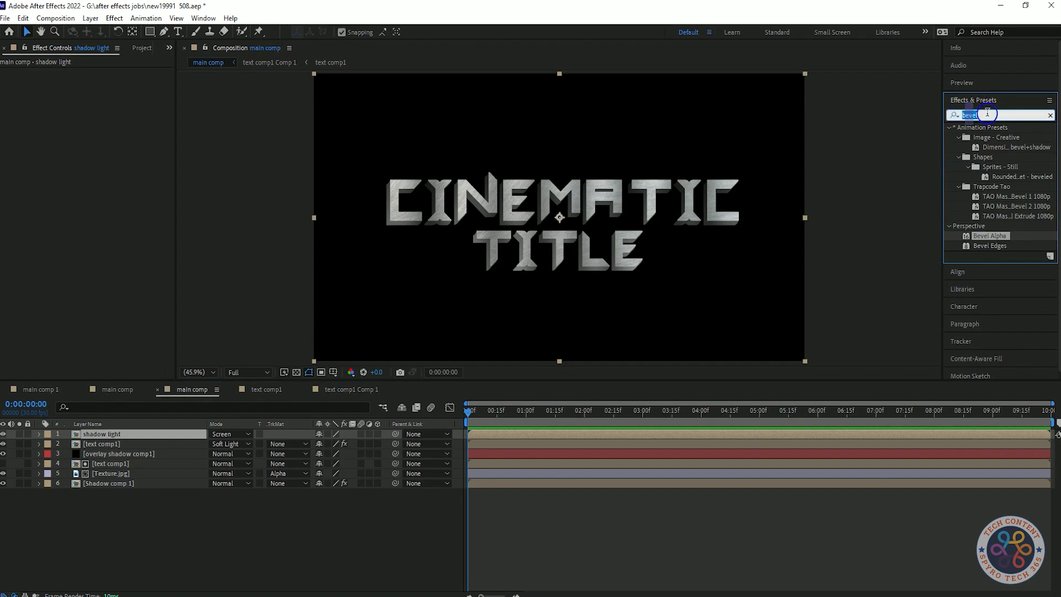
# Try Overlay, Hard Mix, Hard Light and Linear Light blending on the second layer, text comp1, and go back to Overlay
pyautogui.click(235, 444)
pyautogui.click(273, 312)
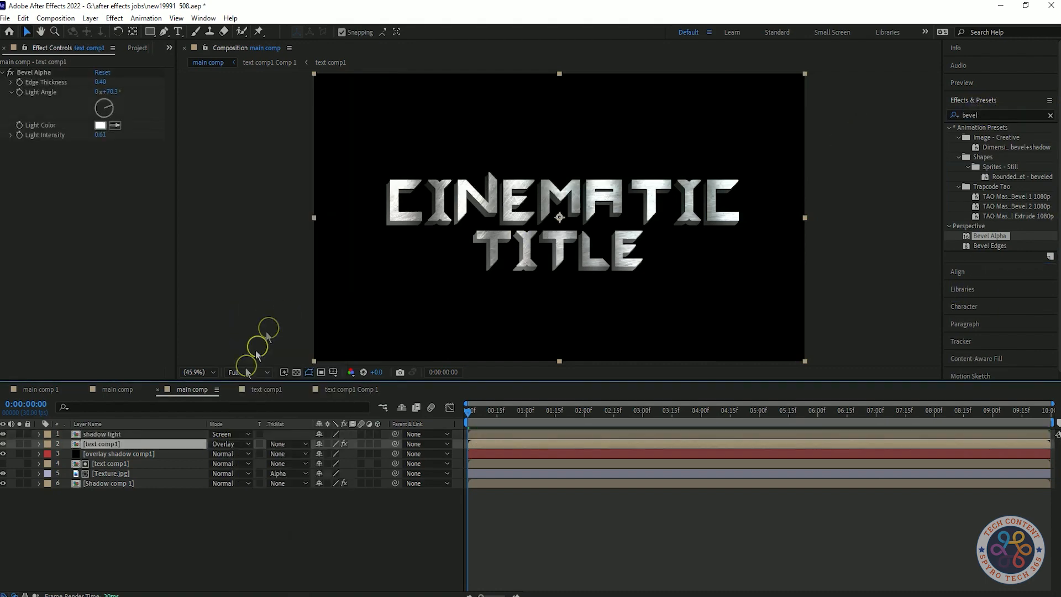
pyautogui.click(230, 444)
pyautogui.click(269, 386)
pyautogui.click(234, 443)
pyautogui.click(270, 335)
pyautogui.click(228, 444)
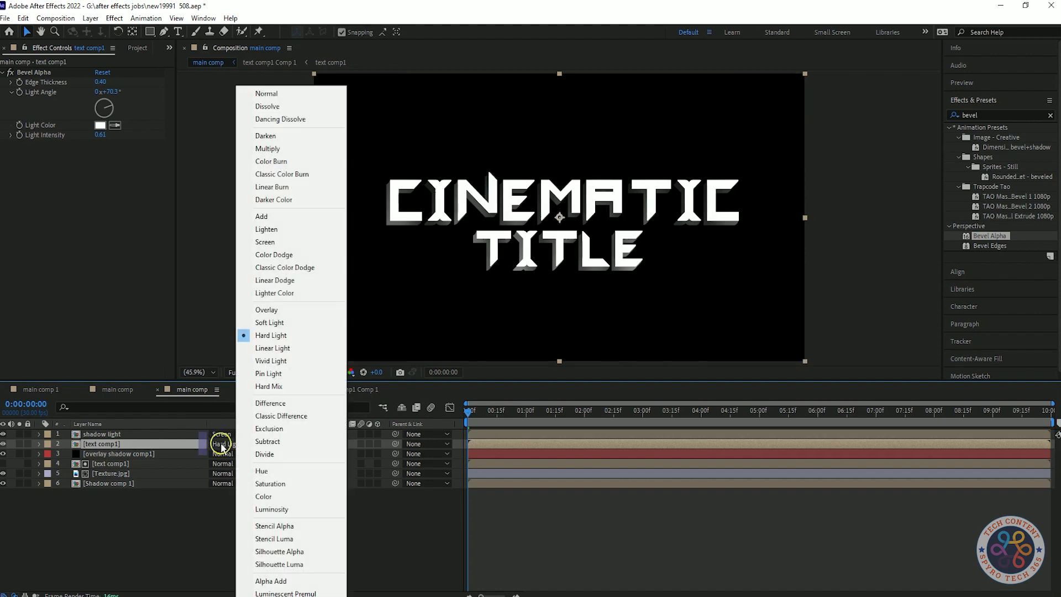
pyautogui.click(264, 348)
pyautogui.click(223, 444)
pyautogui.click(263, 311)
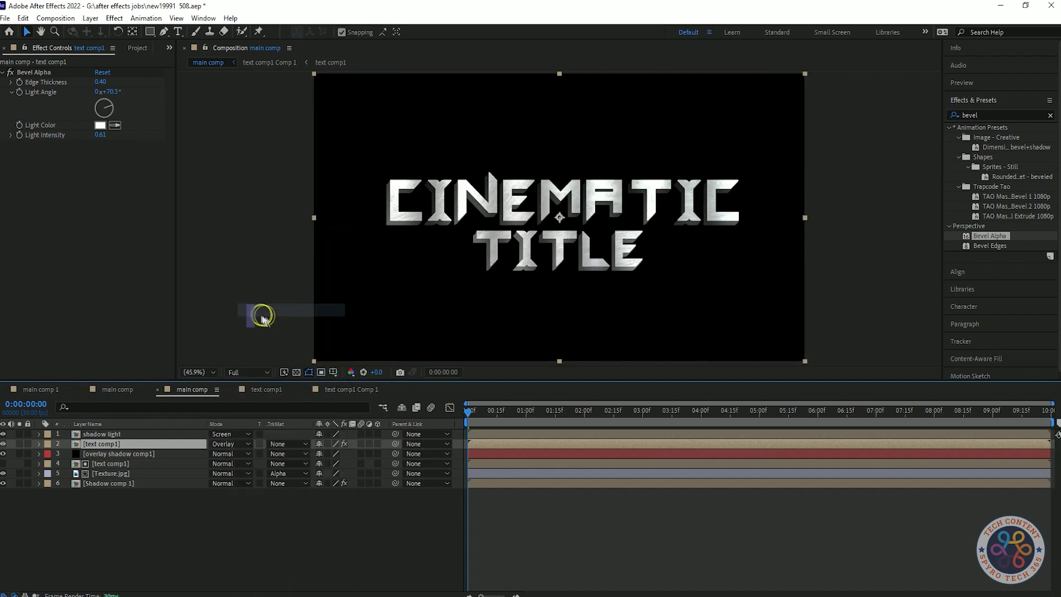
# Try Divide, Lighten and Screen blending on text comp1, return it to Soft Light and preview the title
pyautogui.click(232, 444)
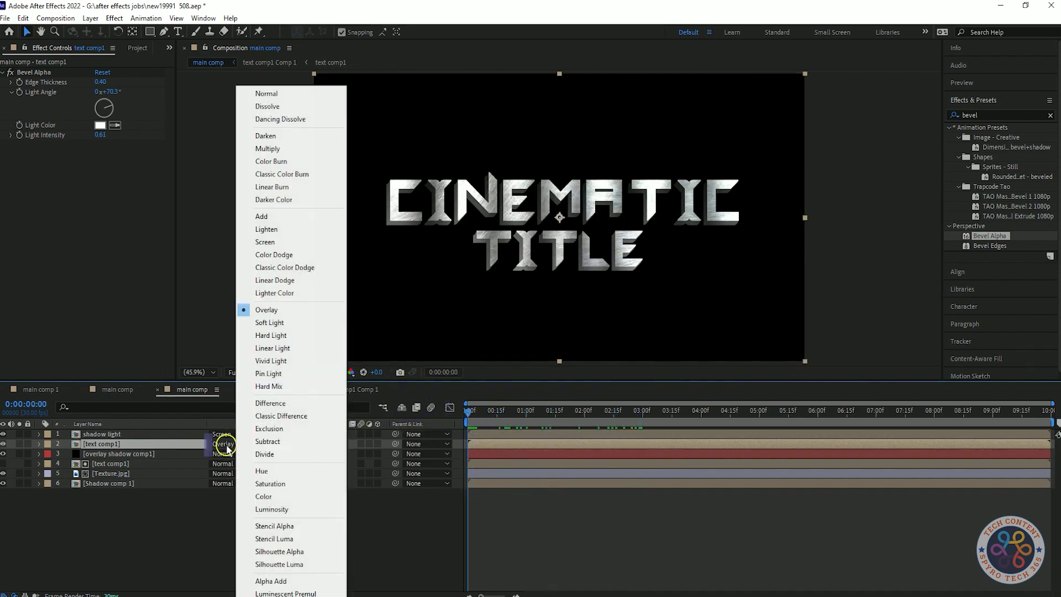
pyautogui.click(266, 450)
pyautogui.click(236, 444)
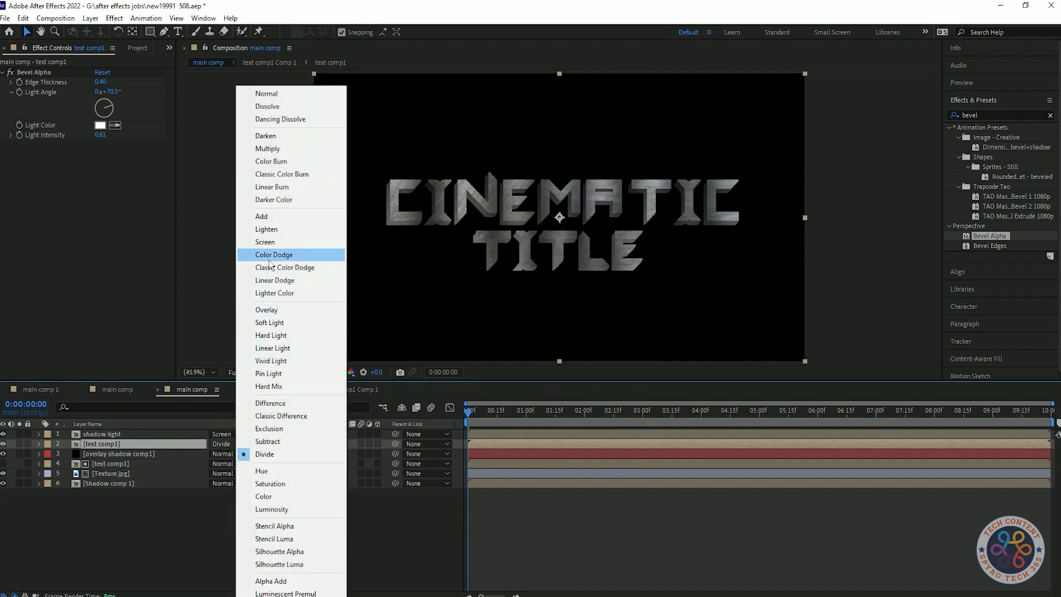
pyautogui.click(266, 228)
pyautogui.click(224, 443)
pyautogui.click(269, 241)
pyautogui.click(238, 443)
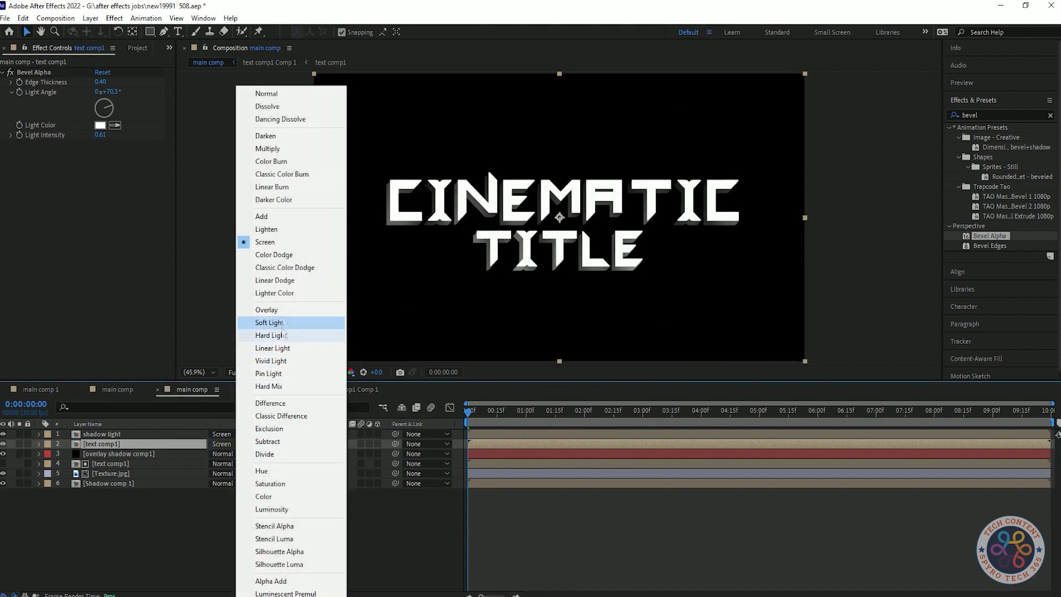
pyautogui.click(277, 323)
pyautogui.press('space')
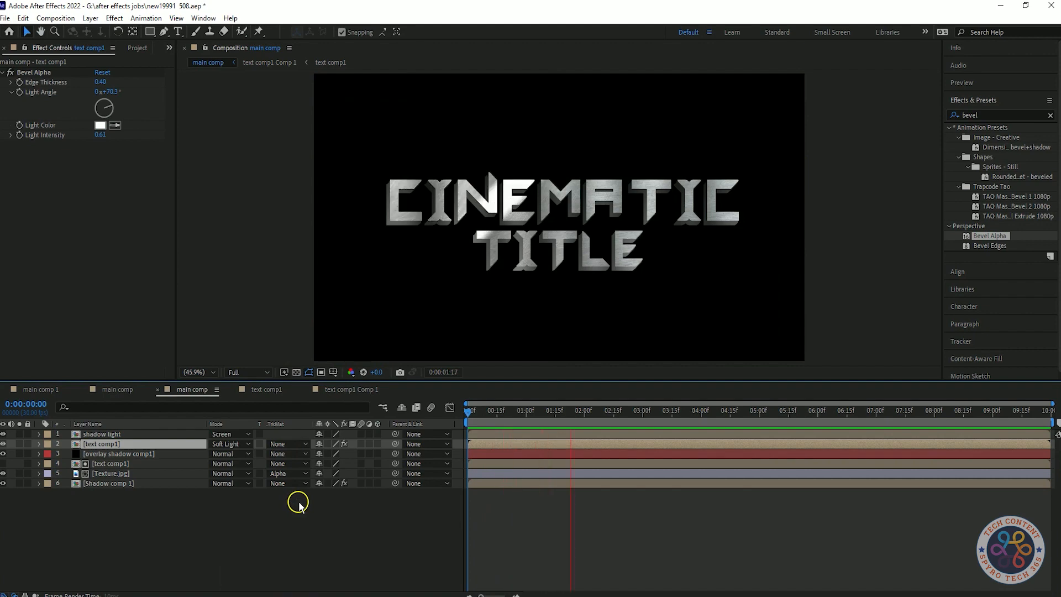
pyautogui.press('space')
# Apply the Stylize Glow effect to the shadow light layer and preview from the start of the composition
pyautogui.hotkey('ctrl', 'Up')
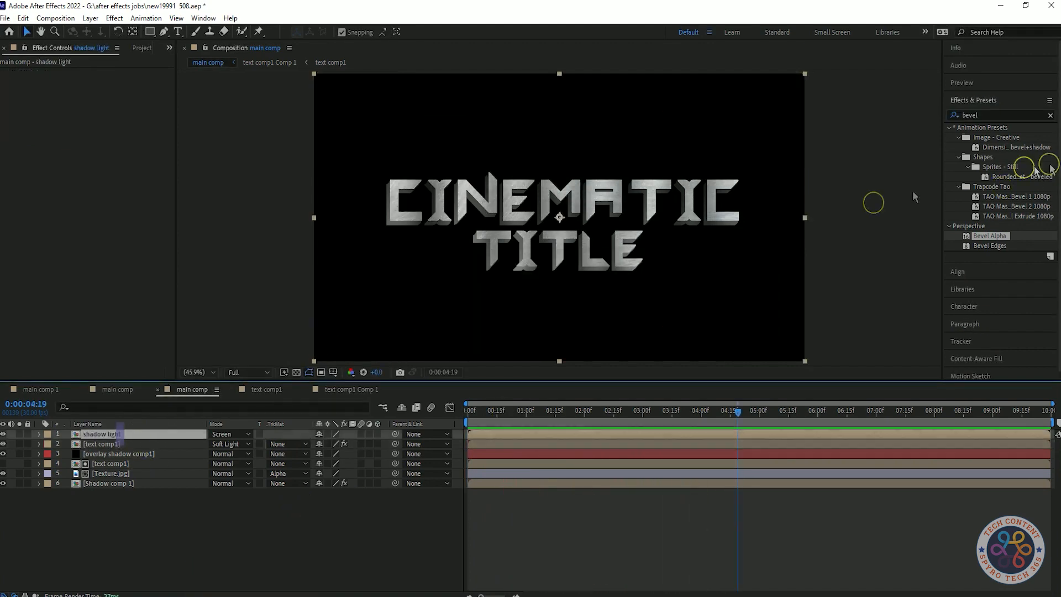
pyautogui.click(1008, 114)
pyautogui.write('glow')
pyautogui.moveTo(994, 205); pyautogui.dragTo(130, 434)
pyautogui.moveTo(659, 415); pyautogui.dragTo(443, 416)
pyautogui.press('space')
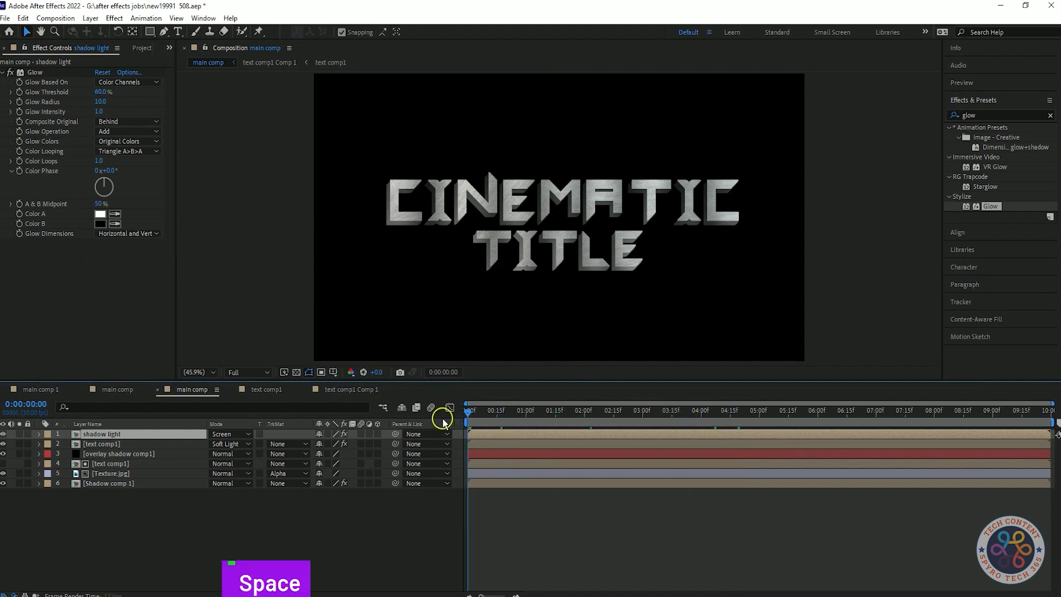
# Set the preview resolution to Third and play the glowing light sweep from the start
pyautogui.click(962, 82)
pyautogui.click(1031, 223)
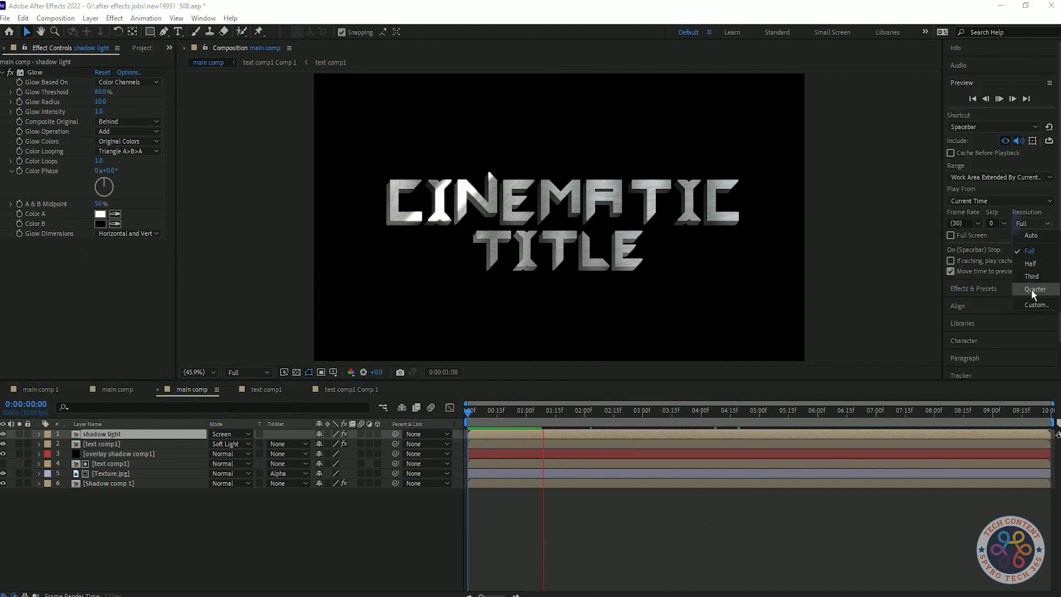
pyautogui.click(1034, 276)
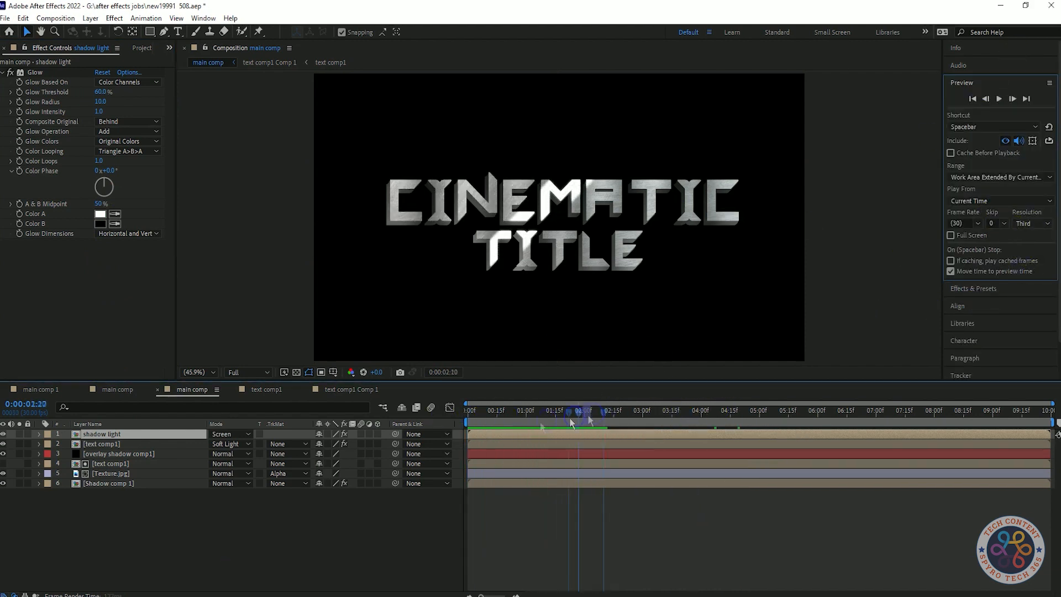
pyautogui.press('space')
pyautogui.press('space')
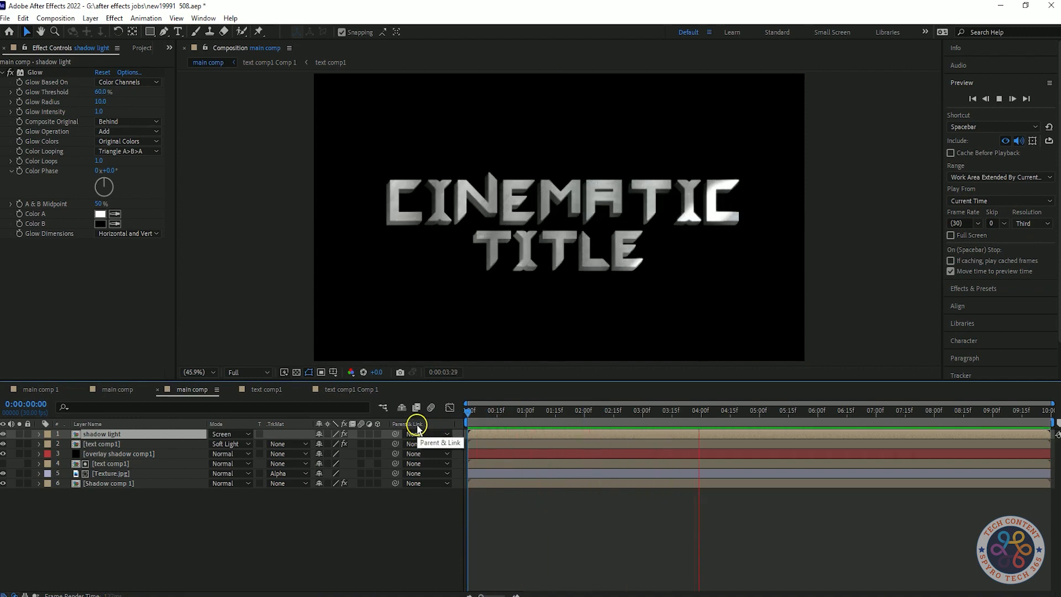
# Set Glow Intensity on the shadow light layer to 1.5, preview the light sweep and save the project
pyautogui.click(381, 370)
pyautogui.moveTo(100, 112); pyautogui.dragTo(108, 115)
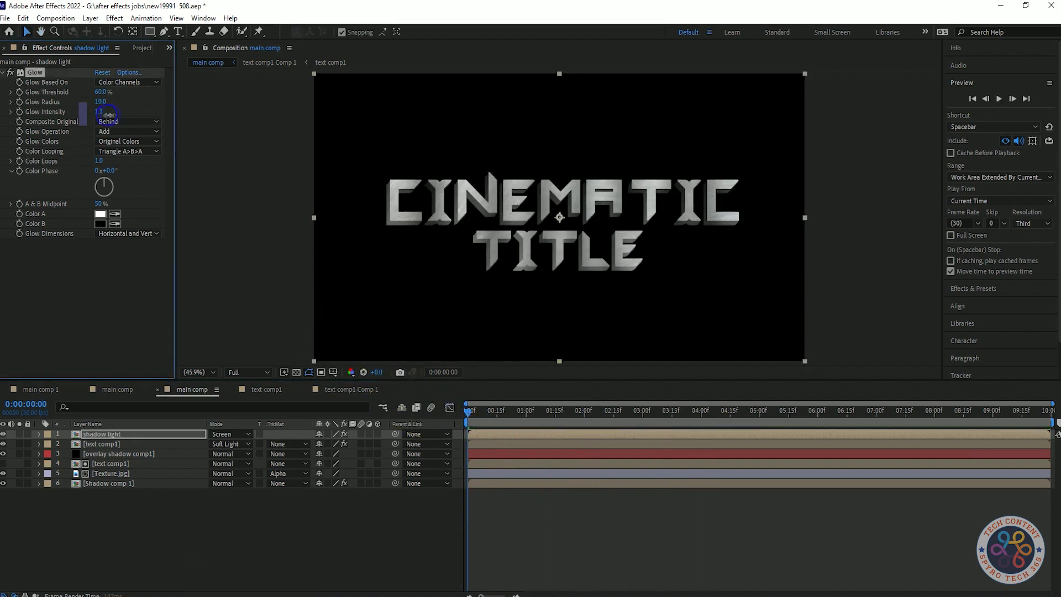
pyautogui.press('space')
pyautogui.press('space')
pyautogui.press('space')
pyautogui.press('space')
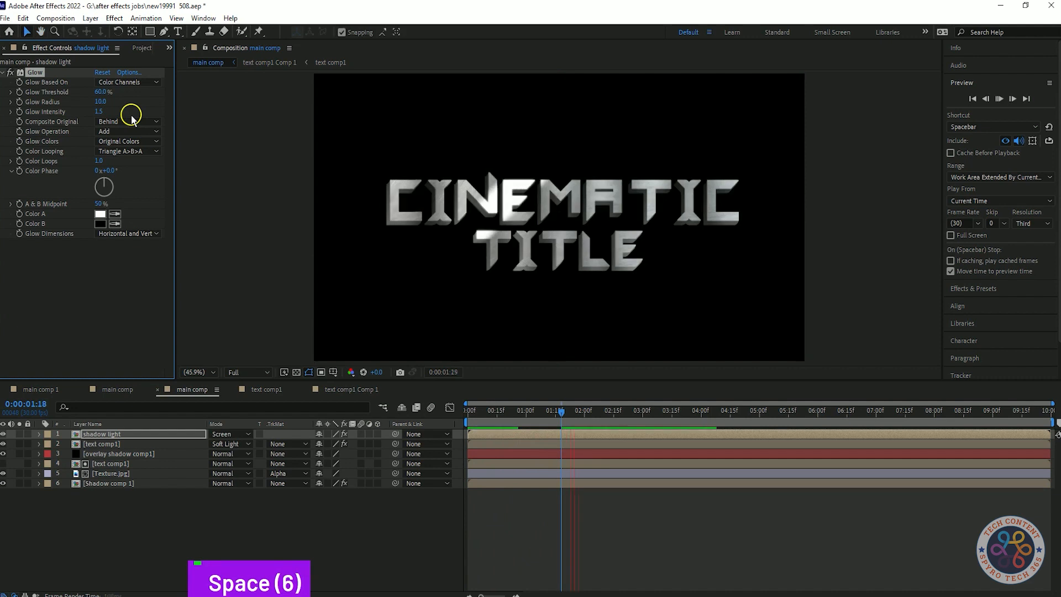
pyautogui.hotkey('ctrl', 's')
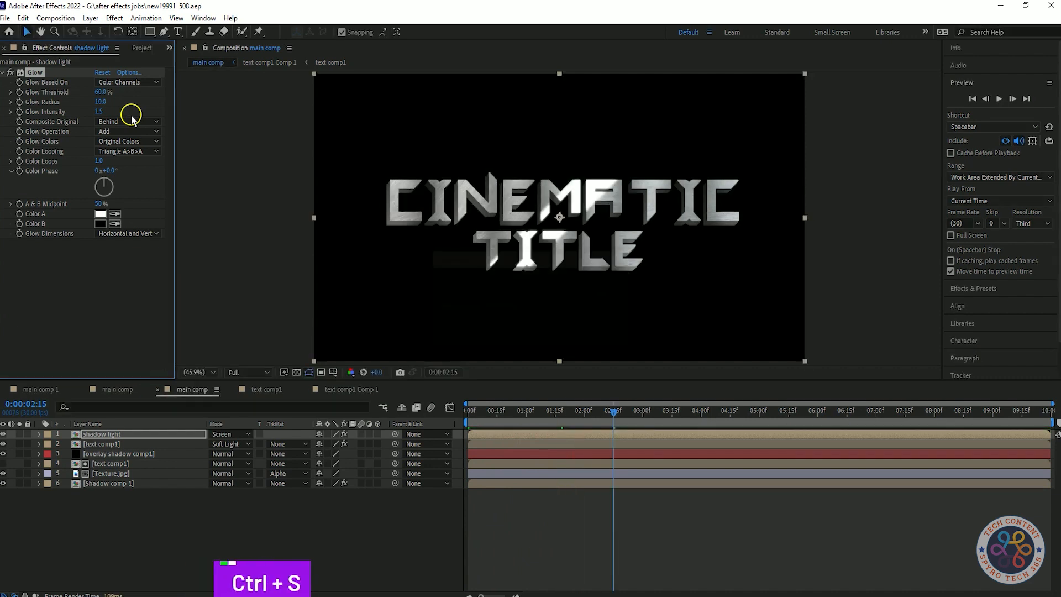
pyautogui.click(100, 213)
pyautogui.click(172, 210)
pyautogui.moveTo(149, 196); pyautogui.dragTo(150, 235)
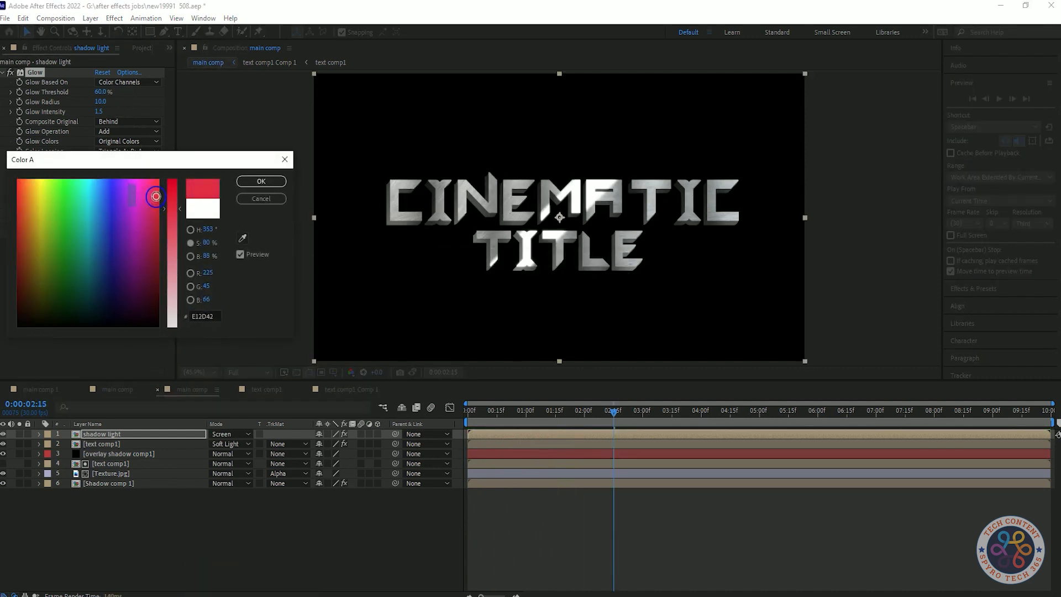
pyautogui.click(261, 198)
# Set Glow Colors to A & B Colors with a crimson Color A and scrub through the light sweep
pyautogui.click(120, 138)
pyautogui.click(111, 158)
pyautogui.click(100, 214)
pyautogui.click(168, 193)
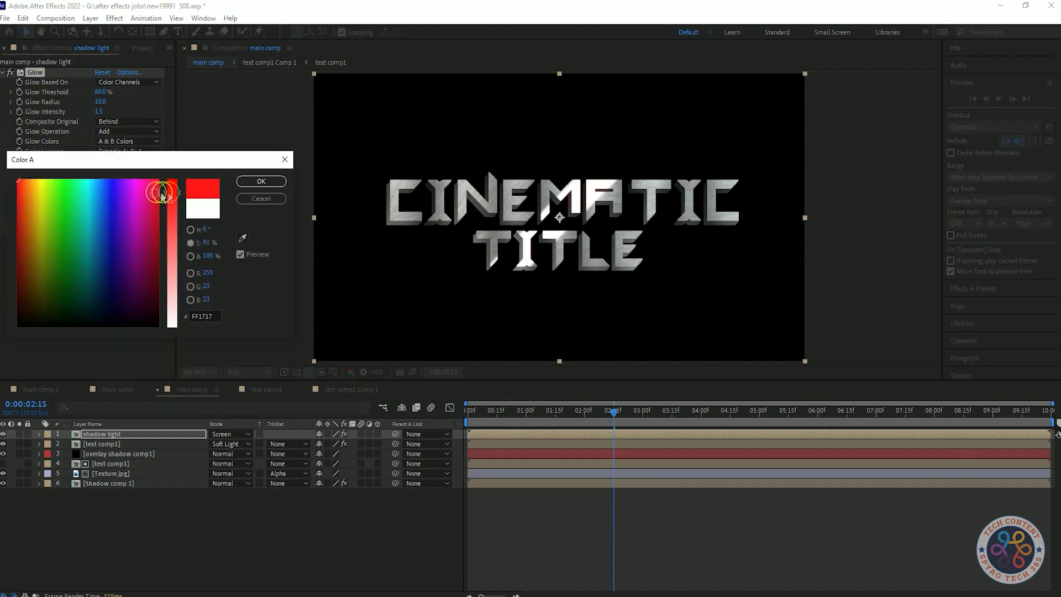
pyautogui.moveTo(163, 194); pyautogui.dragTo(132, 227)
pyautogui.click(191, 230)
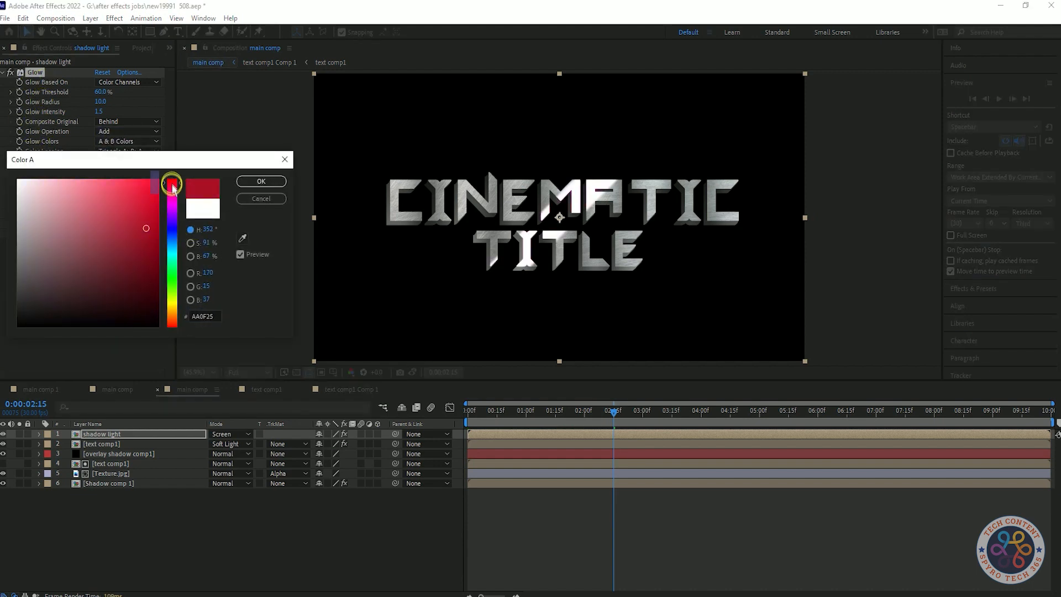
pyautogui.click(170, 251)
pyautogui.click(136, 217)
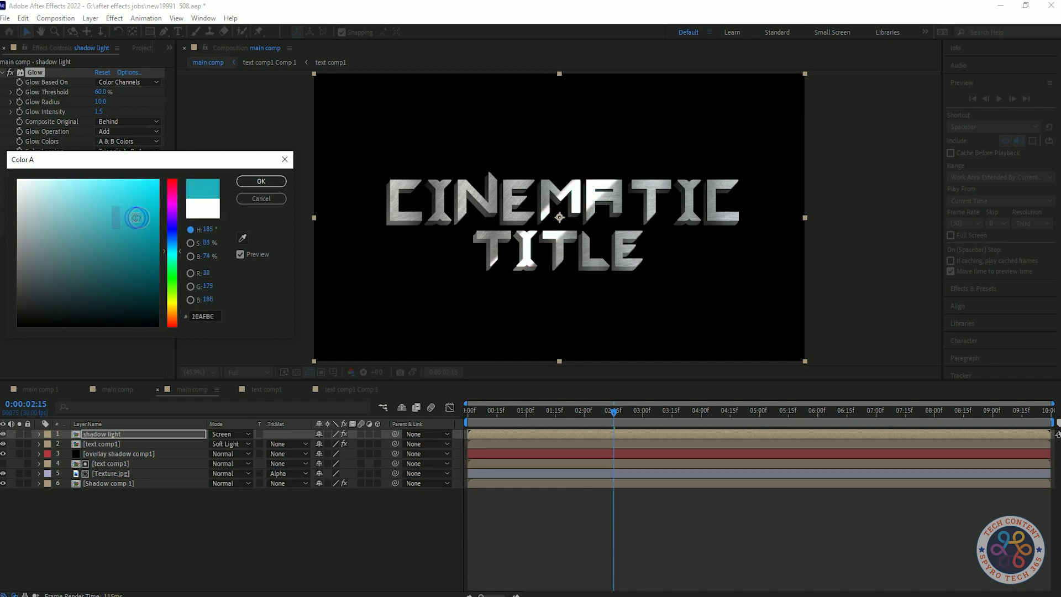
pyautogui.moveTo(173, 233); pyautogui.dragTo(162, 191)
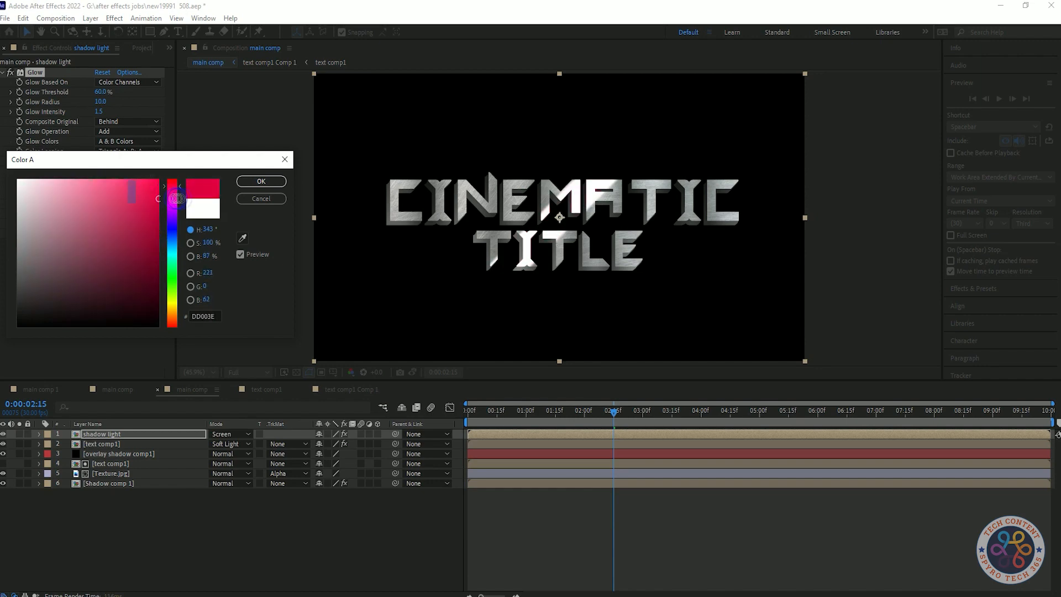
pyautogui.click(261, 181)
pyautogui.moveTo(635, 412); pyautogui.dragTo(568, 430)
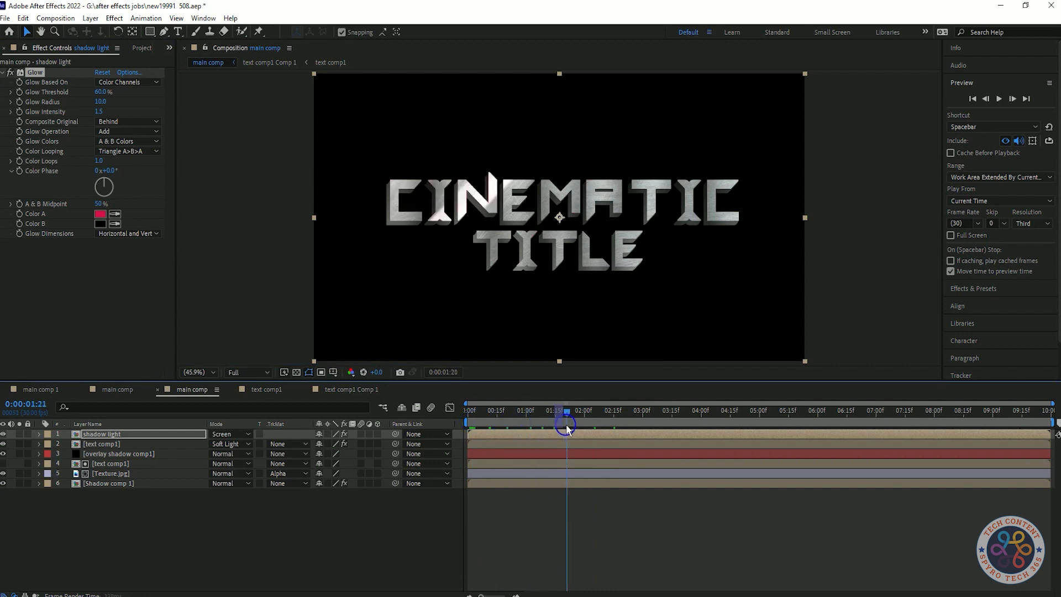
# Set the glow's Color A to light blue and Glow Radius to 18.0, preview the sweep and save the project
pyautogui.click(100, 213)
pyautogui.click(172, 243)
pyautogui.click(148, 199)
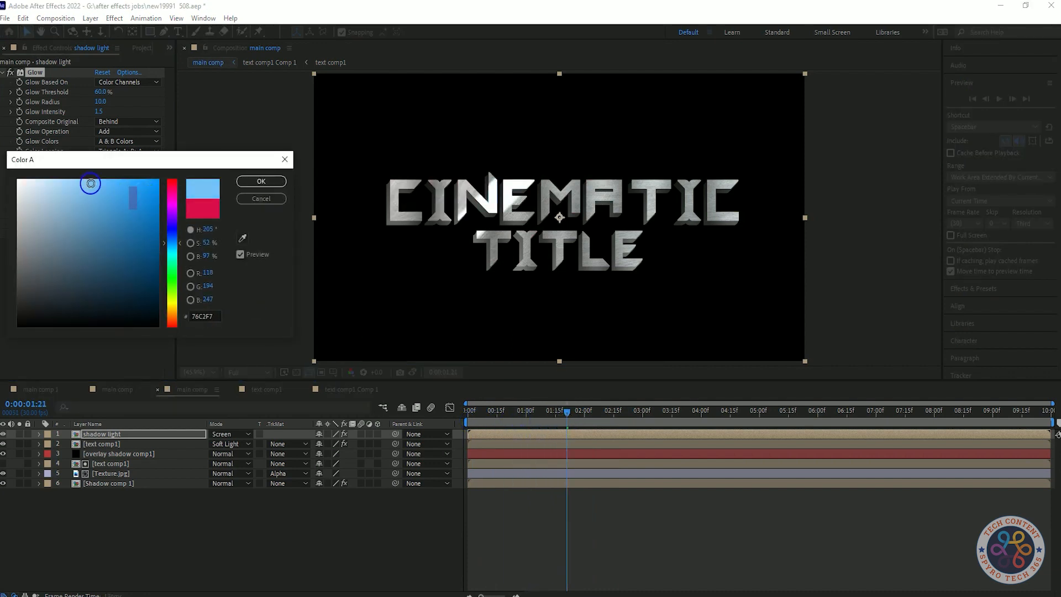
pyautogui.click(284, 182)
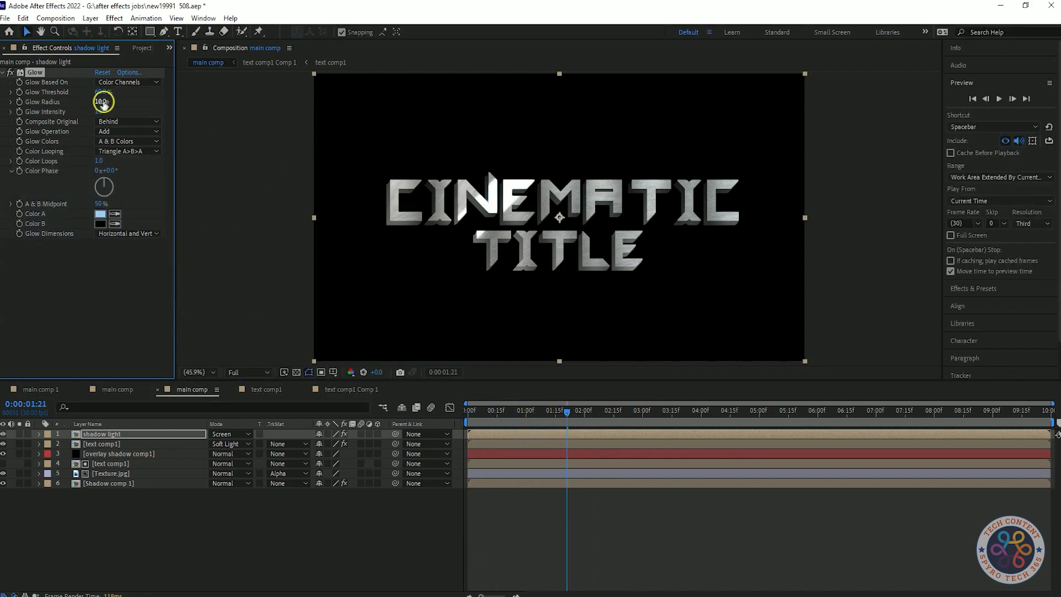
pyautogui.press('space')
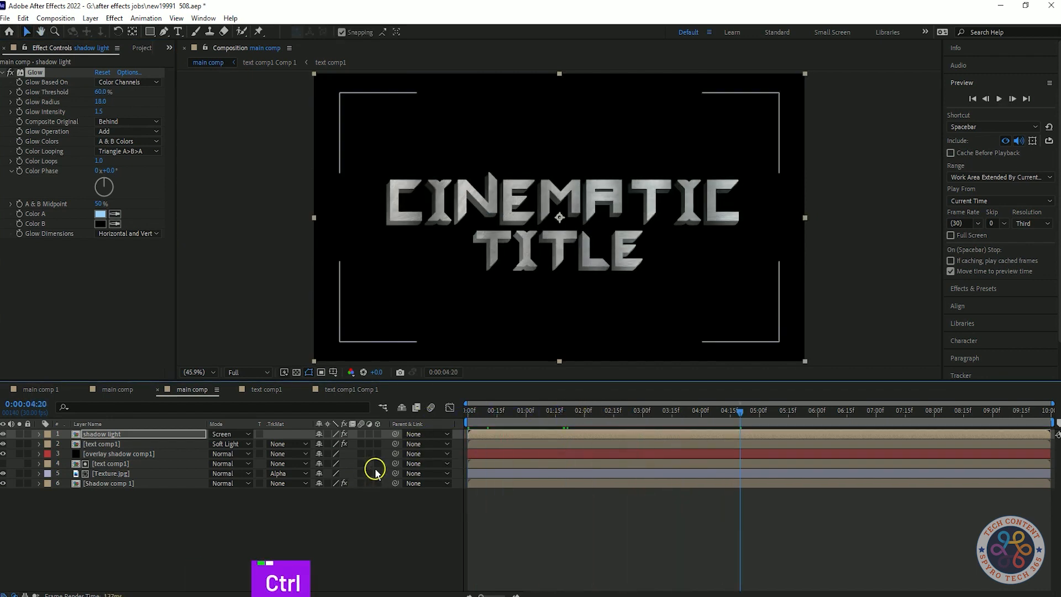
pyautogui.hotkey('ctrl', 's')
# Add a new adjustment layer at the top of the main comp layer stack
pyautogui.rightClick(232, 542)
pyautogui.moveTo(298, 402)
pyautogui.click(434, 496)
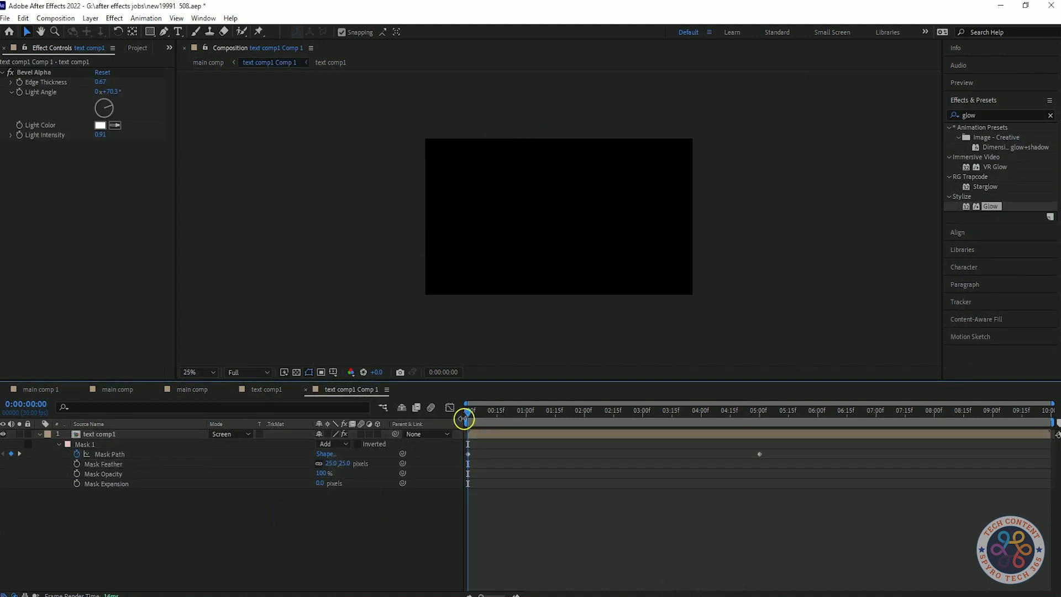
# Play the masked light sweep in text comp1 Comp 1 and return to the first mask keyframe
pyautogui.press('space')
pyautogui.press('space')
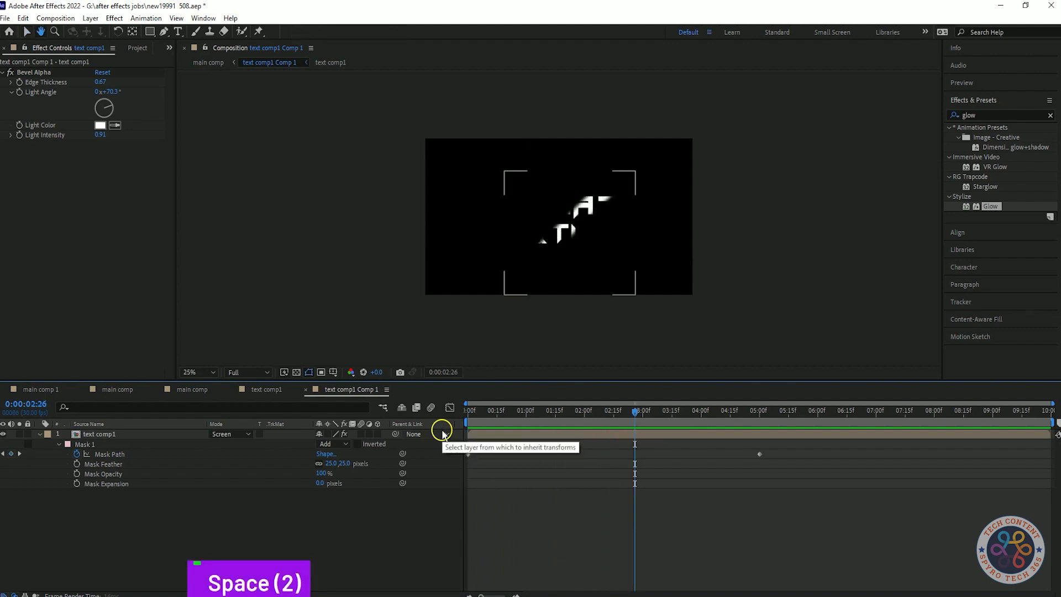
pyautogui.moveTo(206, 500); pyautogui.dragTo(276, 453)
pyautogui.hotkey('ctrl', 'z')
pyautogui.moveTo(635, 416); pyautogui.dragTo(469, 411)
# Try to move the lower-left corner point of Mask 1 independently of the whole mask at the first keyframe
pyautogui.hotkey('ctrl', 'z')
pyautogui.hotkey('ctrl', 'z')
pyautogui.doubleClick(406, 235)
pyautogui.hotkey('ctrl', 'z')
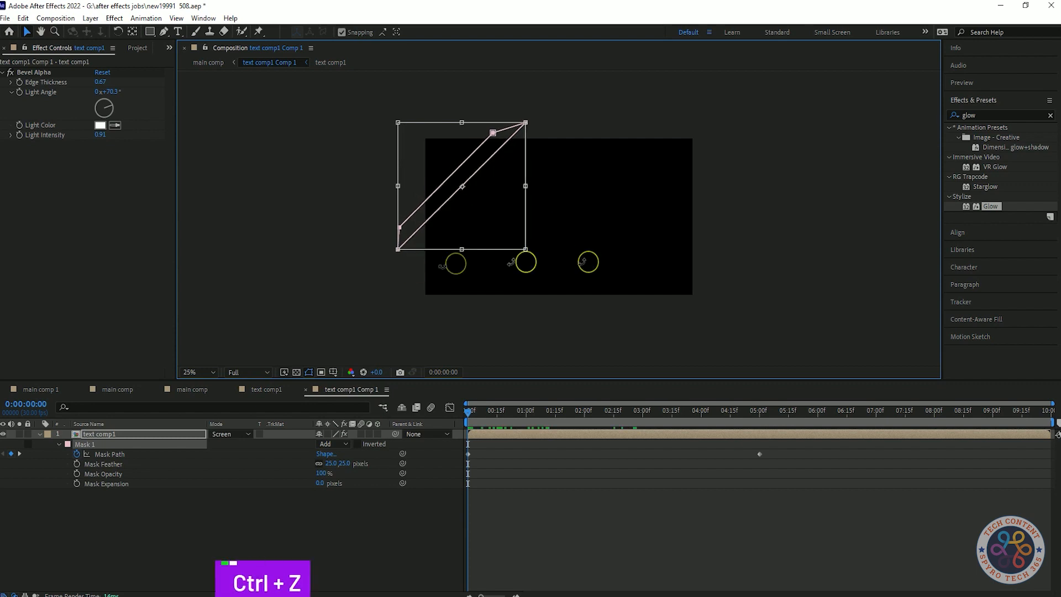
pyautogui.scroll(4, 407, 256)
pyautogui.click(27, 32)
pyautogui.doubleClick(460, 176)
pyautogui.moveTo(360, 215); pyautogui.dragTo(374, 213)
pyautogui.hotkey('ctrl', 'z')
pyautogui.doubleClick(359, 217)
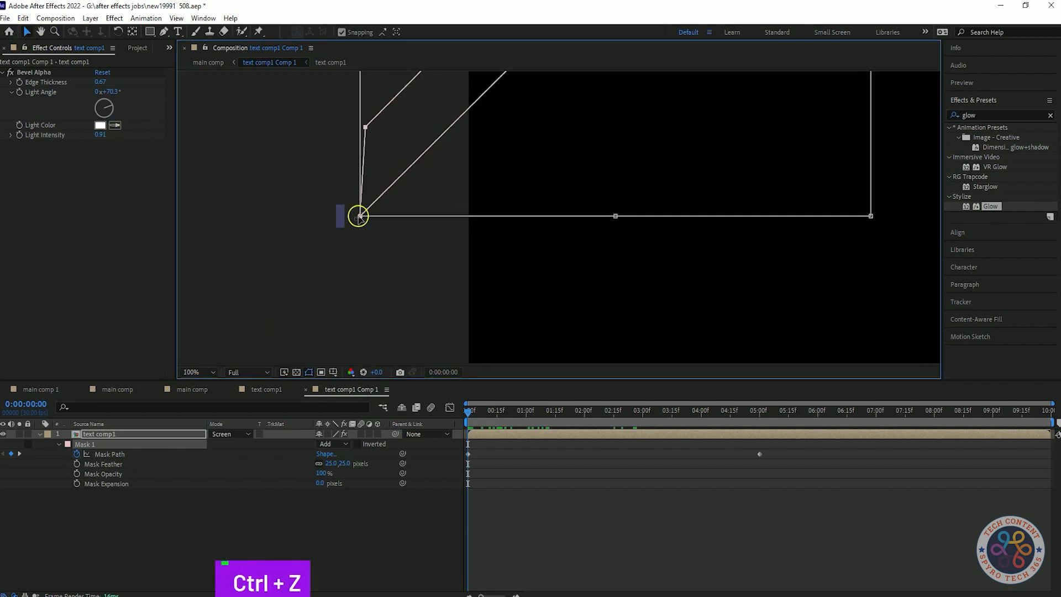
pyautogui.press(',')
pyautogui.hotkey('ctrl', 'z')
pyautogui.click(461, 216)
pyautogui.hotkey('ctrl', 'z')
pyautogui.moveTo(459, 215); pyautogui.dragTo(469, 208)
pyautogui.hotkey('ctrl', 'z')
pyautogui.doubleClick(460, 216)
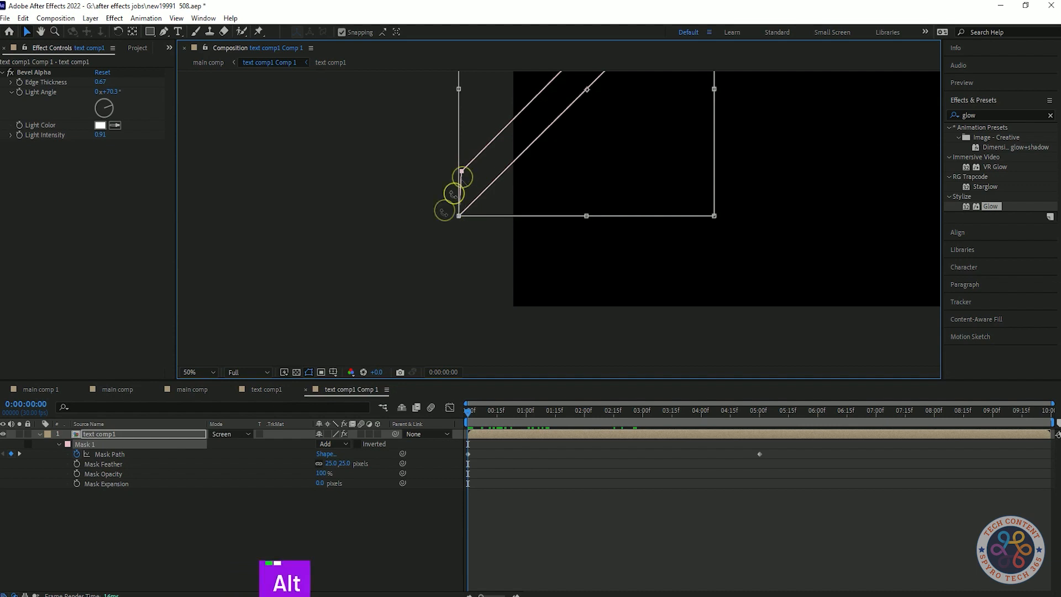
# Try to move the two upper corner points of Mask 1 with the Selection tool
pyautogui.scroll(-3, 452, 204)
pyautogui.scroll(4, 490, 177)
pyautogui.doubleClick(483, 178)
pyautogui.moveTo(483, 177); pyautogui.dragTo(487, 183)
pyautogui.hotkey('ctrl', 'z')
pyautogui.moveTo(613, 136); pyautogui.dragTo(603, 135)
pyautogui.hotkey('ctrl', 'z')
# Try to adjust the upper-right corner point of Mask 1 with the Pen tool and undo the changes
pyautogui.click(165, 32)
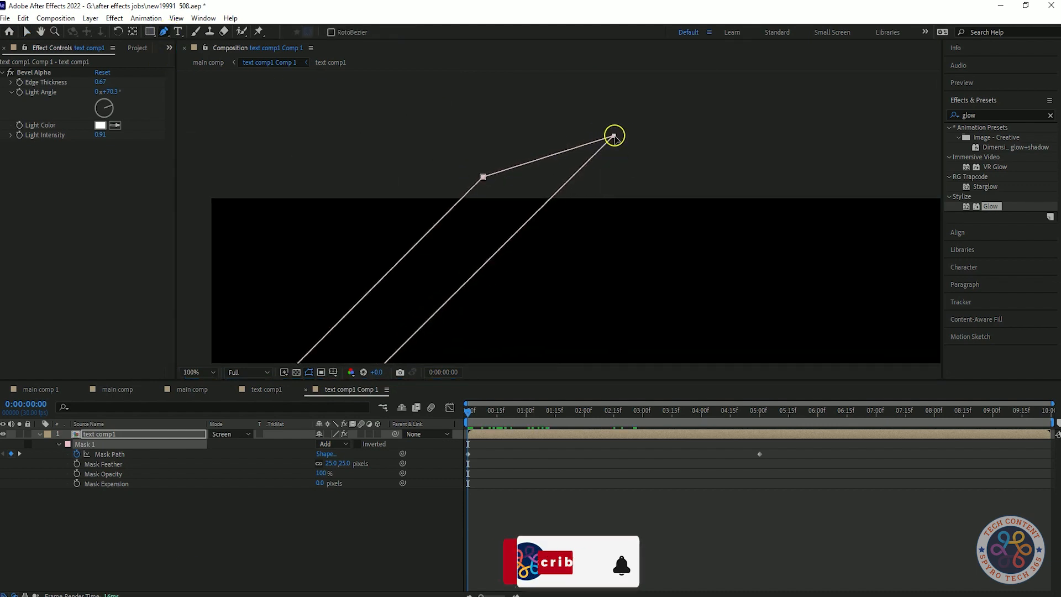
pyautogui.keyDown('ctrl'); pyautogui.click(612, 136); pyautogui.keyUp('ctrl')
pyautogui.click(629, 333)
pyautogui.hotkey('ctrl', 'z')
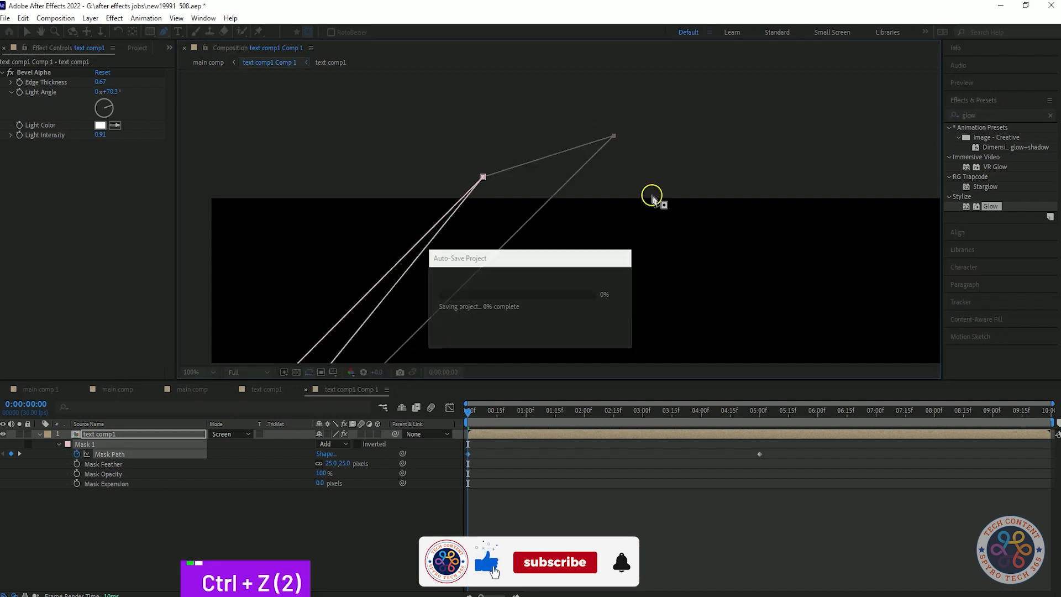
pyautogui.moveTo(614, 135); pyautogui.dragTo(607, 135)
pyautogui.hotkey('ctrl', 'z')
pyautogui.keyDown('alt'); pyautogui.click(612, 135); pyautogui.keyUp('alt')
pyautogui.hotkey('ctrl', 'z')
pyautogui.hotkey('ctrl', 'z')
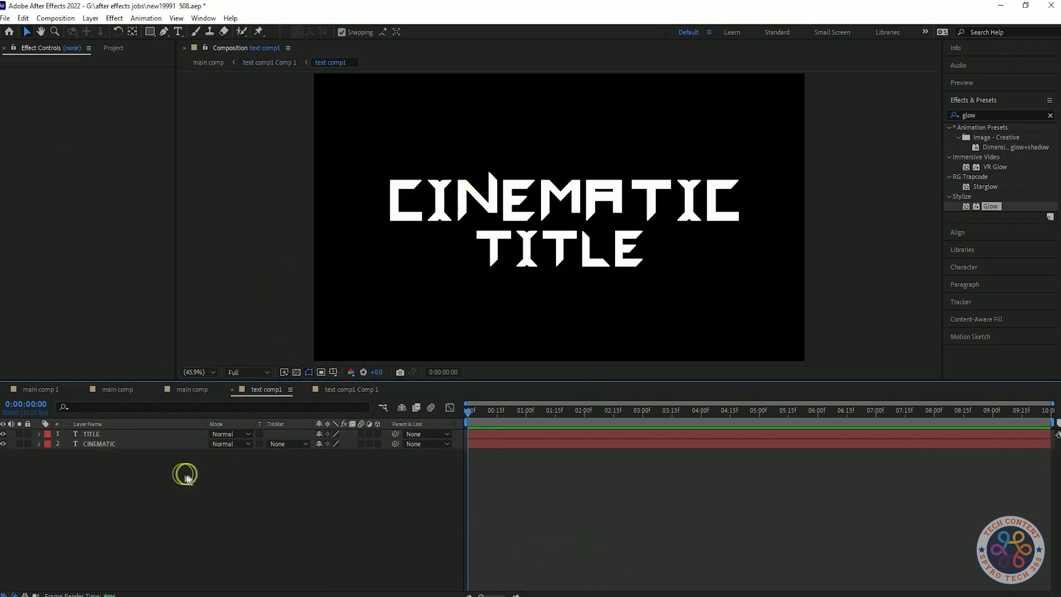
# Narrow Mask 1 at the first keyframe in text comp1 Comp 1 by moving its right-edge corner points inward
pyautogui.click(352, 390)
pyautogui.moveTo(483, 176); pyautogui.dragTo(492, 179)
pyautogui.hotkey('ctrl', 'z')
pyautogui.moveTo(613, 135); pyautogui.dragTo(560, 139)
pyautogui.scroll(-4, 594, 140)
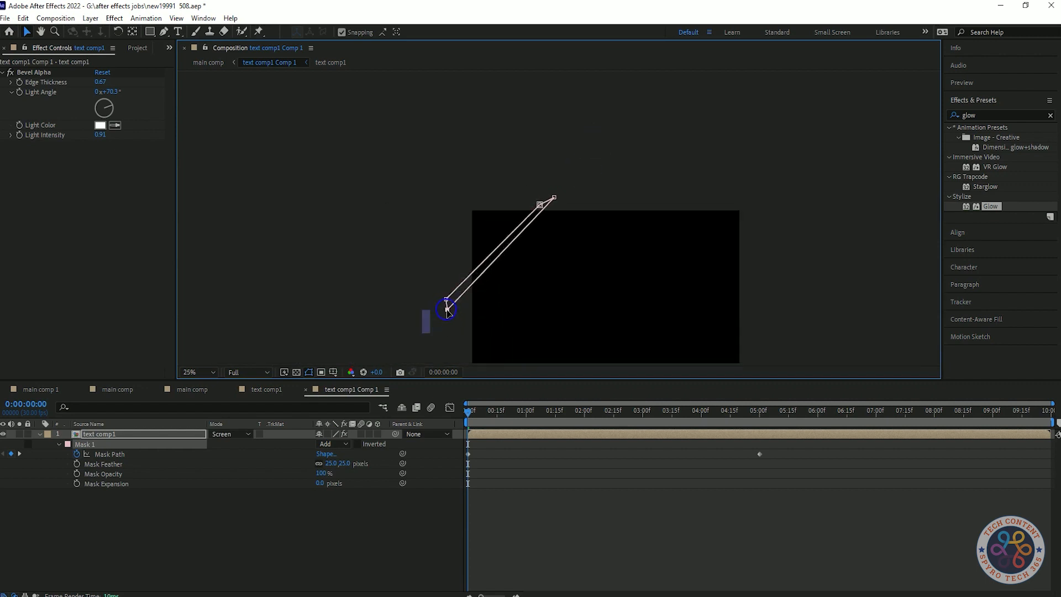
pyautogui.scroll(-1, 567, 228)
pyautogui.scroll(1, 663, 308)
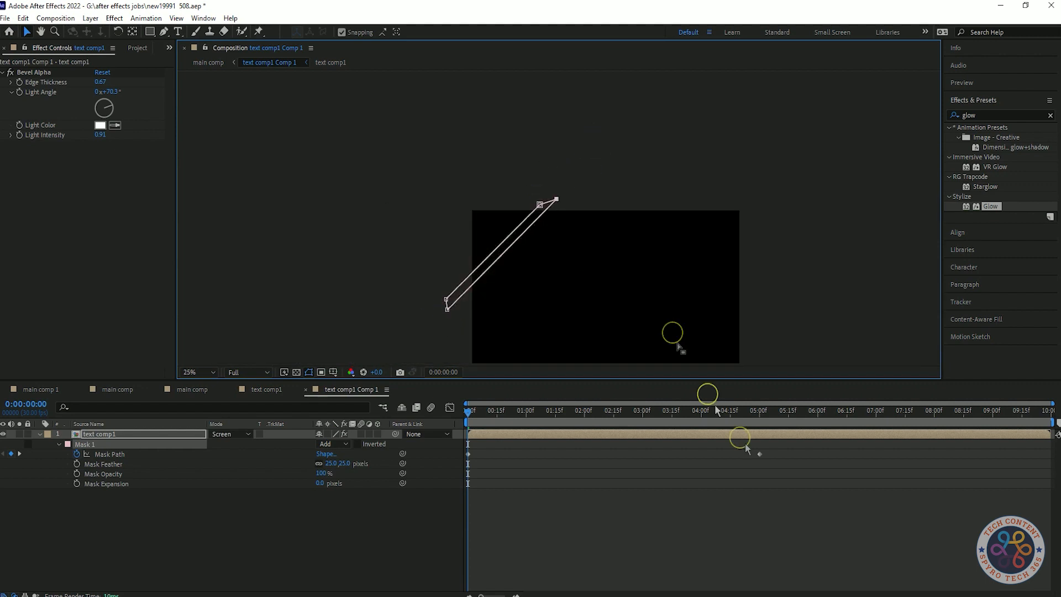
# Narrow Mask 1 at the 0:00:05:00 keyframe by moving its right-edge corner points closer to the opposite edge
pyautogui.moveTo(472, 413); pyautogui.dragTo(760, 461)
pyautogui.scroll(-2, 635, 282)
pyautogui.scroll(2, 636, 282)
pyautogui.scroll(-1, 680, 320)
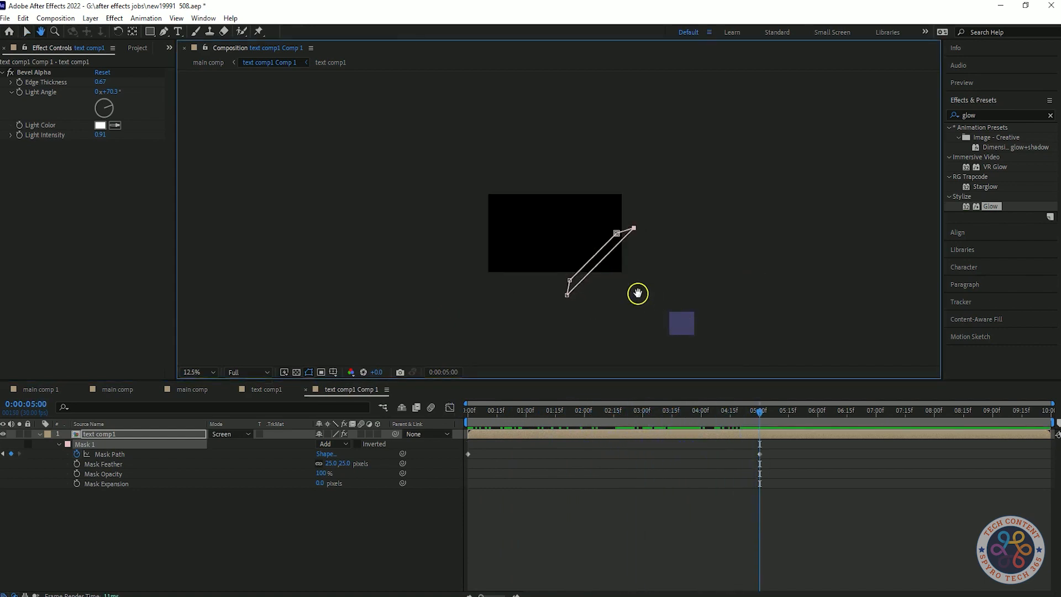
pyautogui.scroll(2, 641, 293)
pyautogui.scroll(-1, 704, 244)
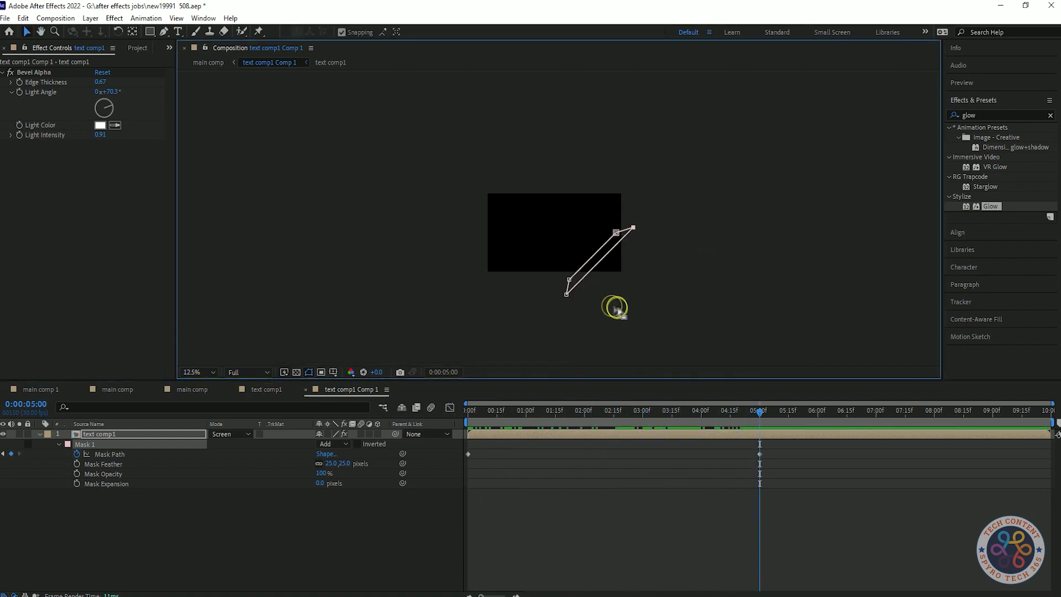
pyautogui.scroll(2, 616, 308)
pyautogui.scroll(-1, 619, 310)
pyautogui.moveTo(409, 251); pyautogui.dragTo(415, 212)
pyautogui.scroll(-2, 437, 244)
pyautogui.scroll(1, 615, 149)
pyautogui.moveTo(620, 101); pyautogui.dragTo(614, 99)
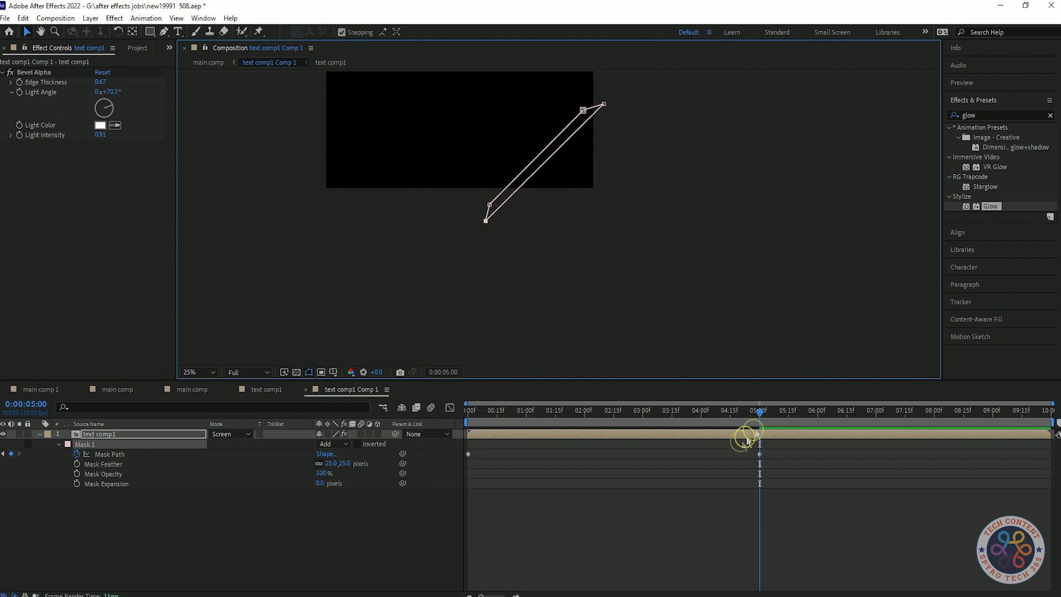
# Preview the narrowed sweep, set Mask Feather to 38.0 pixels and return to the start of the composition
pyautogui.click(575, 494)
pyautogui.press('space')
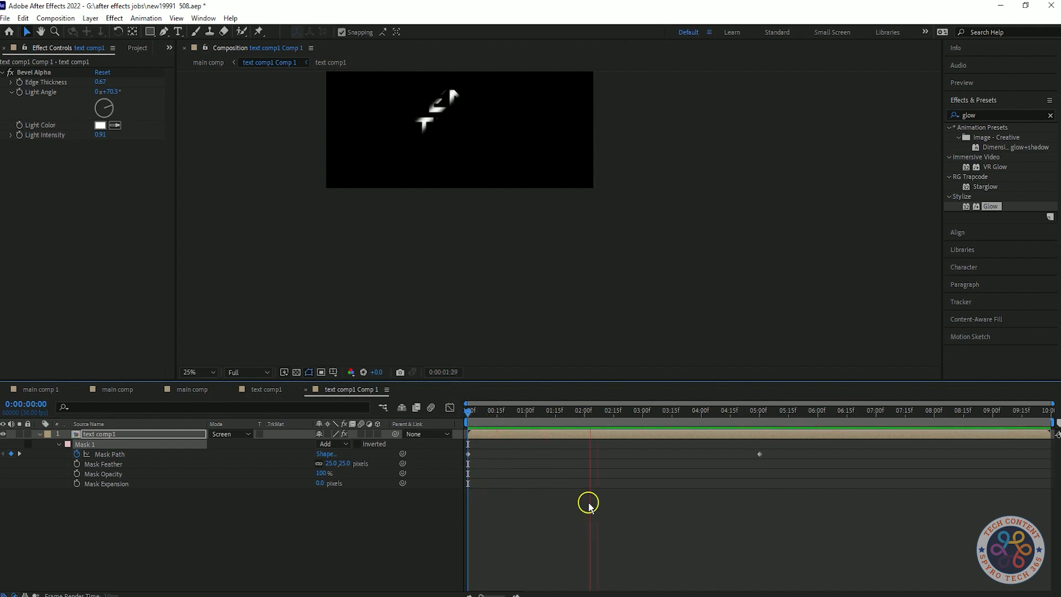
pyautogui.press('space')
pyautogui.moveTo(331, 464); pyautogui.dragTo(340, 465)
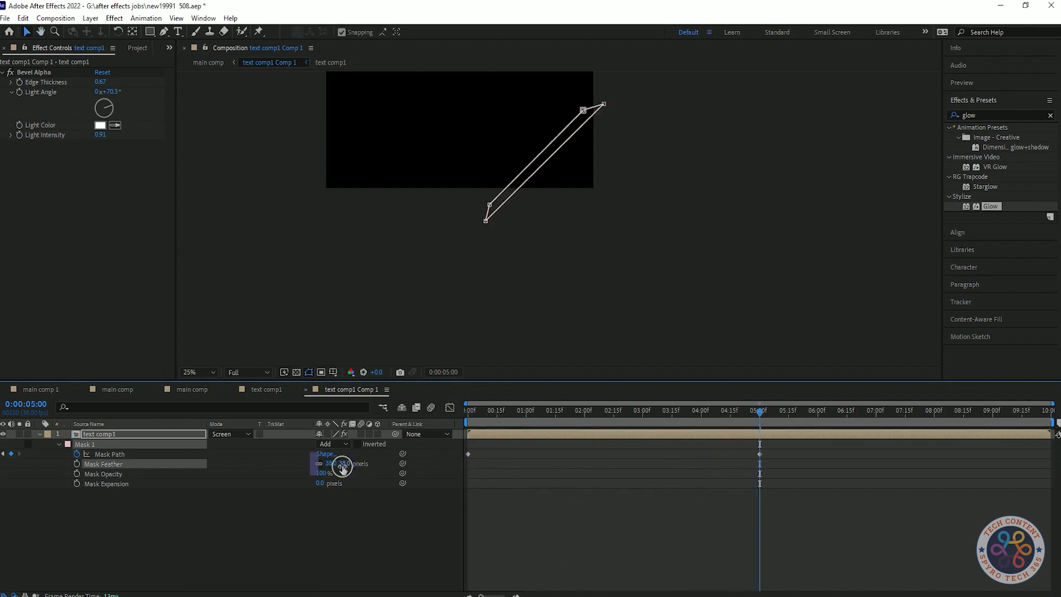
pyautogui.moveTo(764, 412); pyautogui.dragTo(467, 413)
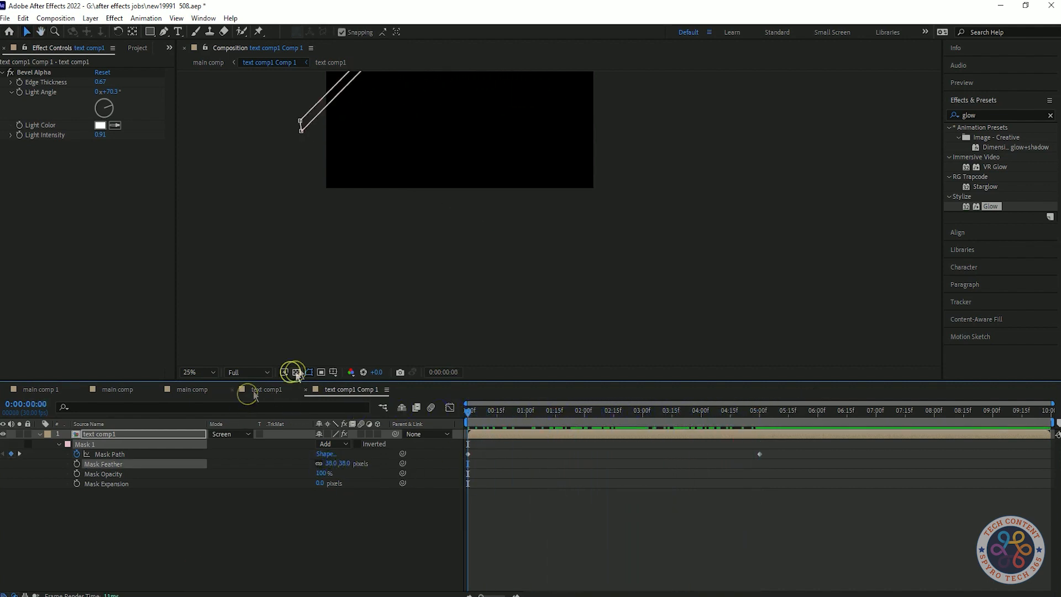
# Switch to main comp and preview the narrower light sweep across the title
pyautogui.click(188, 389)
pyautogui.press('space')
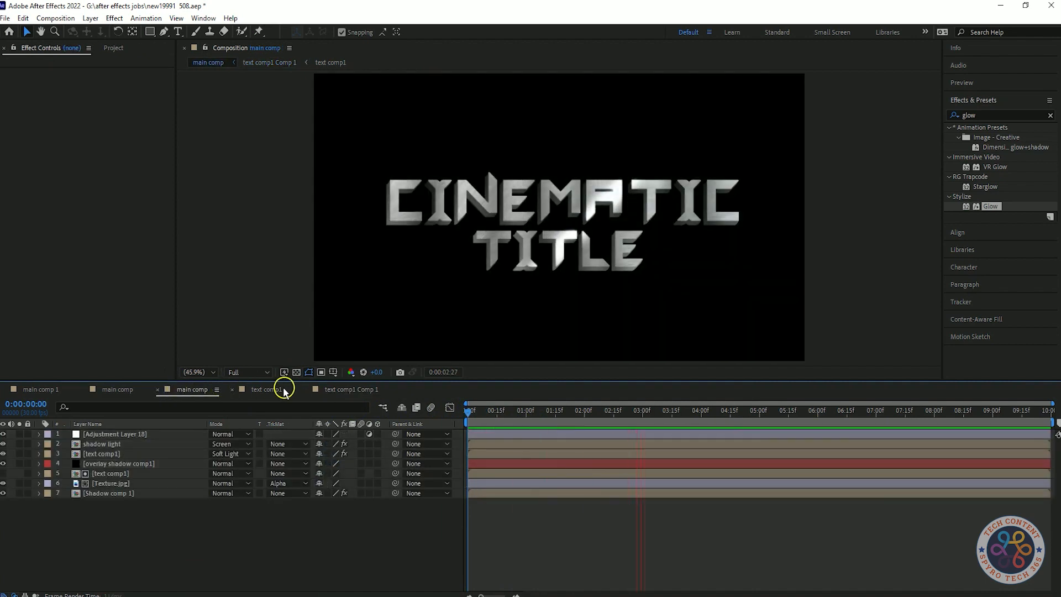
pyautogui.press('space')
pyautogui.click(391, 434)
pyautogui.press('space')
pyautogui.press('space')
# Apply the Color Correction Curves effect to Adjustment Layer 18
pyautogui.click(996, 114)
pyautogui.write('curv')
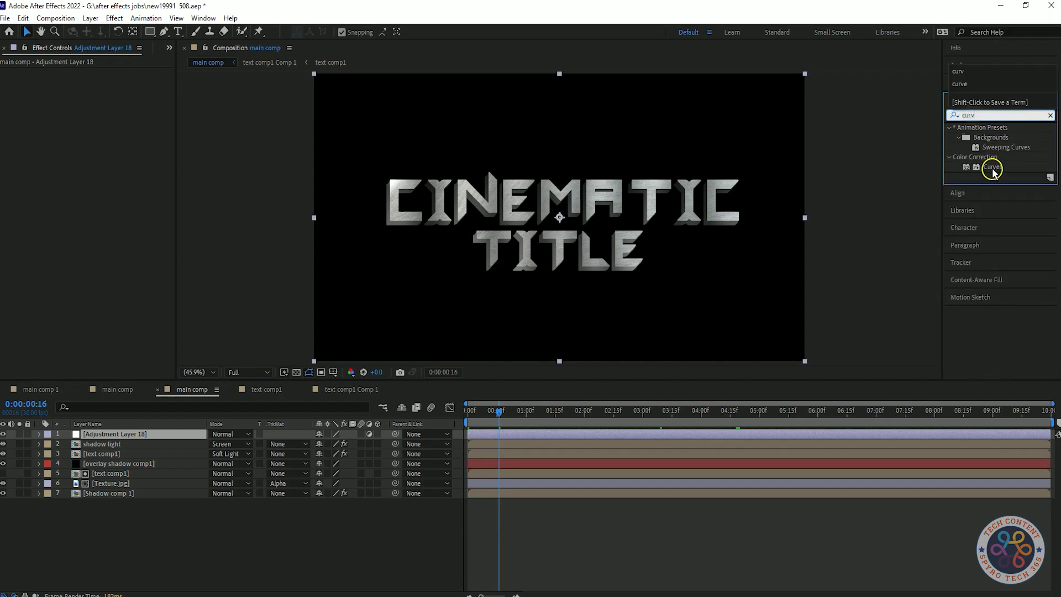
pyautogui.moveTo(993, 168); pyautogui.dragTo(89, 294)
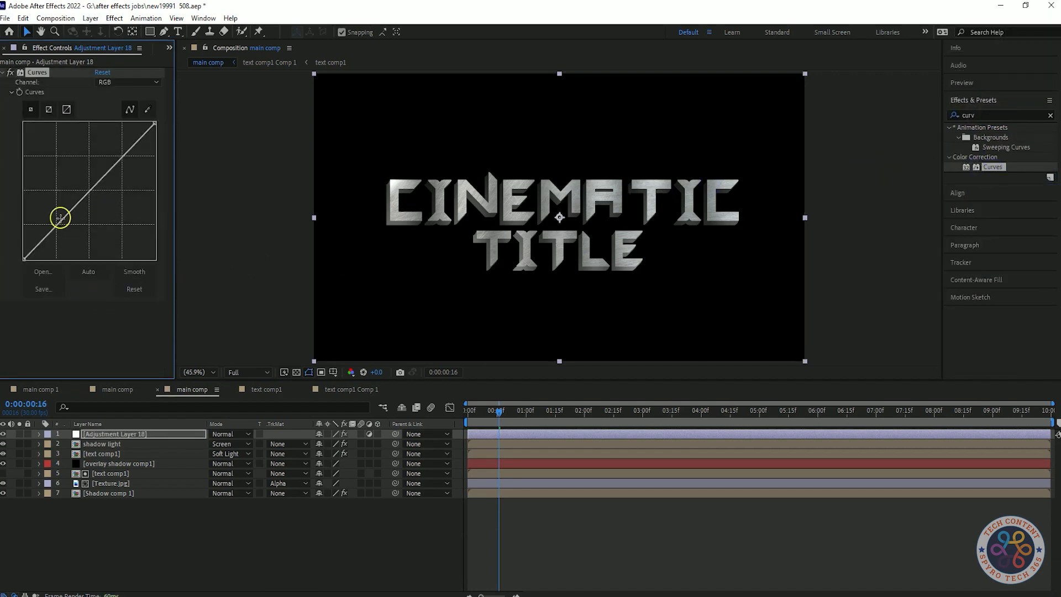
# Set the preview resolution to Full and save the project
pyautogui.click(993, 84)
pyautogui.hotkey('ctrl', 's')
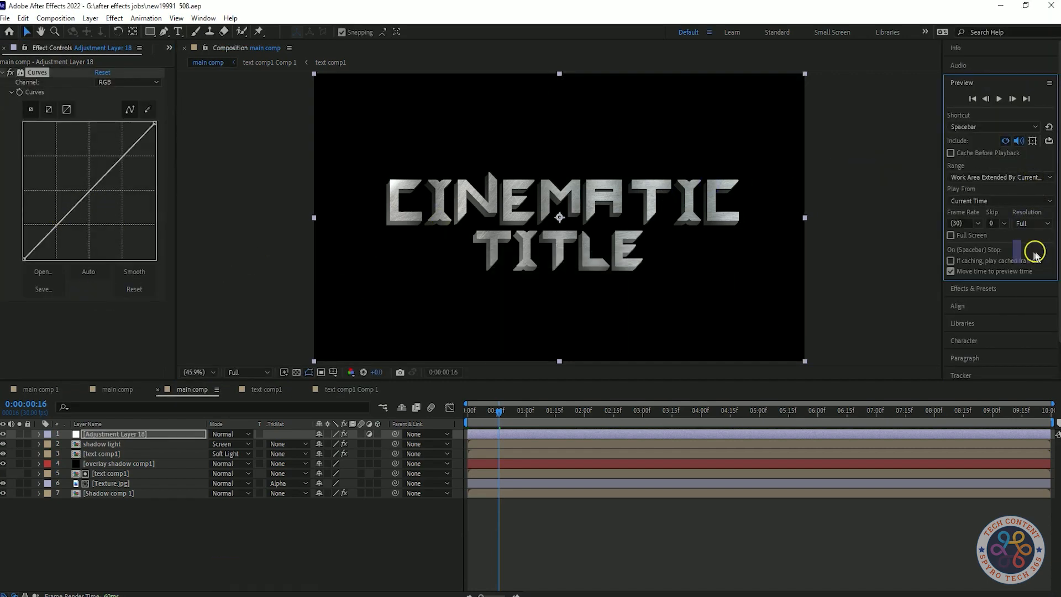
# Shape the RGB curve of Adjustment Layer 18 into a gentle S and lower the Red curve's midtones slightly
pyautogui.moveTo(58, 229); pyautogui.dragTo(58, 238)
pyautogui.moveTo(106, 197); pyautogui.dragTo(101, 177)
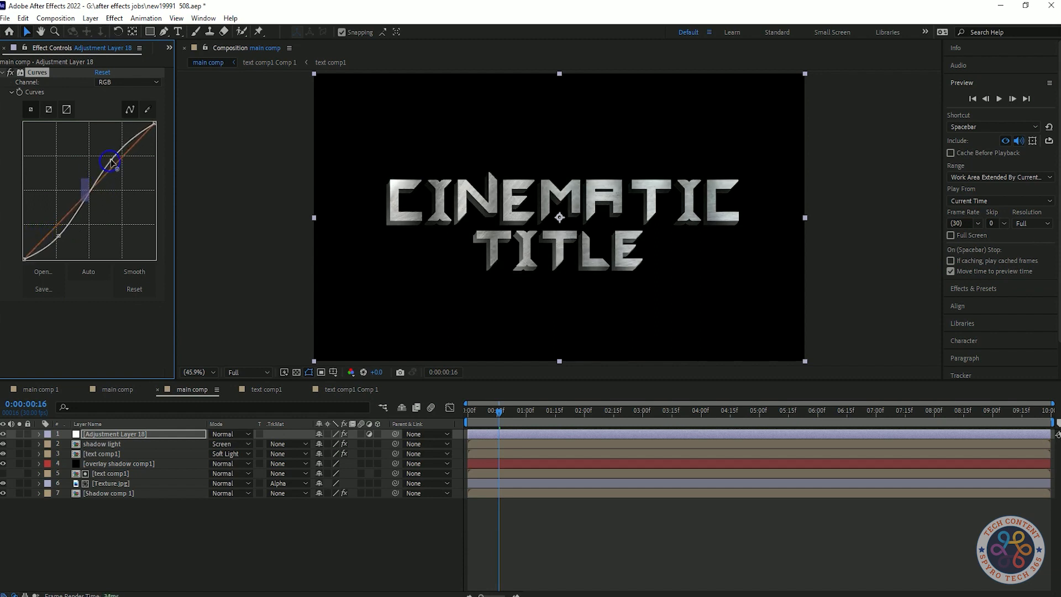
pyautogui.click(117, 112)
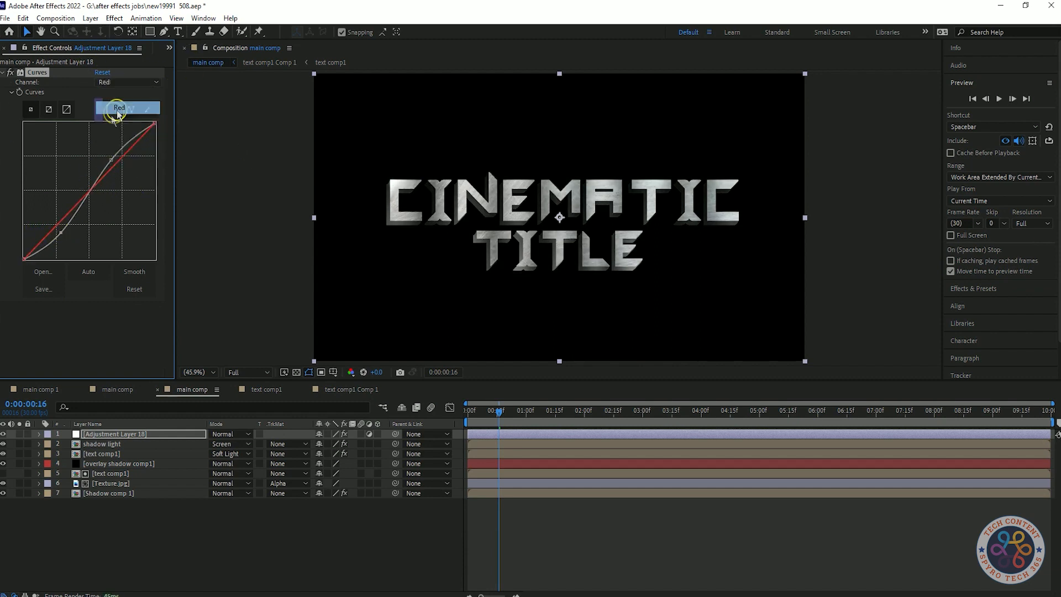
pyautogui.moveTo(74, 209)
pyautogui.mouseDown()
pyautogui.moveTo(71, 191)
pyautogui.moveTo(92, 201)
pyautogui.mouseUp()
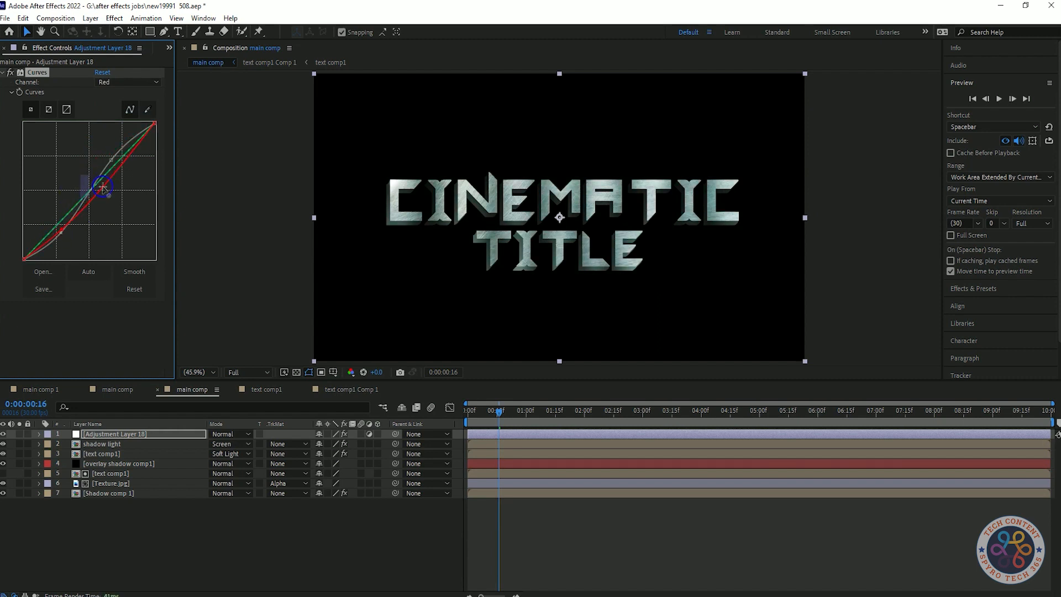
pyautogui.hotkey('ctrl', 'z')
pyautogui.hotkey('ctrl', 'z')
pyautogui.moveTo(86, 191)
pyautogui.mouseDown()
pyautogui.moveTo(115, 207)
pyautogui.moveTo(98, 208)
pyautogui.moveTo(77, 182)
pyautogui.moveTo(94, 195)
pyautogui.mouseUp()
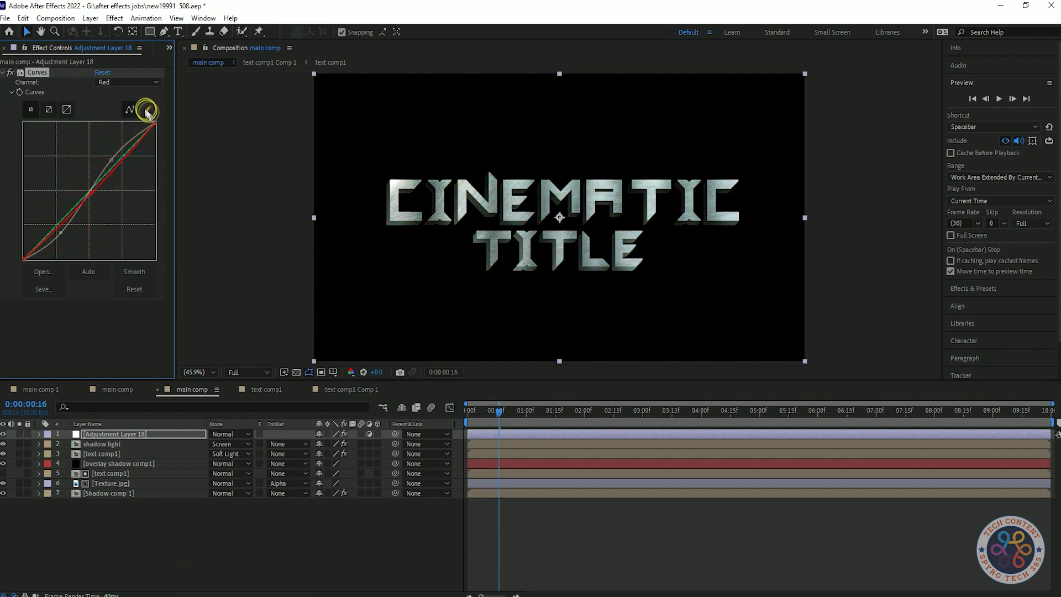
# Lower the Green curve's midtones slightly and raise the Blue curve's midtones slightly to tint the title purple
pyautogui.moveTo(89, 192); pyautogui.dragTo(142, 231)
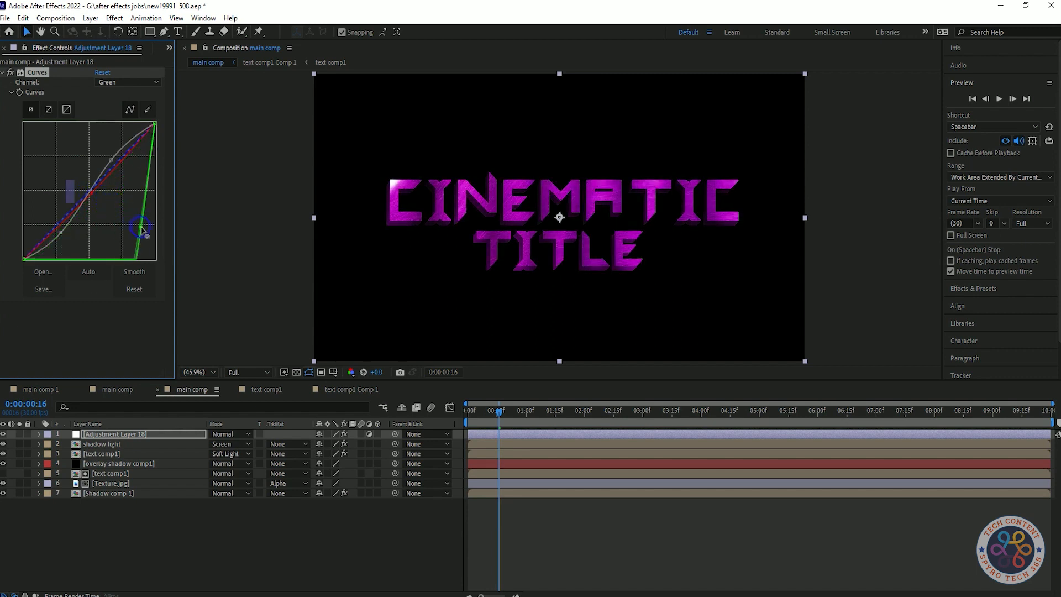
pyautogui.moveTo(88, 205)
pyautogui.mouseDown()
pyautogui.moveTo(78, 169)
pyautogui.moveTo(94, 194)
pyautogui.mouseUp()
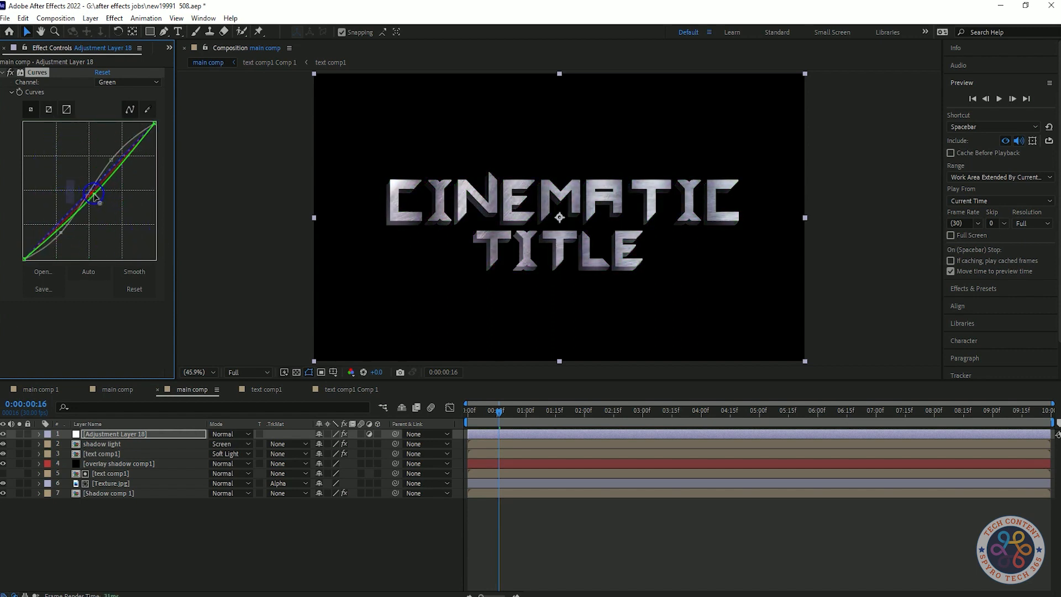
pyautogui.click(115, 137)
pyautogui.click(106, 193)
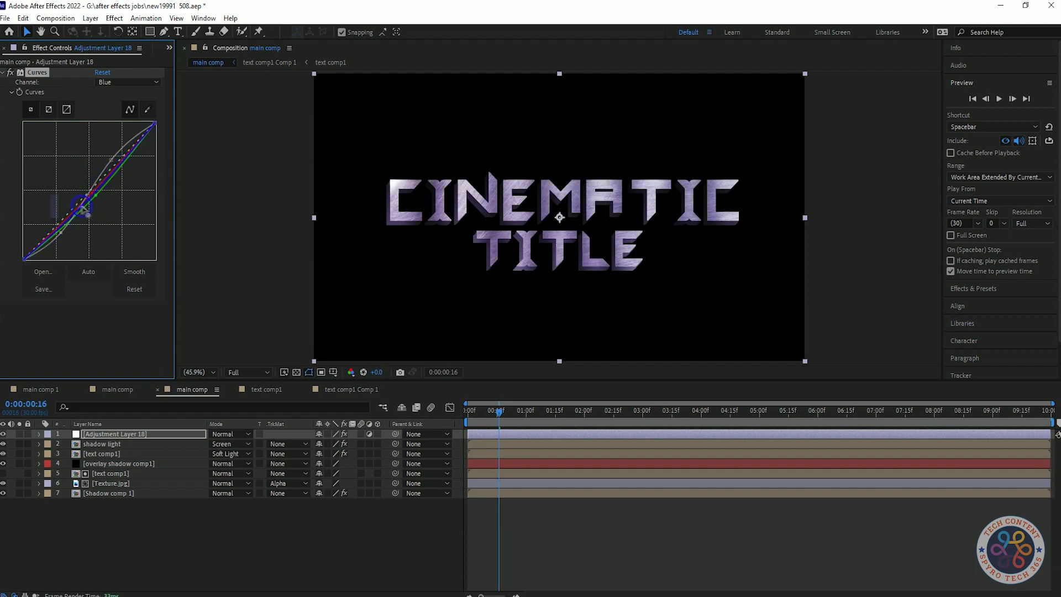
pyautogui.moveTo(84, 194)
pyautogui.mouseDown()
pyautogui.moveTo(54, 178)
pyautogui.moveTo(80, 199)
pyautogui.mouseUp()
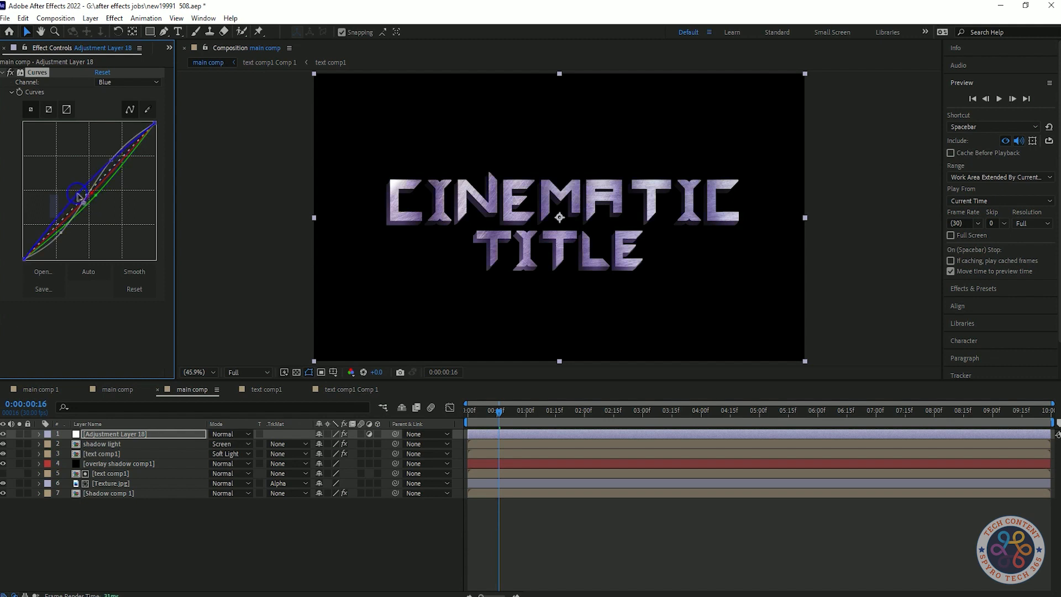
pyautogui.click(74, 214)
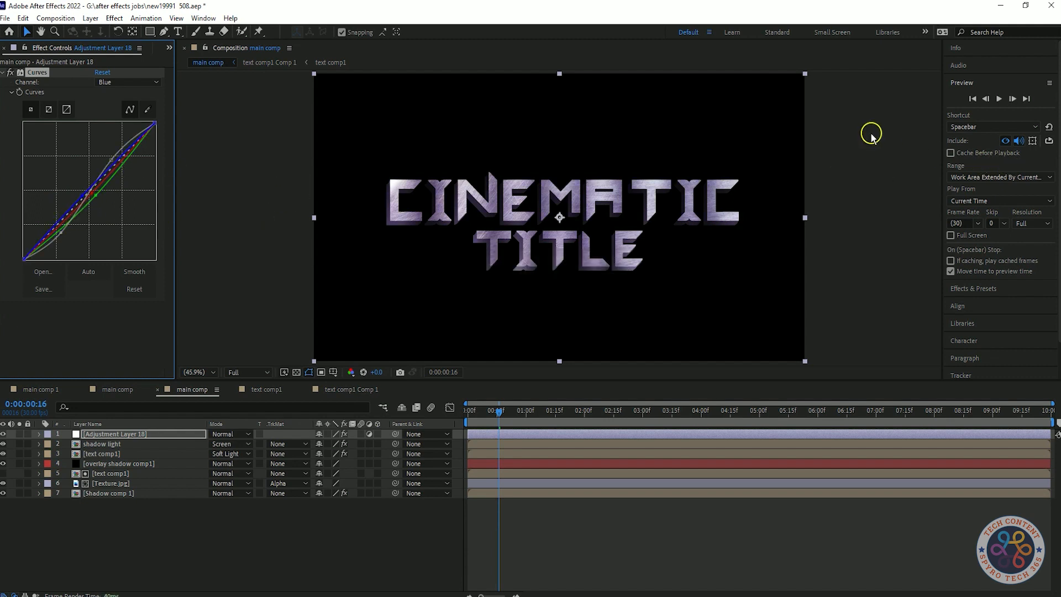
# Apply the Noise effect to Adjustment Layer 18 with Amount of Noise at 2% and preview the title
pyautogui.click(970, 289)
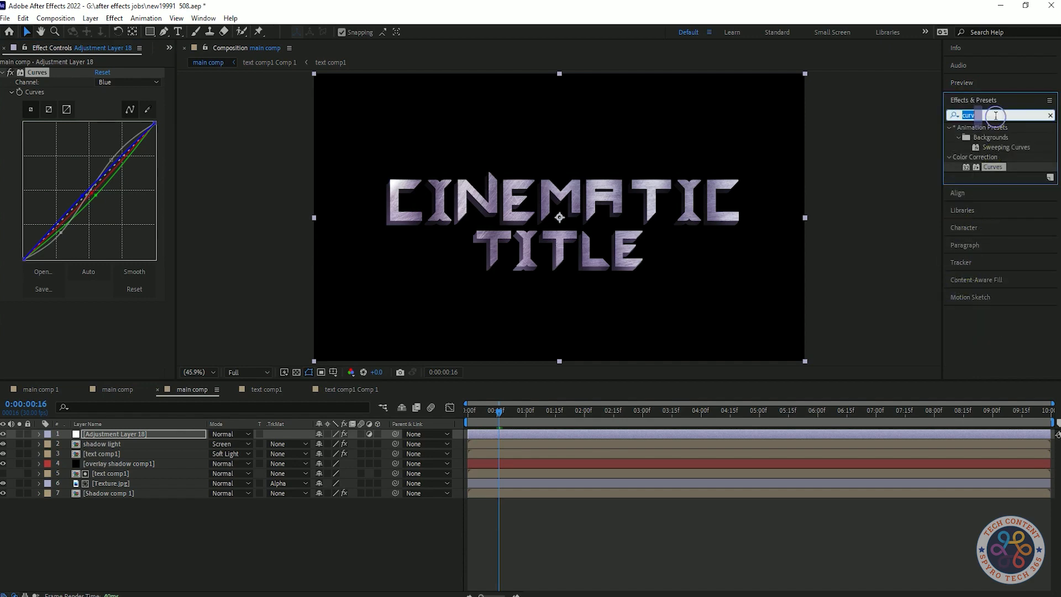
pyautogui.write('noise')
pyautogui.moveTo(991, 176); pyautogui.dragTo(102, 326)
pyautogui.write('2')
pyautogui.press('Return')
pyautogui.press('space')
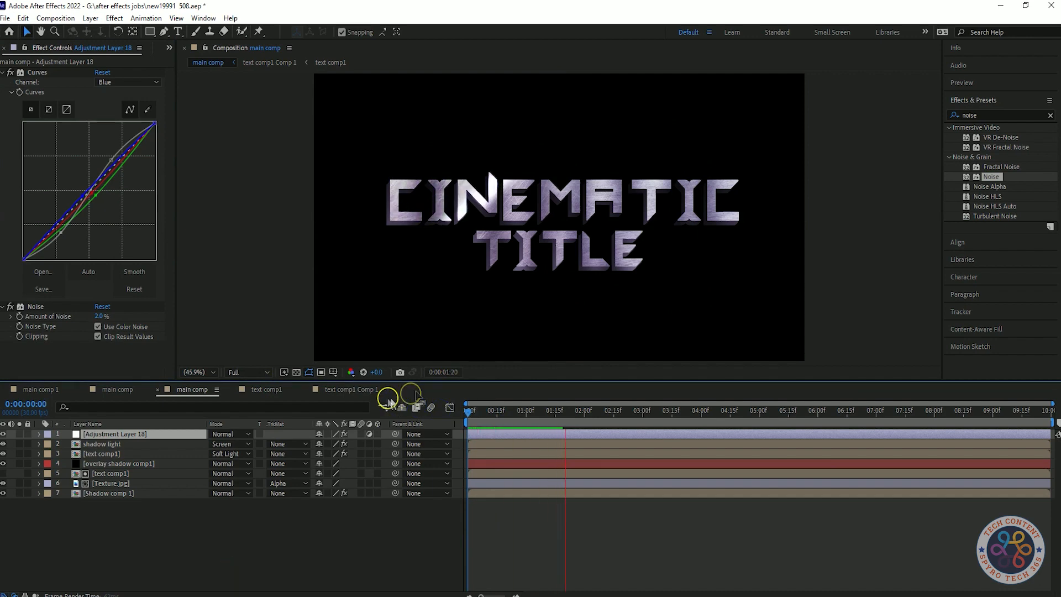
pyautogui.press('space')
pyautogui.click(82, 197)
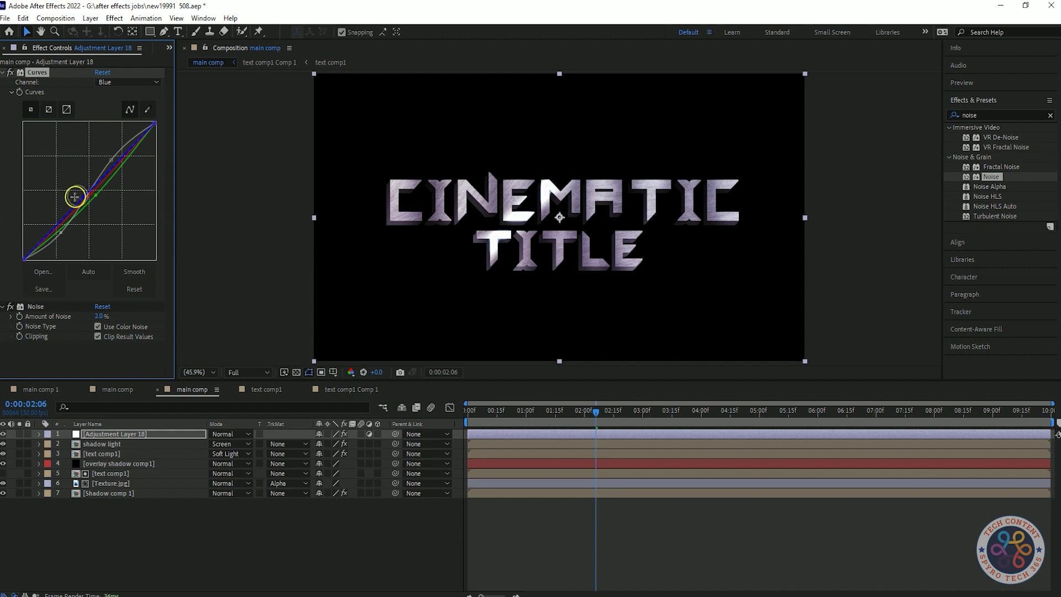
pyautogui.click(31, 109)
pyautogui.hotkey('ctrl', 'z')
pyautogui.hotkey('ctrl', 'z')
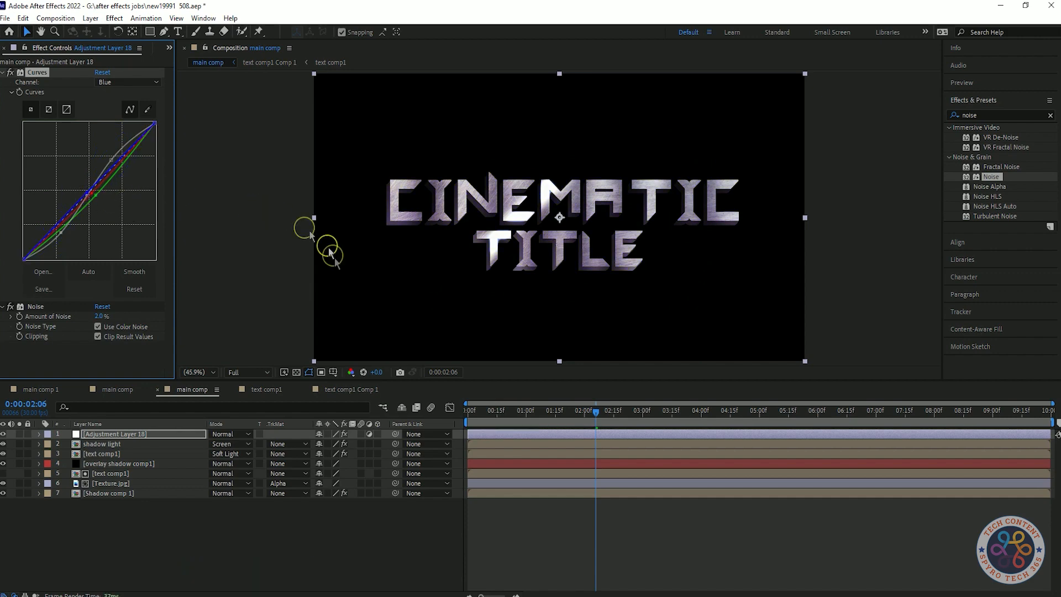
# Preview the colour-graded title with its light sweep and save the project
pyautogui.press('space')
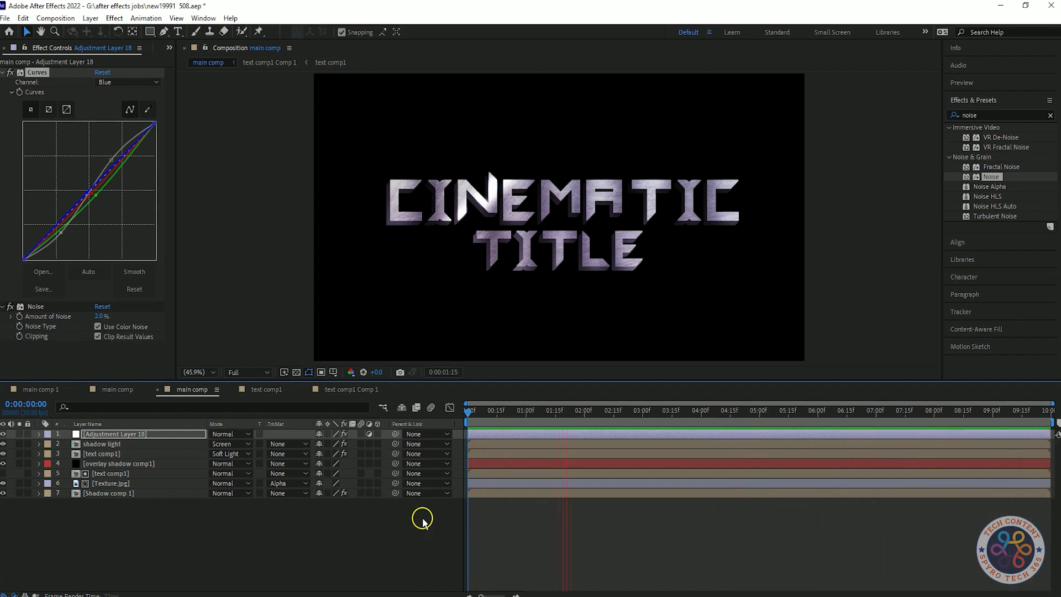
pyautogui.press('space')
pyautogui.hotkey('ctrl', 's')
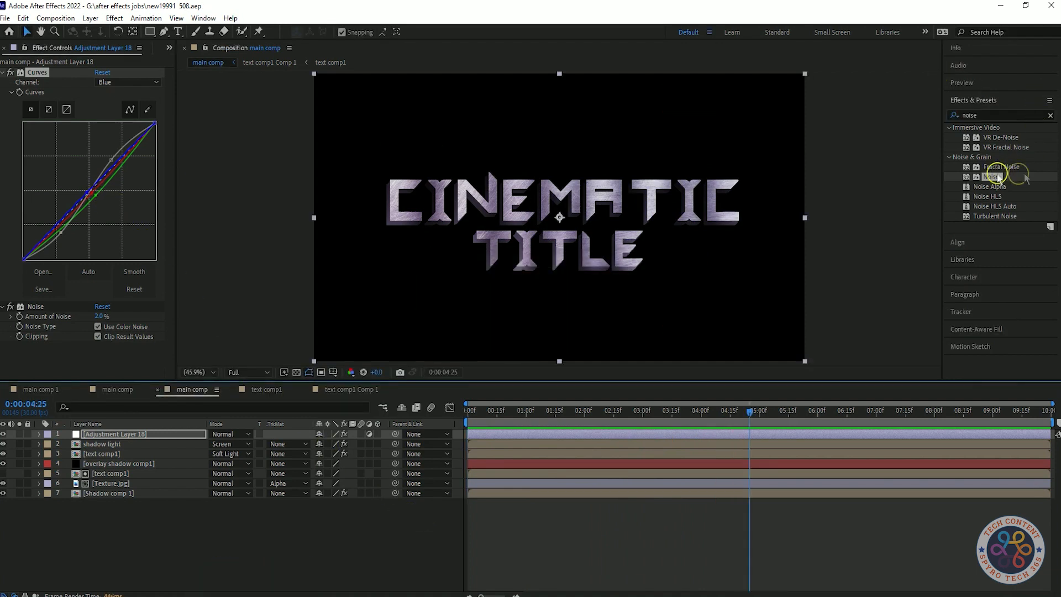
# Create a new camera in main comp and keyframe its Position at 0:00:05:00
pyautogui.rightClick(166, 553)
pyautogui.moveTo(202, 404)
pyautogui.click(459, 460)
pyautogui.click(643, 427)
pyautogui.moveTo(750, 411); pyautogui.dragTo(761, 417)
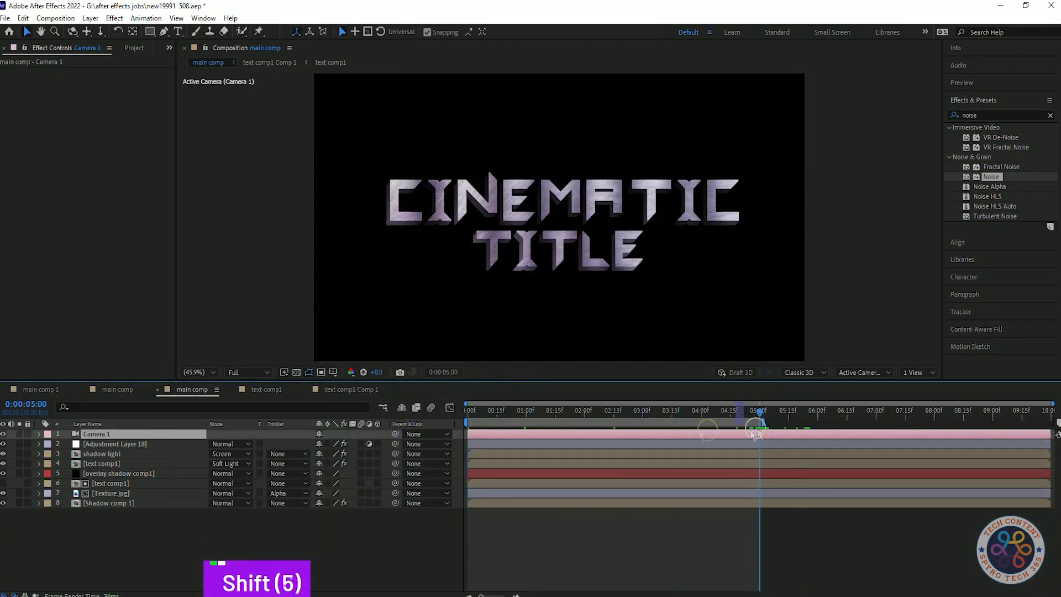
pyautogui.press('p')
pyautogui.click(68, 444)
# Make the layers below the camera 3D and pull the camera back to Z -4274.7 at 0:00:00:00
pyautogui.moveTo(760, 414); pyautogui.dragTo(218, 432)
pyautogui.moveTo(280, 533); pyautogui.dragTo(105, 455)
pyautogui.click(392, 455)
pyautogui.moveTo(367, 443); pyautogui.dragTo(372, 448)
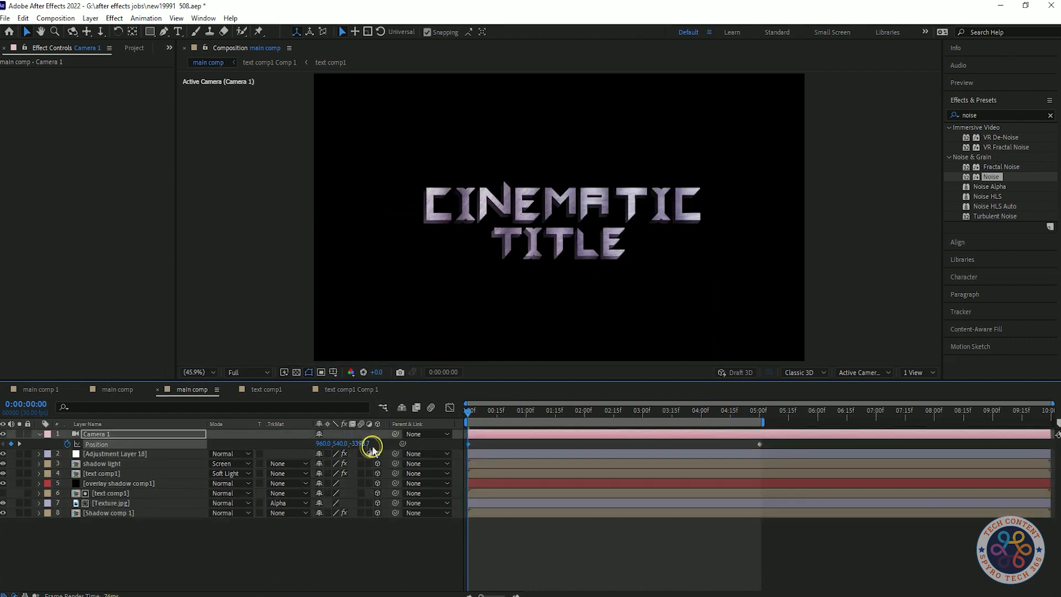
# Preview the camera push-in towards the title
pyautogui.press('space')
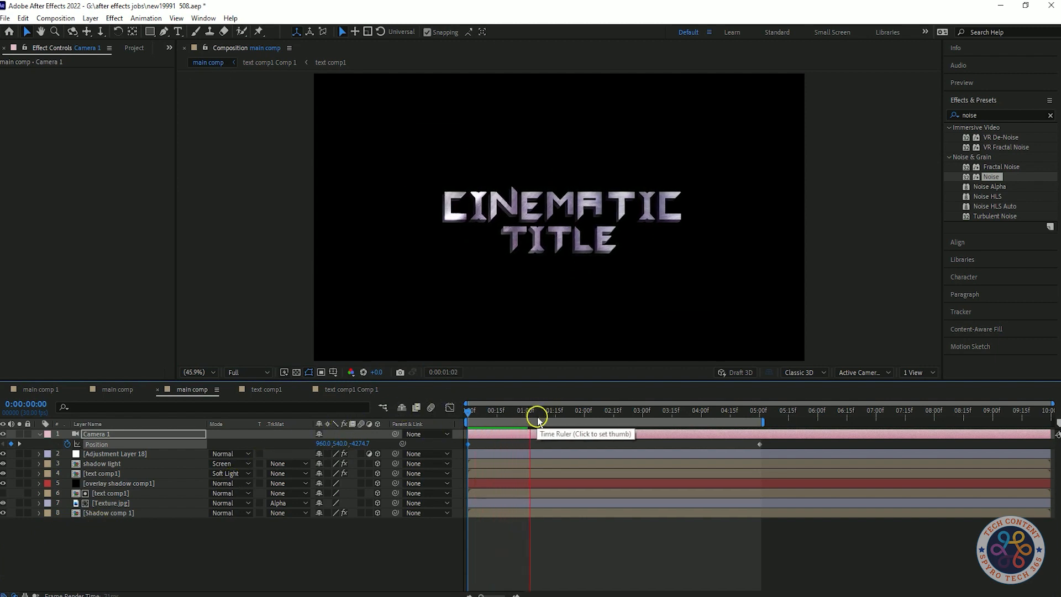
pyautogui.moveTo(704, 416); pyautogui.dragTo(455, 414)
pyautogui.press('space')
# Apply Easy Ease to both camera Position keyframes, lengthen their speed-graph influence handles and preview the motion
pyautogui.moveTo(785, 440); pyautogui.dragTo(442, 463)
pyautogui.press('F9')
pyautogui.click(450, 408)
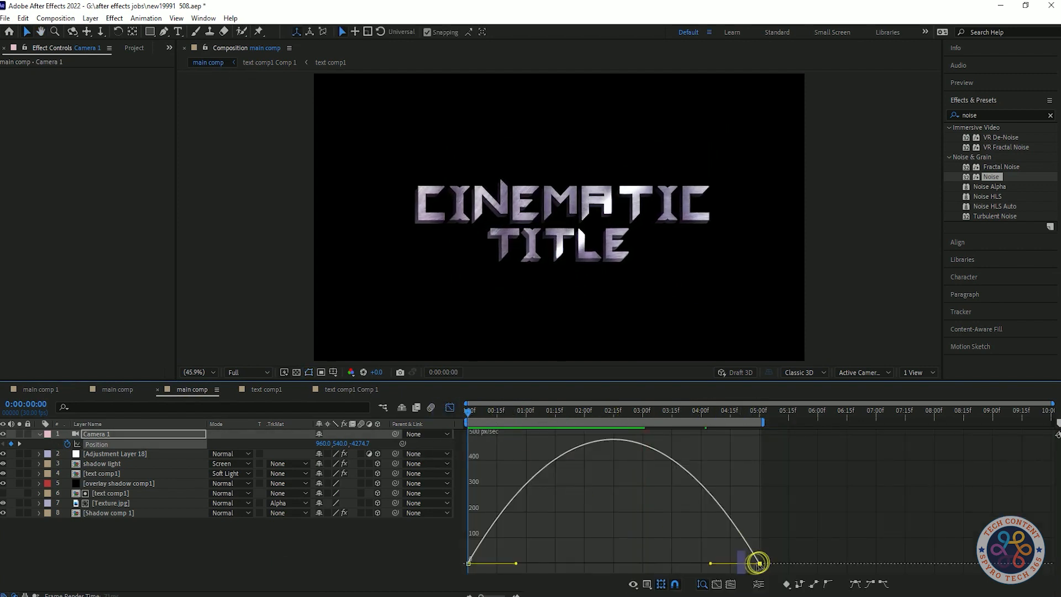
pyautogui.moveTo(710, 564); pyautogui.dragTo(679, 564)
pyautogui.moveTo(515, 562); pyautogui.dragTo(550, 565)
pyautogui.moveTo(680, 564); pyautogui.dragTo(657, 564)
pyautogui.click(450, 407)
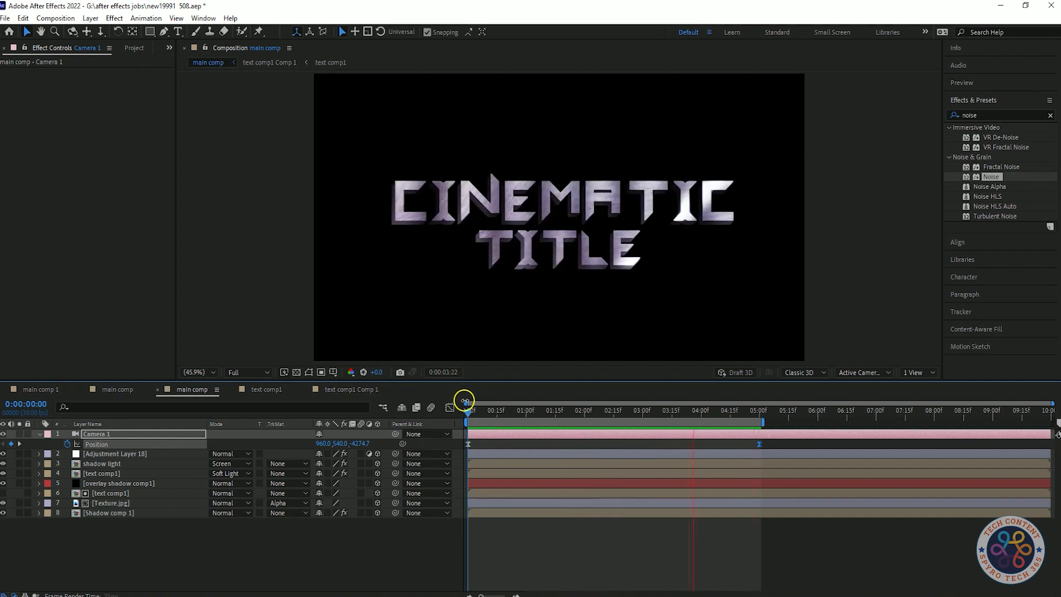
pyautogui.press('space')
# Fine-tune the Green curve's midtones on Adjustment Layer 18 while viewing the title at 100% at 0:00:04:10
pyautogui.click(129, 456)
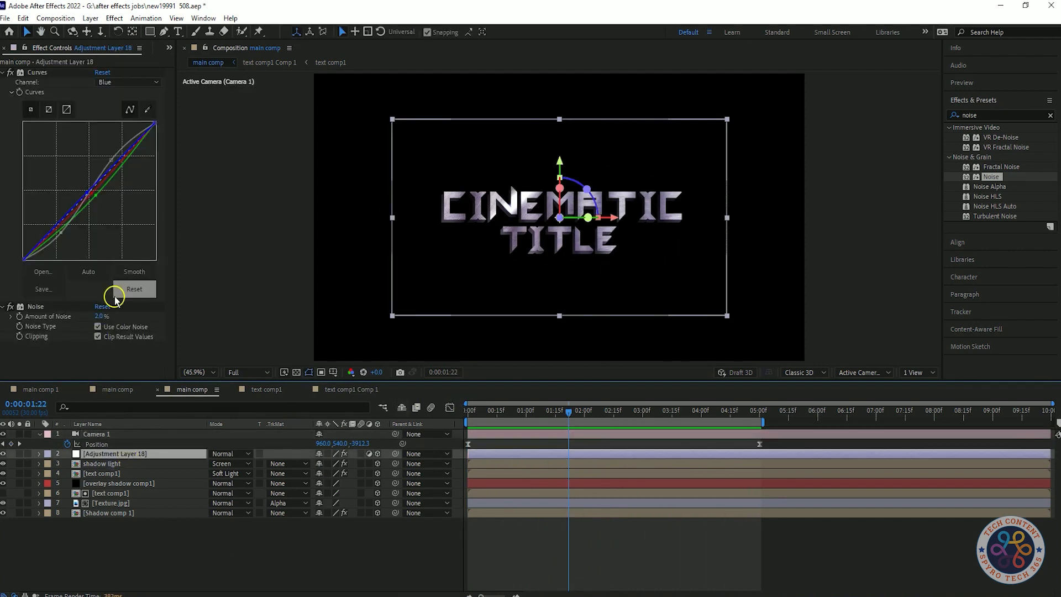
pyautogui.click(95, 196)
pyautogui.moveTo(572, 413); pyautogui.dragTo(720, 430)
pyautogui.click(207, 380)
pyautogui.click(216, 473)
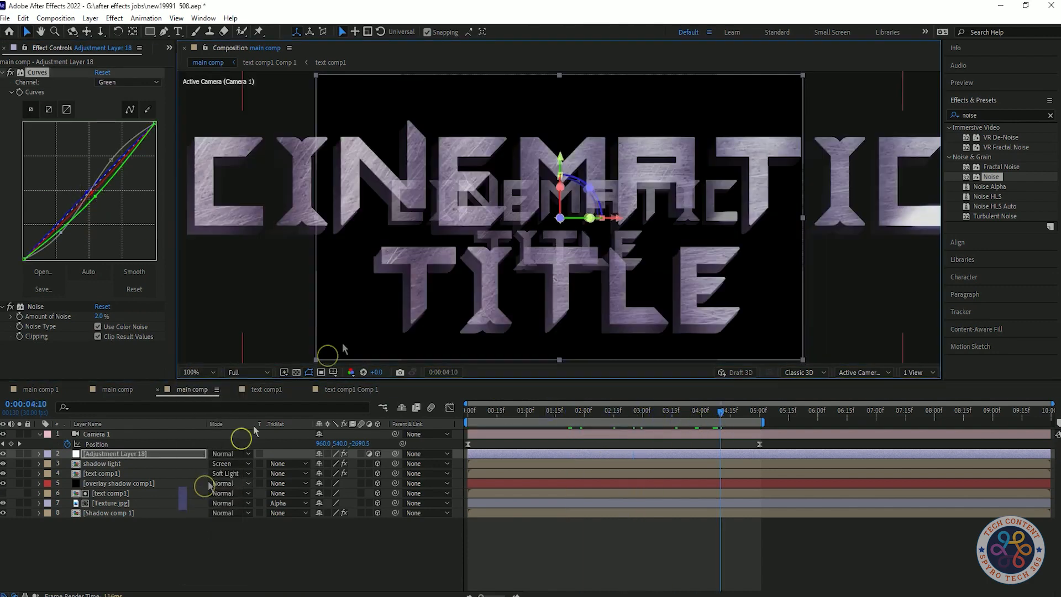
pyautogui.click(92, 191)
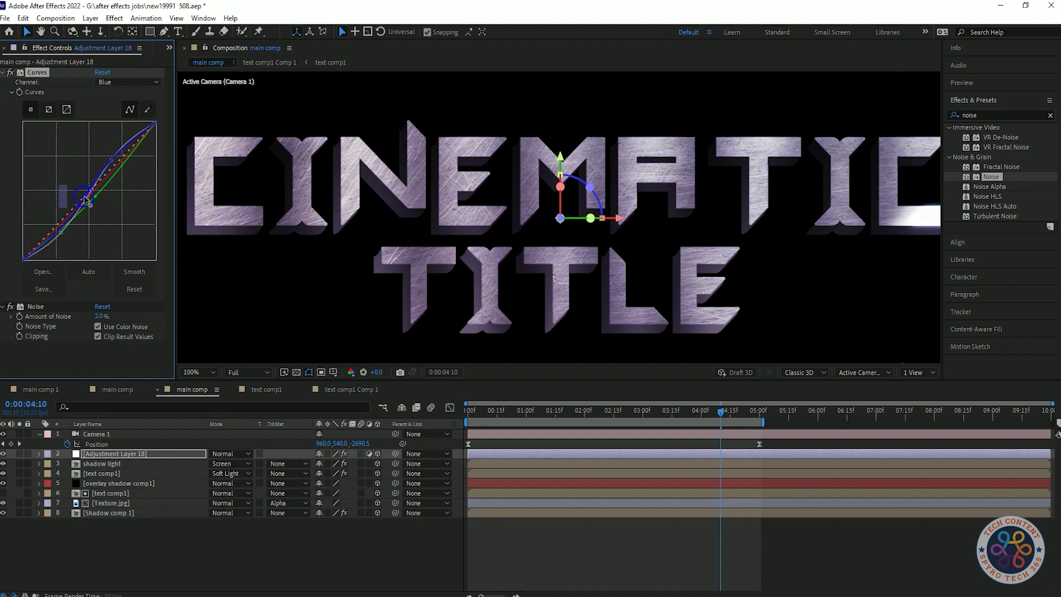
pyautogui.hotkey('ctrl', 'z')
pyautogui.moveTo(95, 197)
pyautogui.mouseDown()
pyautogui.moveTo(112, 207)
pyautogui.moveTo(90, 195)
pyautogui.mouseUp()
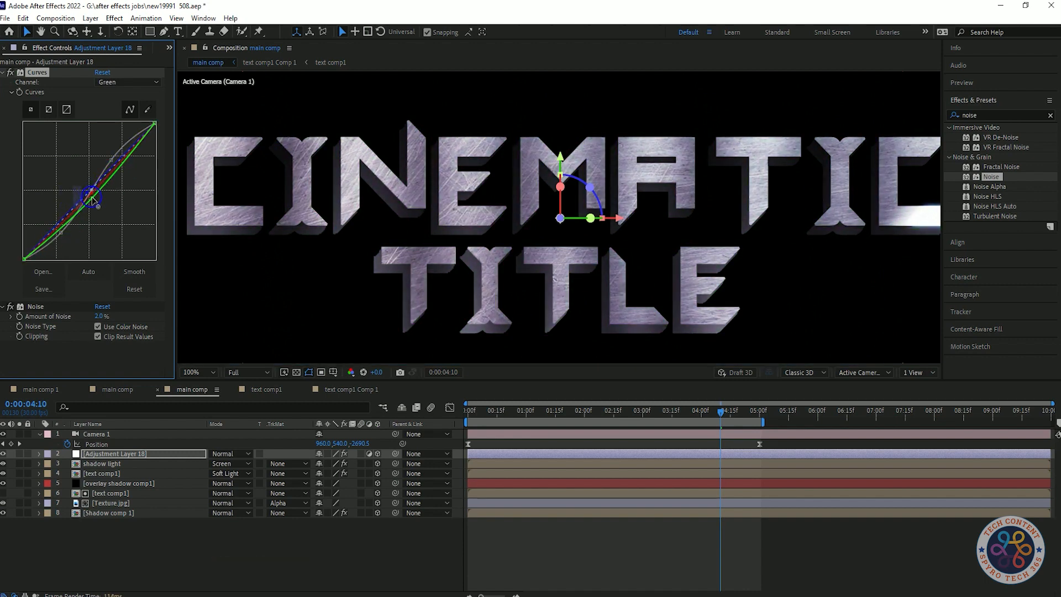
pyautogui.hotkey('ctrl', 'z')
pyautogui.hotkey('ctrl', 'z')
pyautogui.hotkey('ctrl', 'shift', 'z')
pyautogui.moveTo(93, 199)
pyautogui.mouseDown()
pyautogui.moveTo(110, 206)
pyautogui.moveTo(97, 193)
pyautogui.mouseUp()
# Add a second Curves effect to Adjustment Layer 18 and bend its RGB curve into a contrast-boosting S
pyautogui.click(989, 115)
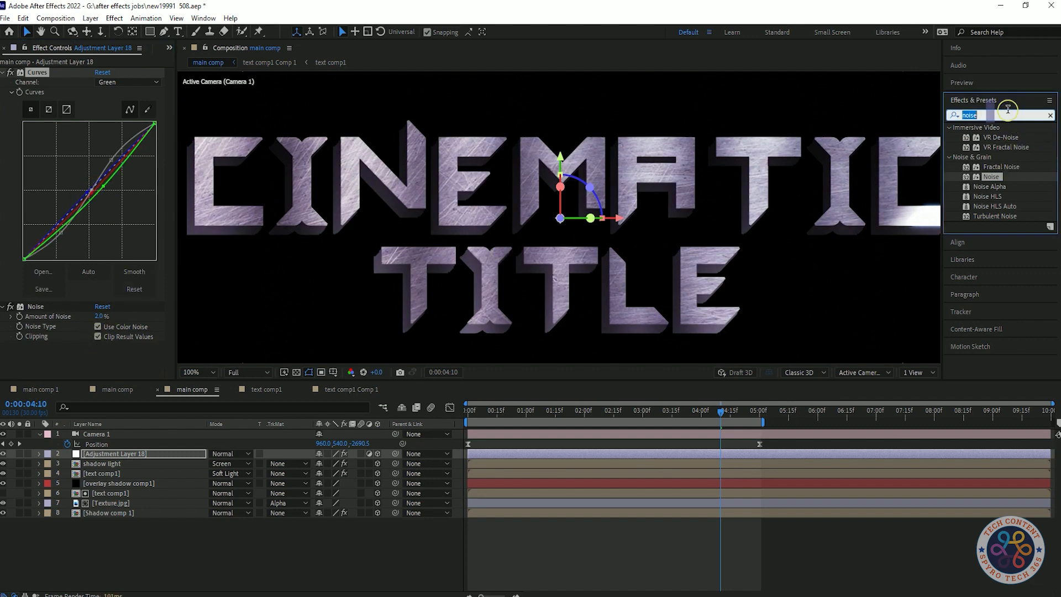
pyautogui.write('curv')
pyautogui.doubleClick(993, 168)
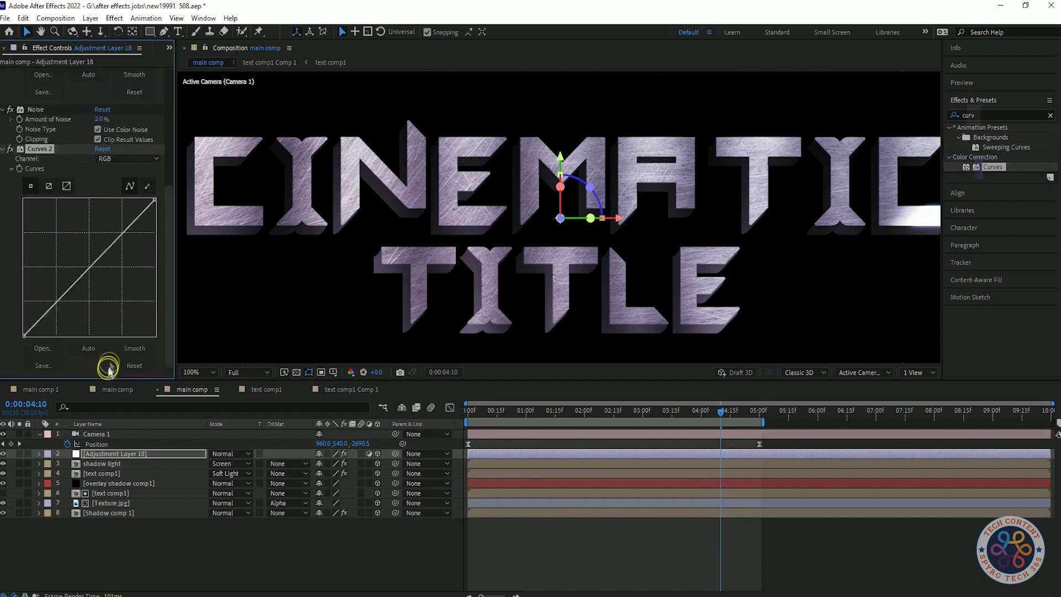
pyautogui.moveTo(68, 293); pyautogui.dragTo(77, 299)
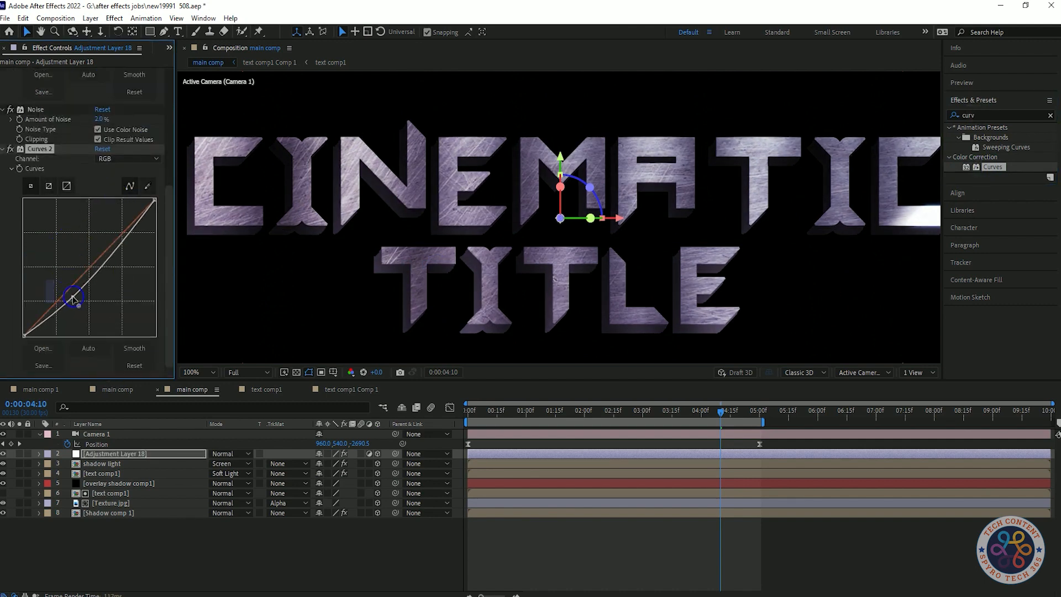
pyautogui.moveTo(111, 257); pyautogui.dragTo(122, 229)
# Preview the higher-contrast title with the whole frame fitted in view and save the project
pyautogui.press('space')
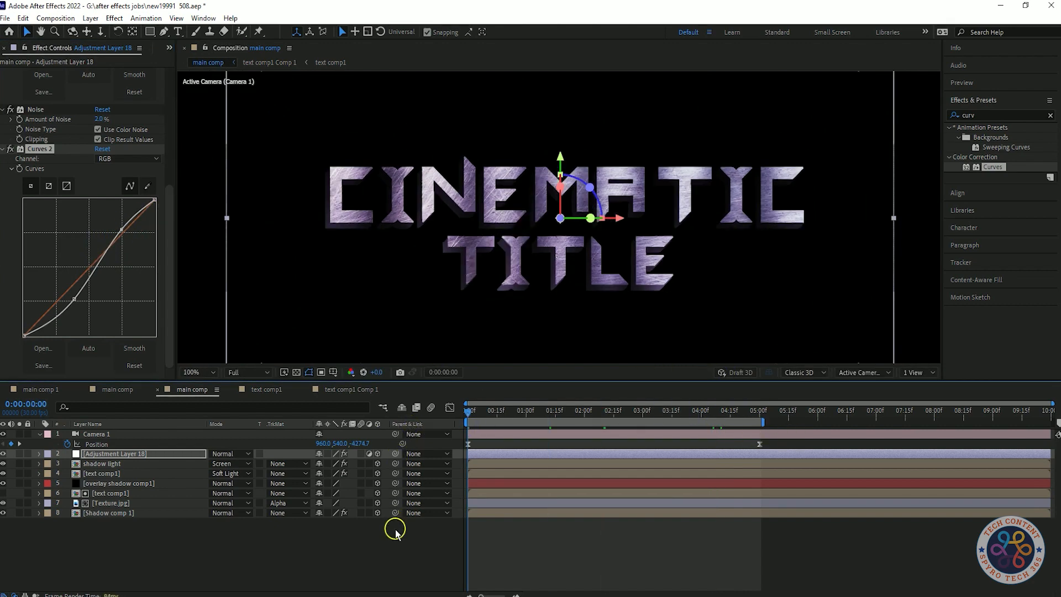
pyautogui.click(204, 372)
pyautogui.click(209, 385)
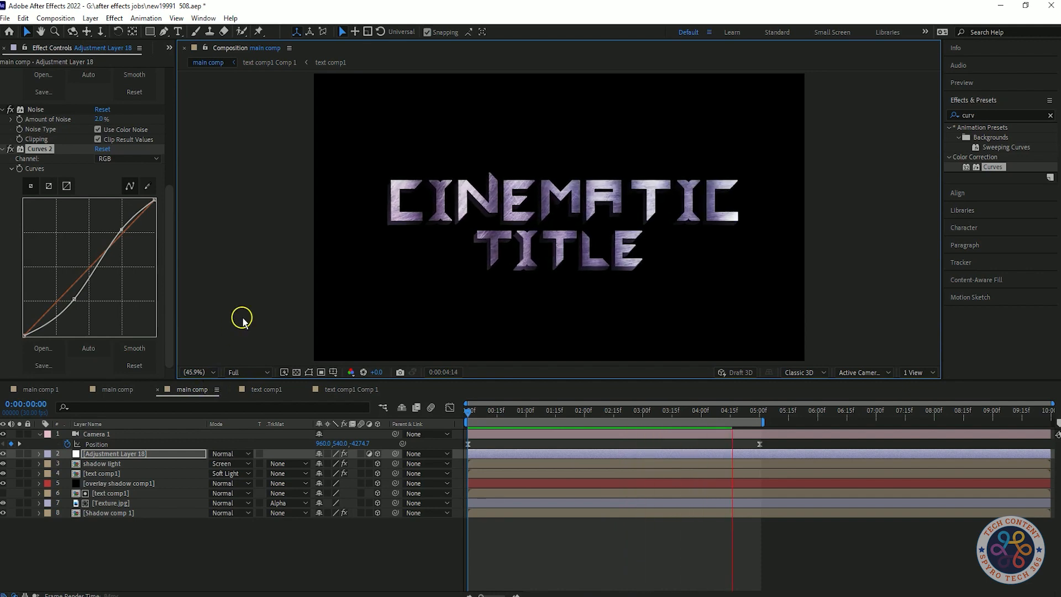
pyautogui.click(169, 48)
pyautogui.click(177, 71)
pyautogui.hotkey('ctrl', 's')
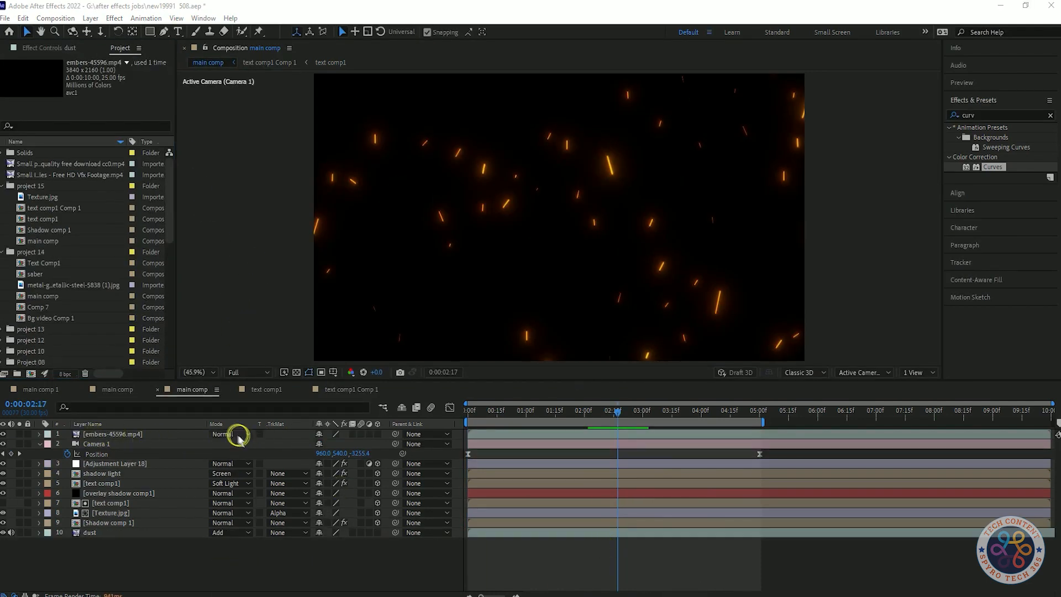
# Set the embers-45596.mp4 layer's blending mode to Add and preview the embers over the title
pyautogui.click(239, 434)
pyautogui.click(260, 214)
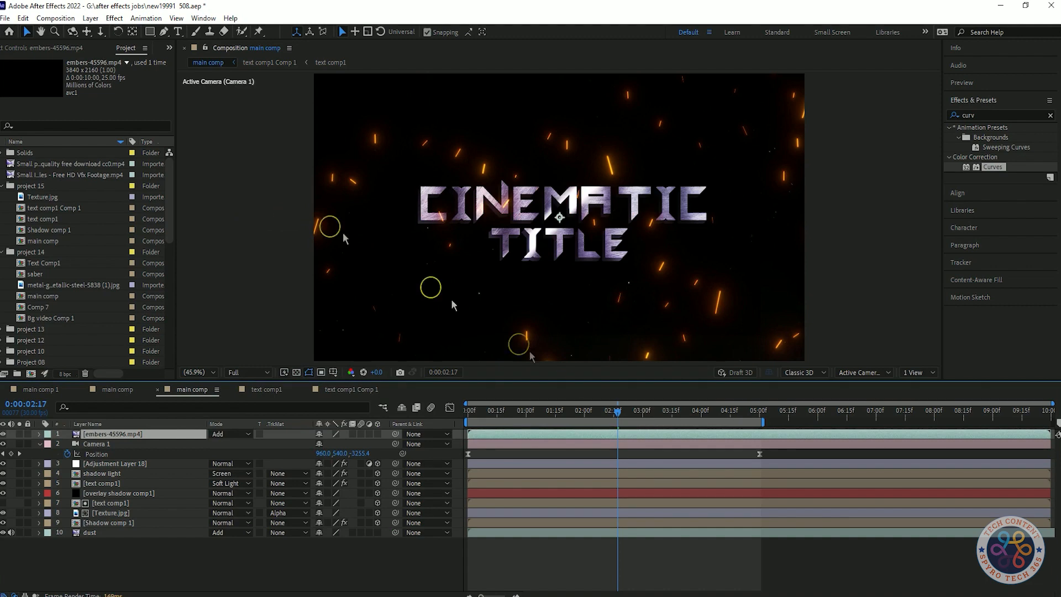
pyautogui.press('space')
pyautogui.press('space')
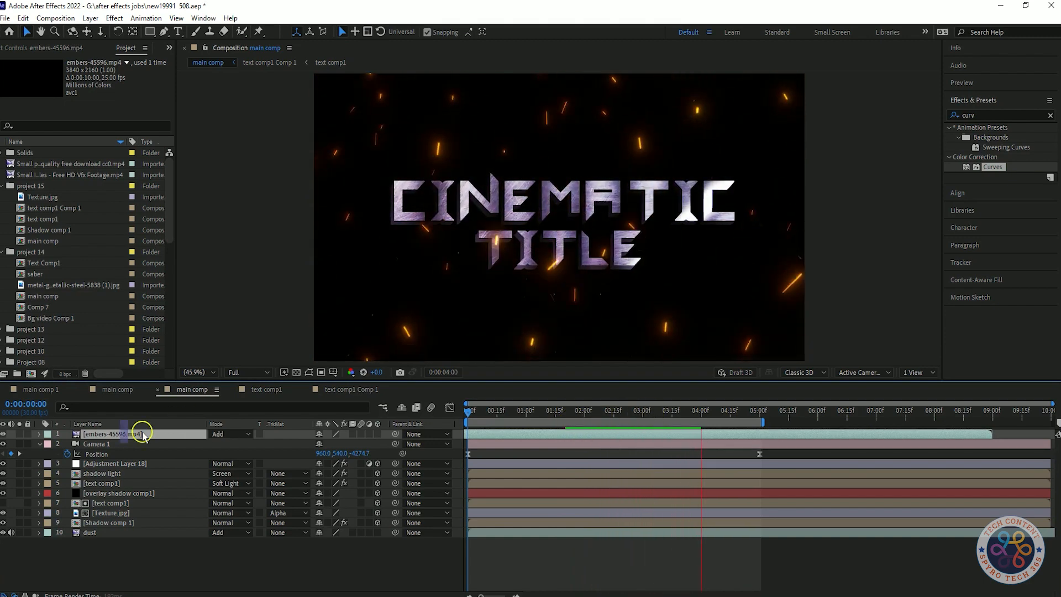
# Set the embers-45596.mp4 layer's opacity to 50% and select the overlay shadow comp1 layer
pyautogui.write('t0')
pyautogui.press('Return')
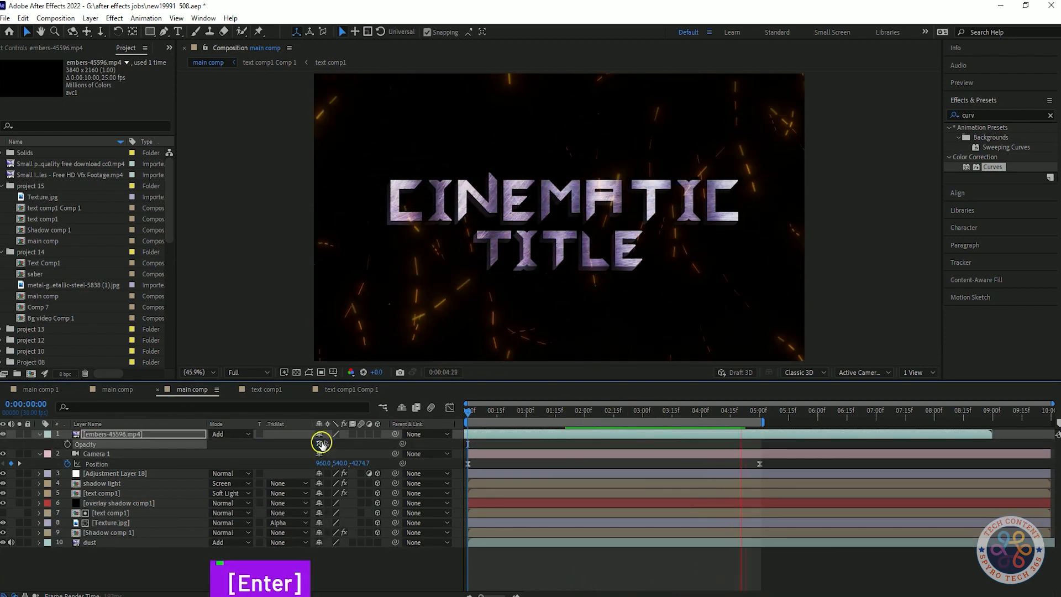
pyautogui.click(321, 443)
pyautogui.write('50')
pyautogui.press('Return')
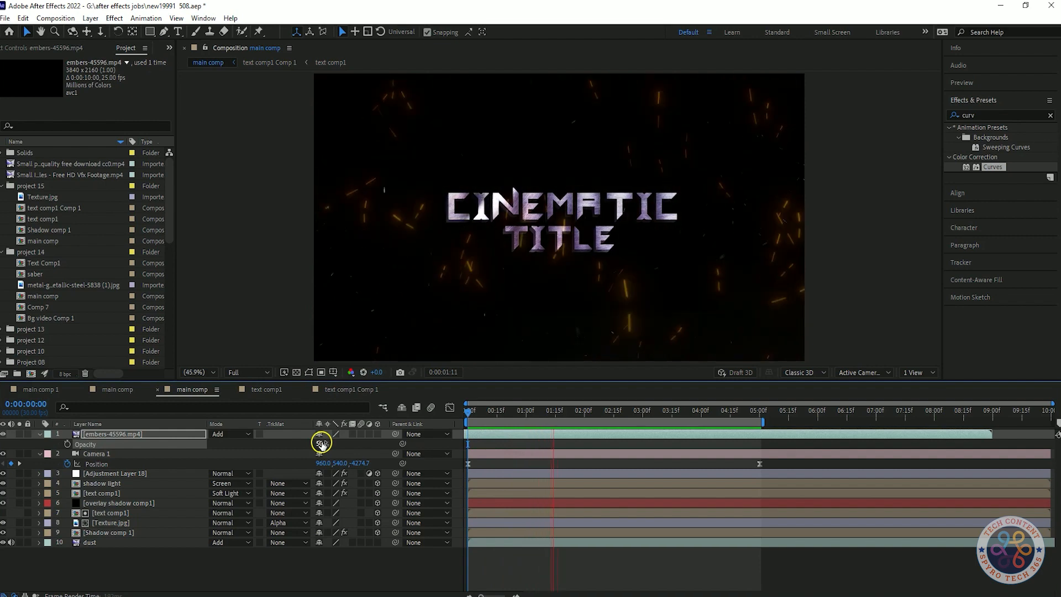
pyautogui.click(138, 504)
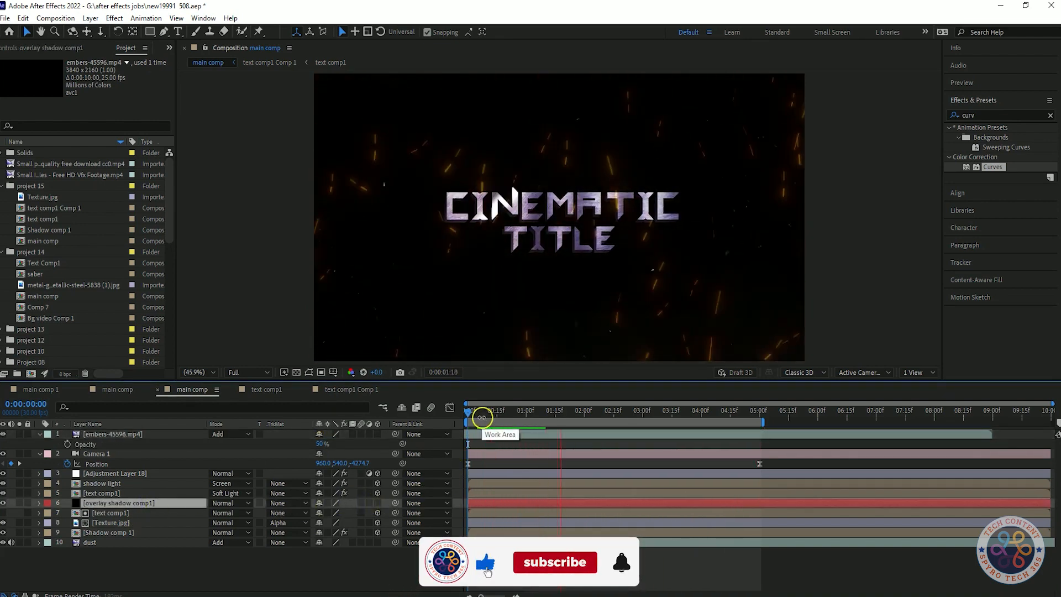
# Stop the preview, move the dust layer to the top of the layer stack and replay the composition
pyautogui.press('space')
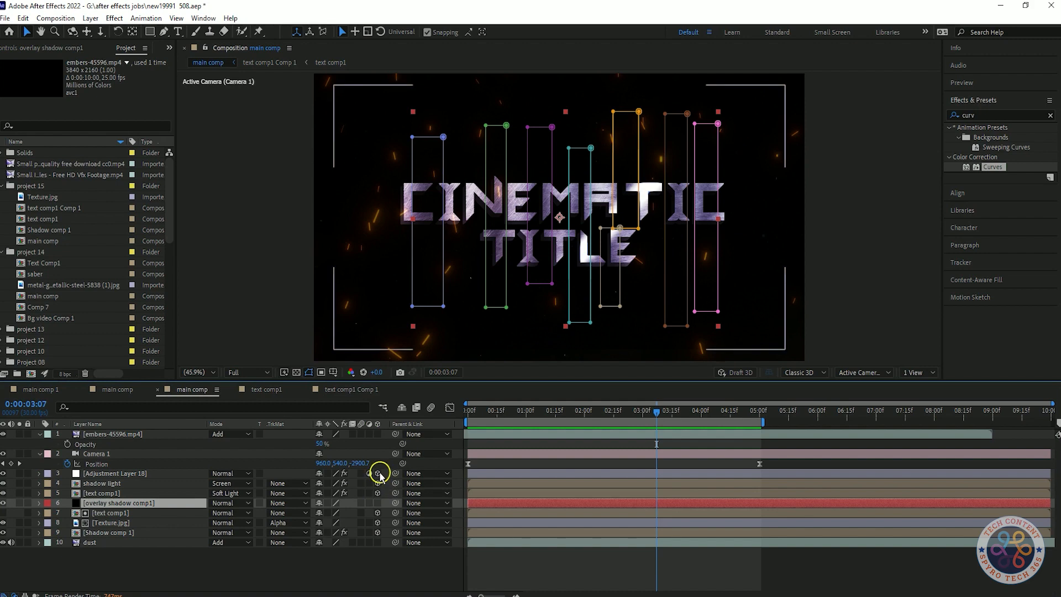
pyautogui.click(139, 532)
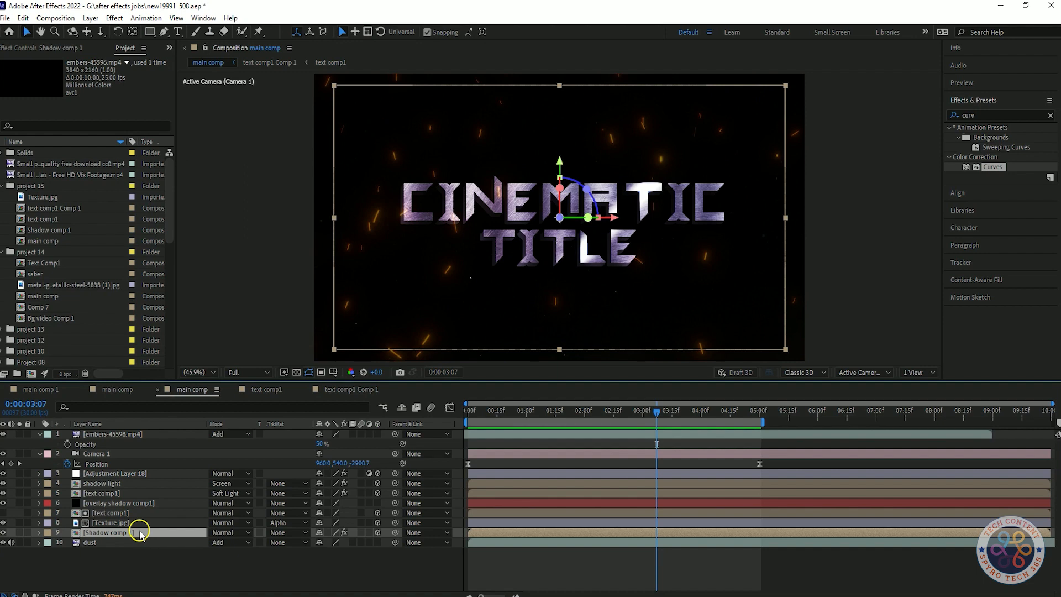
pyautogui.click(152, 524)
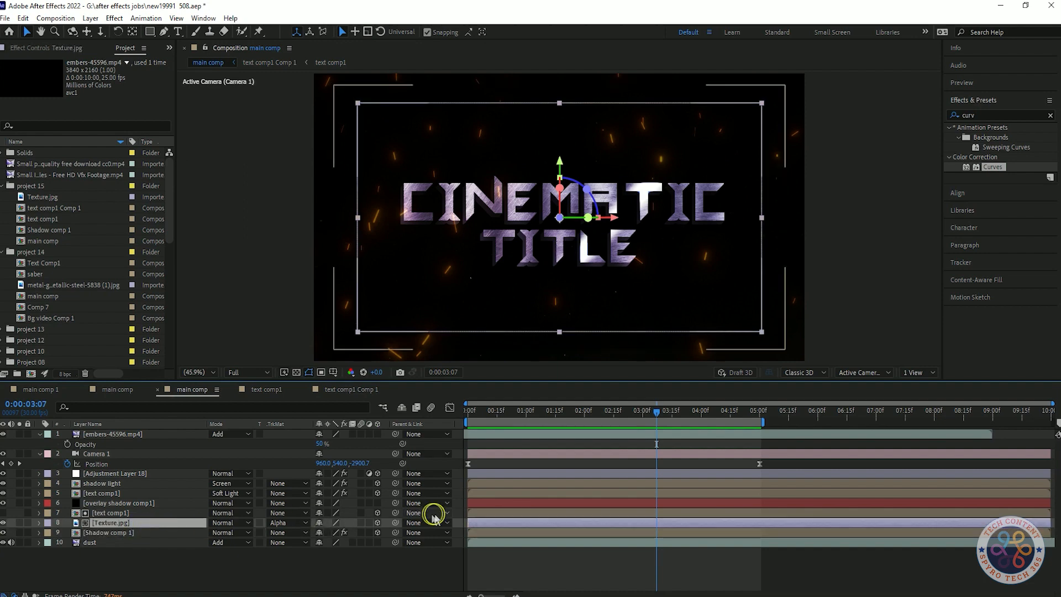
pyautogui.press('space')
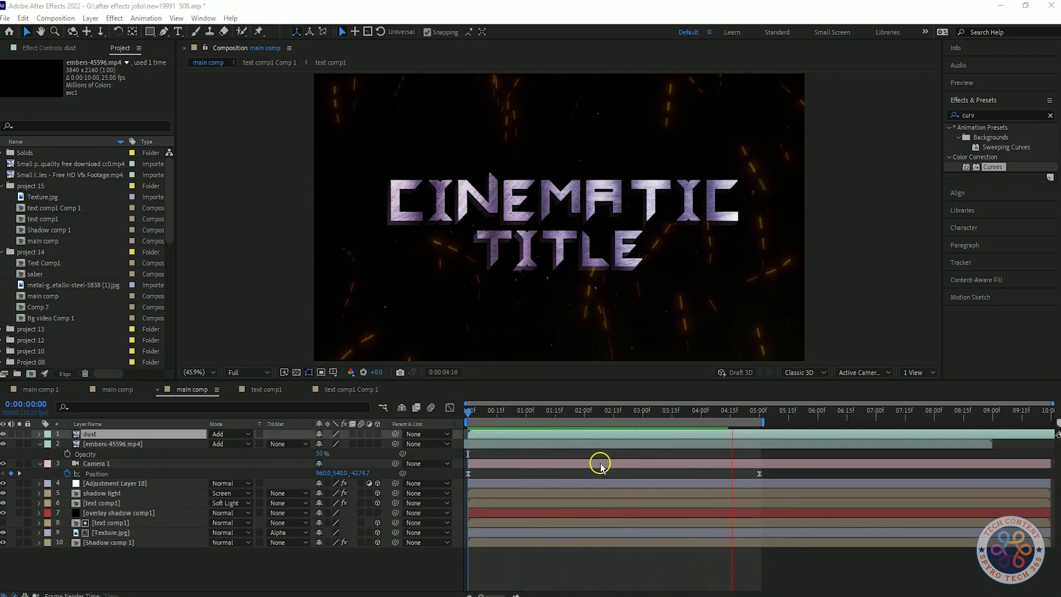
# Preview the title with the dust overlay on top, enlarging the composition view to examine it, and restore the layout
pyautogui.press('space')
pyautogui.press('space')
pyautogui.press('space')
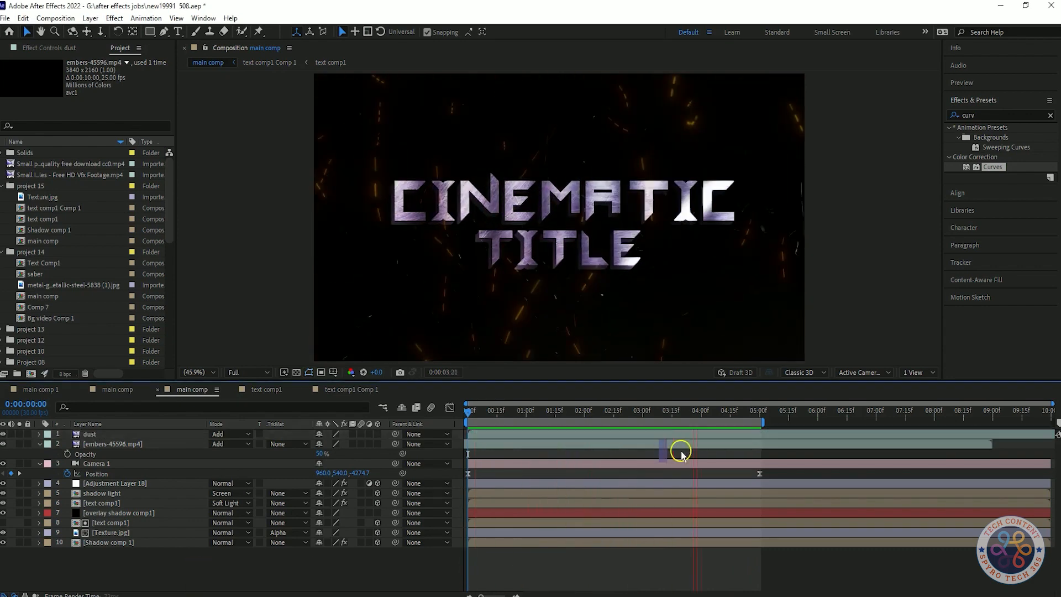
pyautogui.press('`')
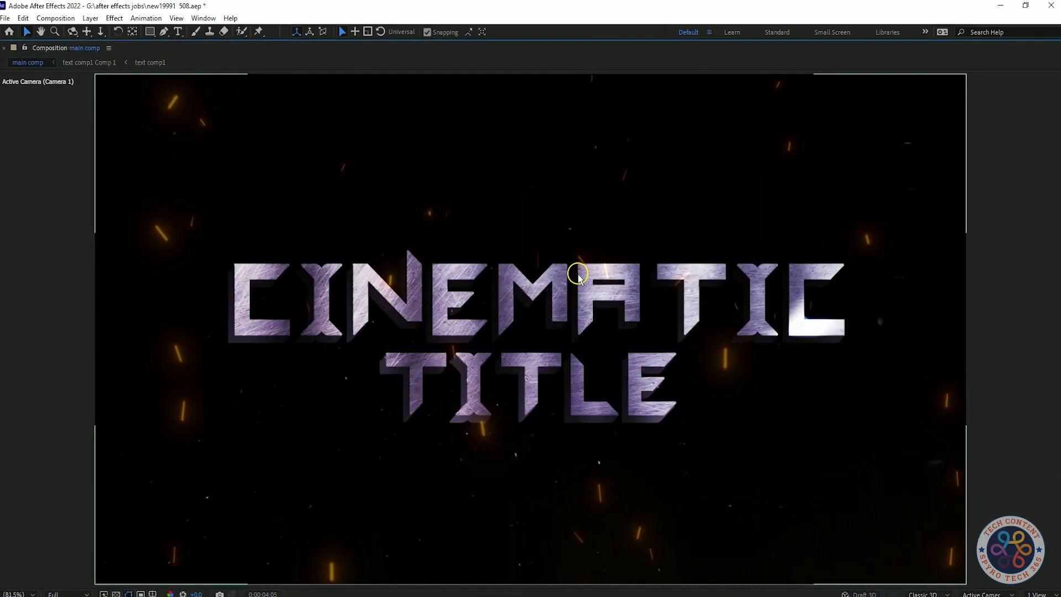
pyautogui.press('`')
# Give Adjustment Layer 18 a fresh Curves effect in place of the purple grade and bend its RGB curve into an S
pyautogui.click(134, 483)
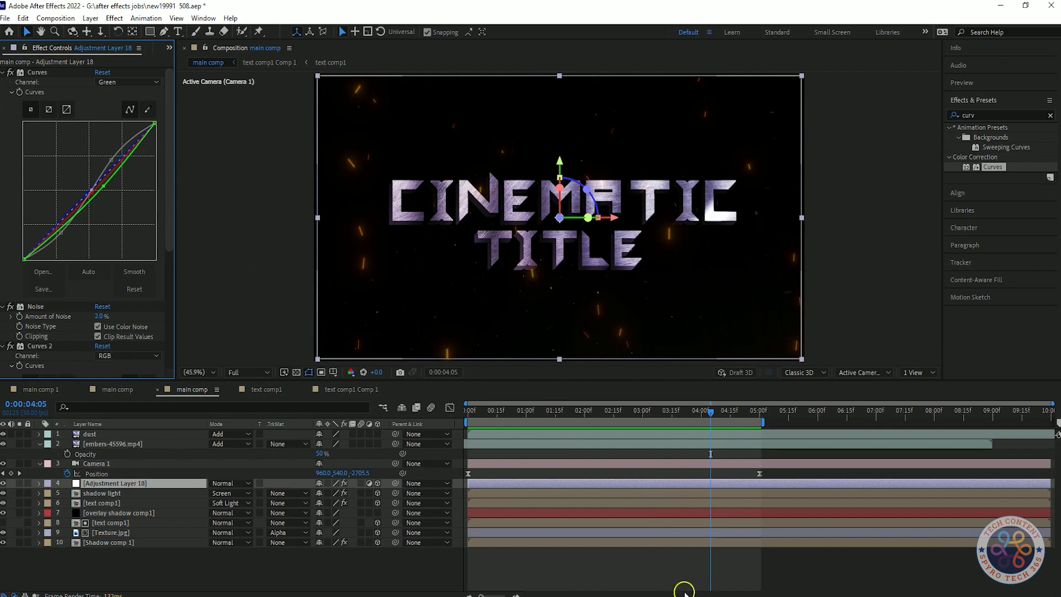
pyautogui.click(683, 412)
pyautogui.moveTo(64, 229); pyautogui.dragTo(65, 227)
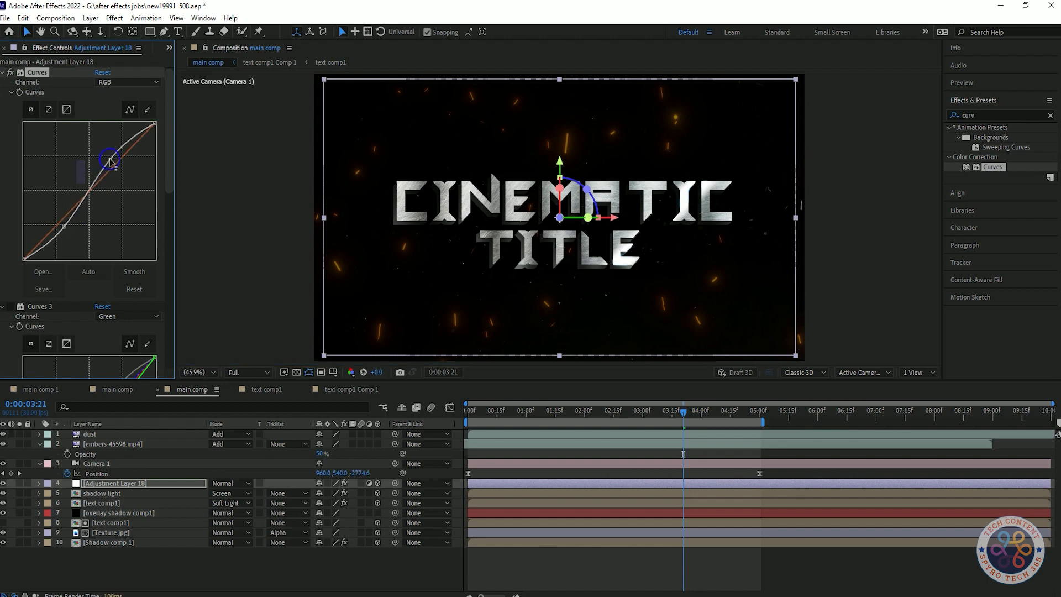
# Lower the Red channel's midpoint slightly in Adjustment Layer 18's new Curves effect, comparing by undoing and redoing the change
pyautogui.click(127, 82)
pyautogui.click(110, 93)
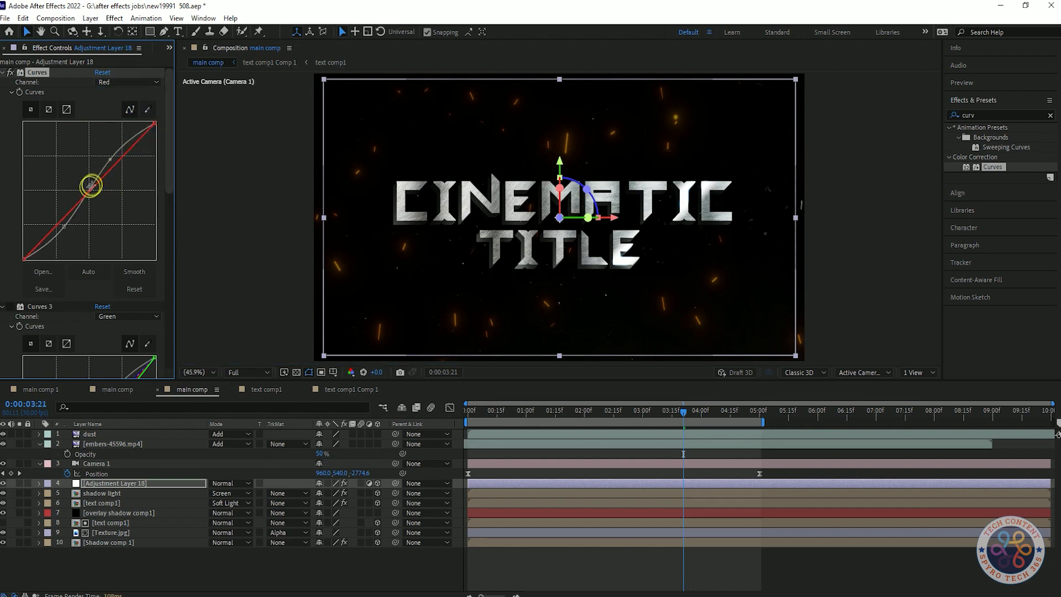
pyautogui.moveTo(90, 195); pyautogui.dragTo(94, 196)
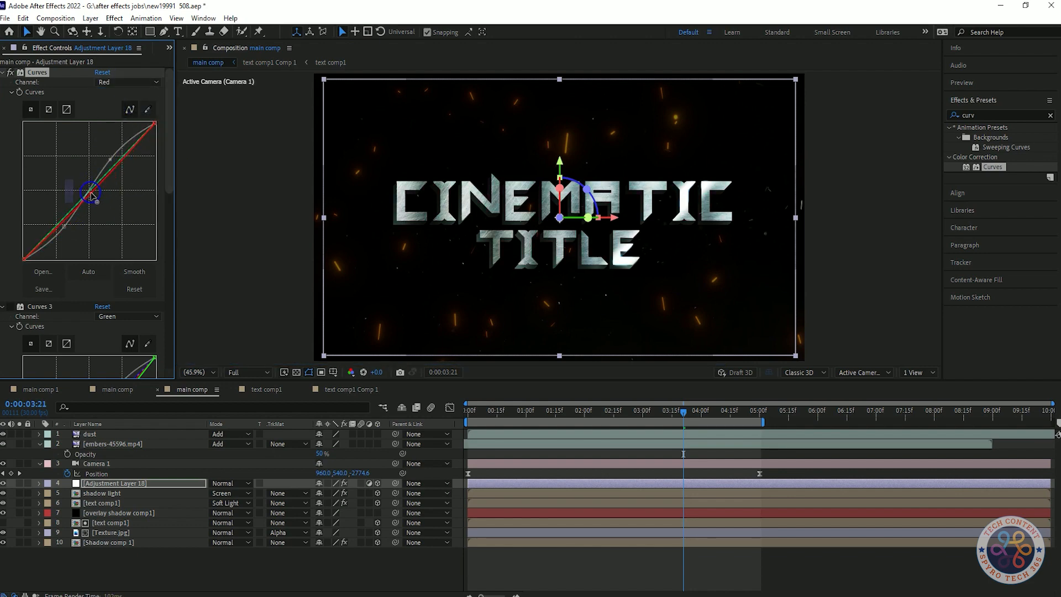
pyautogui.hotkey('ctrl', 'z')
pyautogui.hotkey('ctrl', 'z')
pyautogui.hotkey('ctrl', 'shift', 'z')
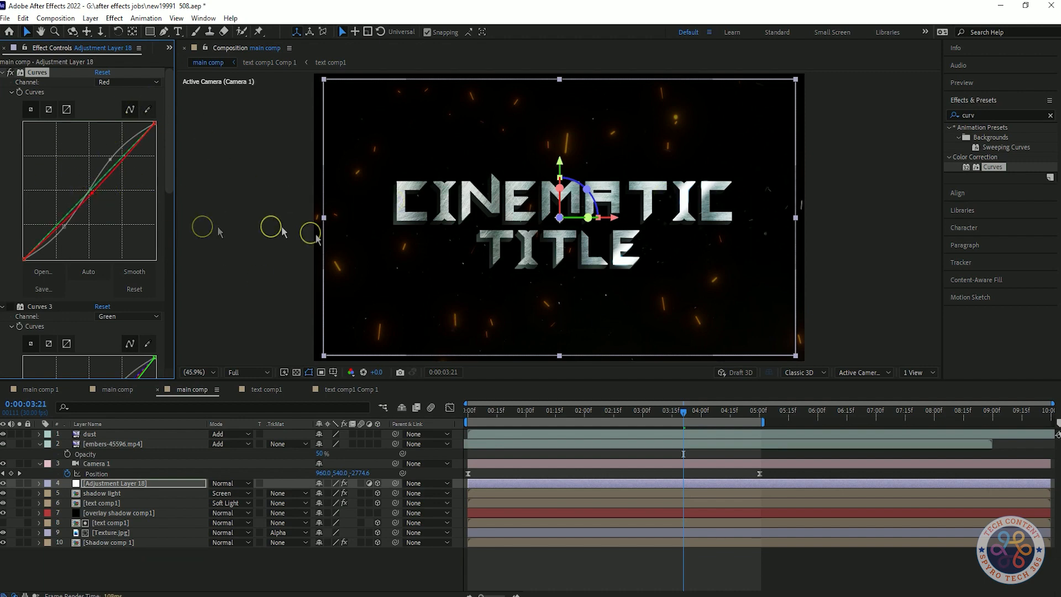
# Delete the disabled Curves 3 effect from Adjustment Layer 18 and preview the cooler grade
pyautogui.scroll(-5, 94, 221)
pyautogui.click(35, 173)
pyautogui.press('Delete')
pyautogui.scroll(4, 145, 264)
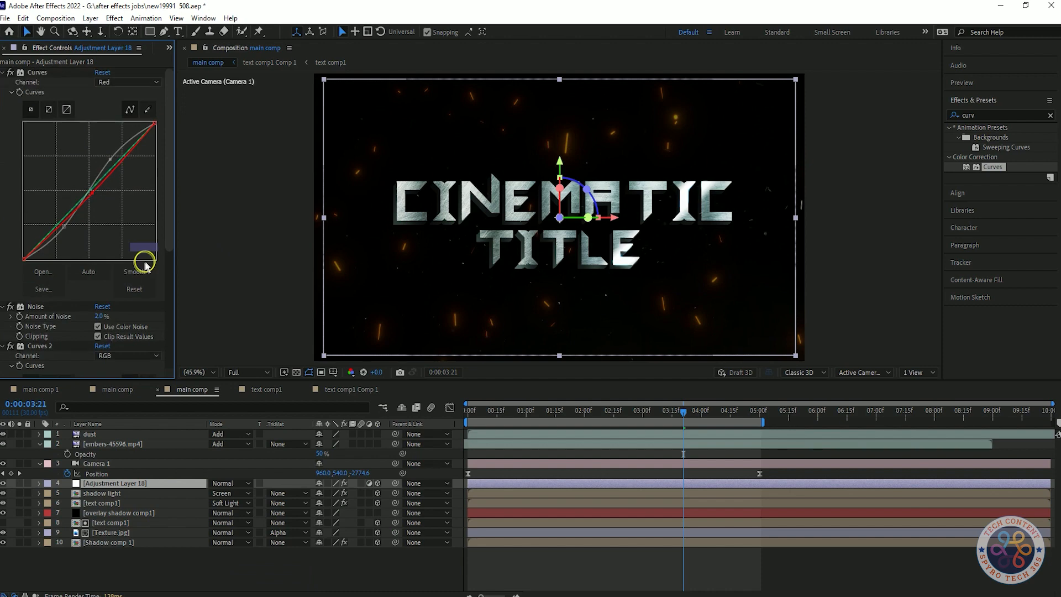
pyautogui.press('space')
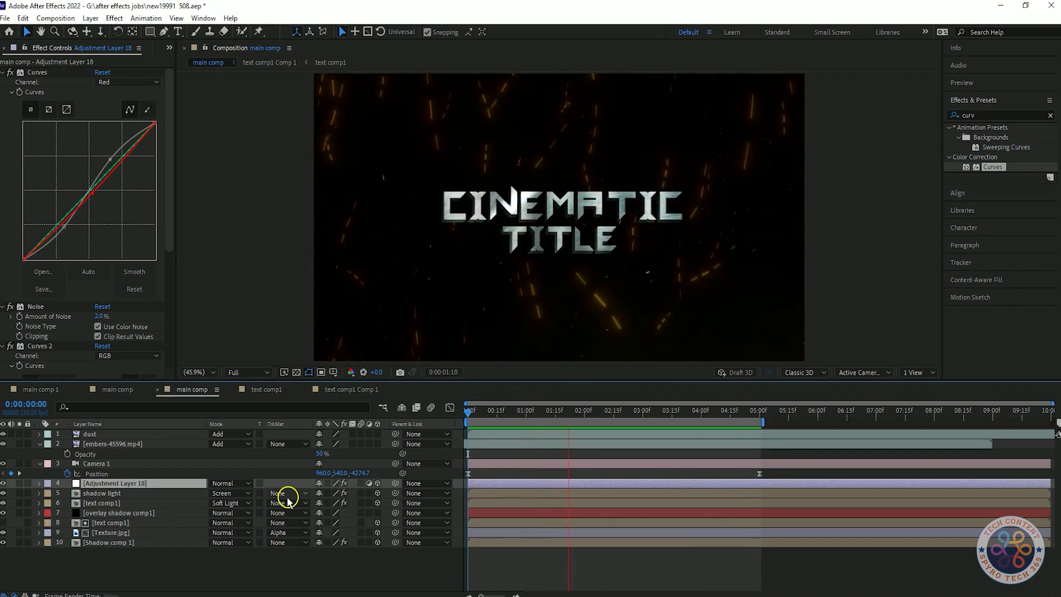
pyautogui.press('space')
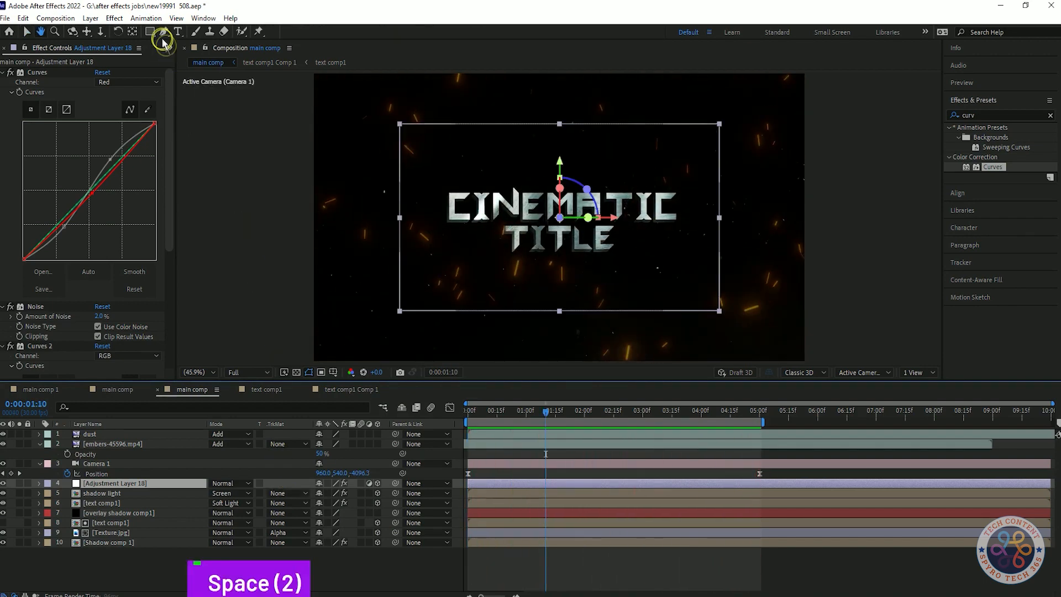
# Add Light.png as the top layer of main comp in Add blending mode and set its opacity to 50%
pyautogui.moveTo(31, 274); pyautogui.dragTo(684, 584)
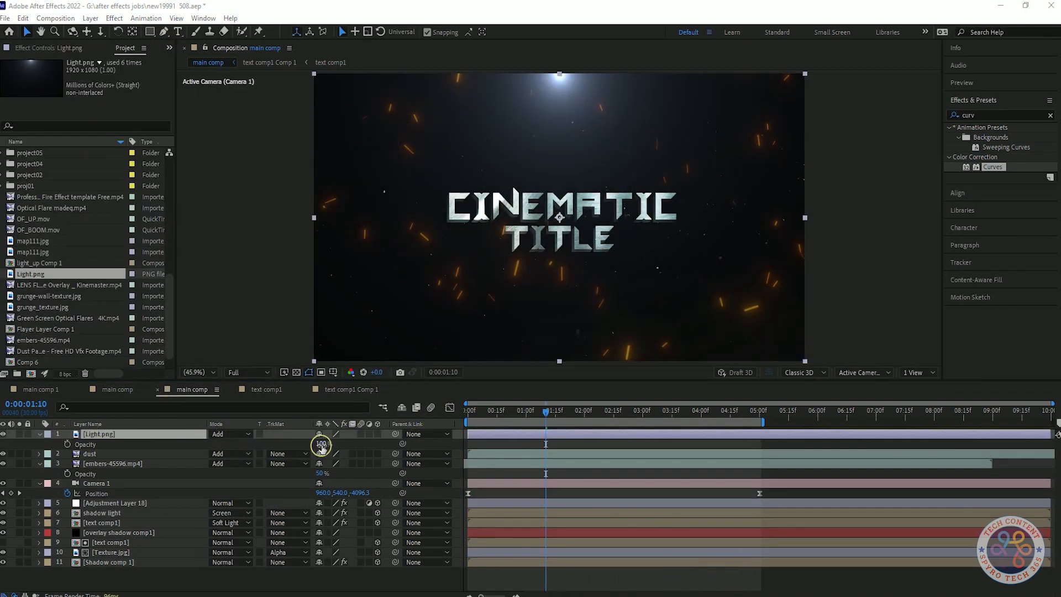
pyautogui.write('50')
pyautogui.press('Return')
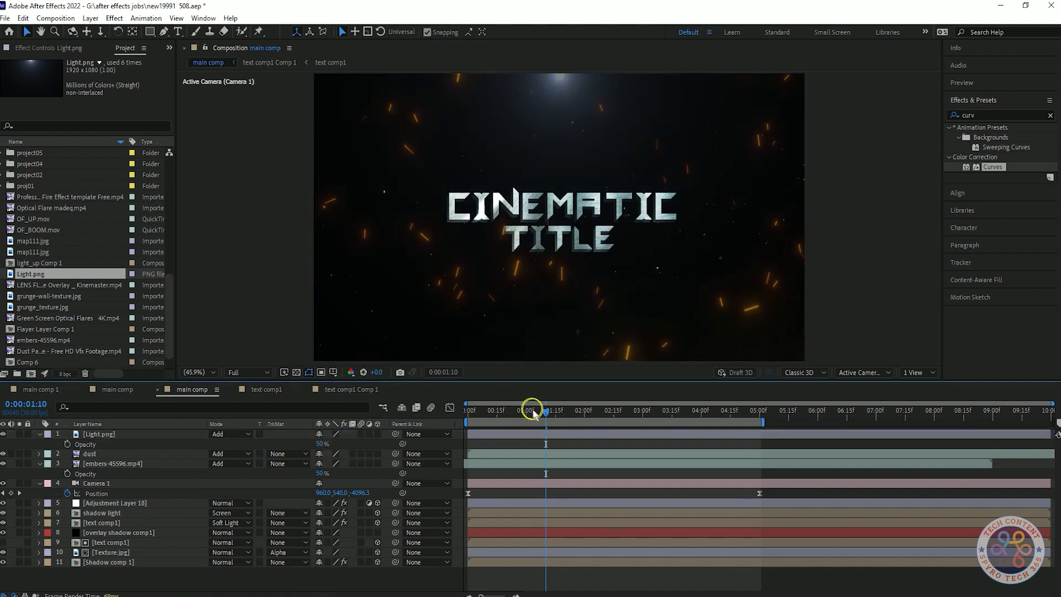
# Enable full-screen playback for previews and play the finished title from the start of the composition
pyautogui.moveTo(539, 416); pyautogui.dragTo(427, 415)
pyautogui.press('space')
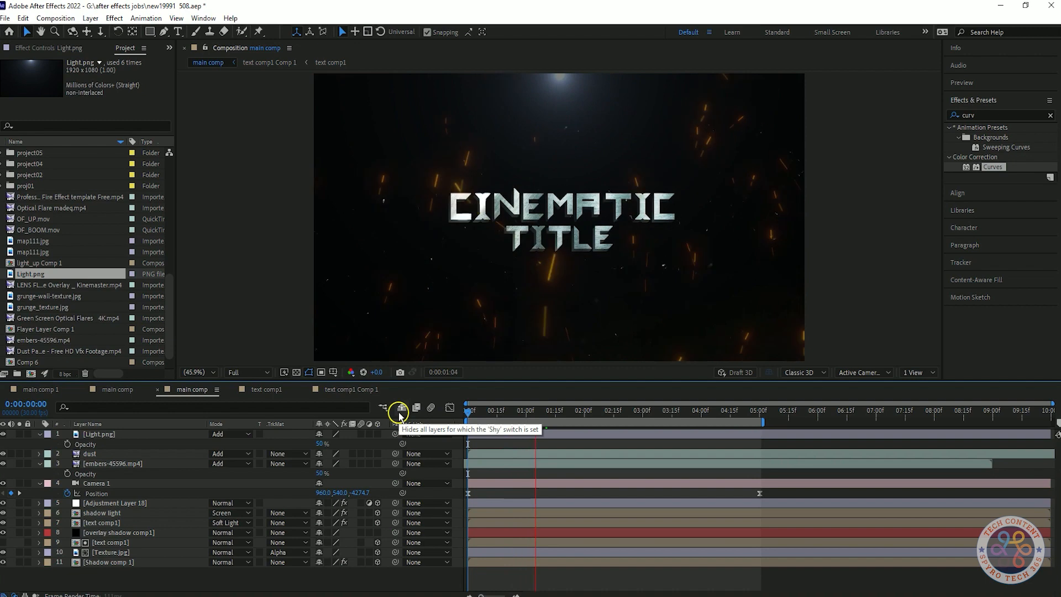
pyautogui.click(968, 87)
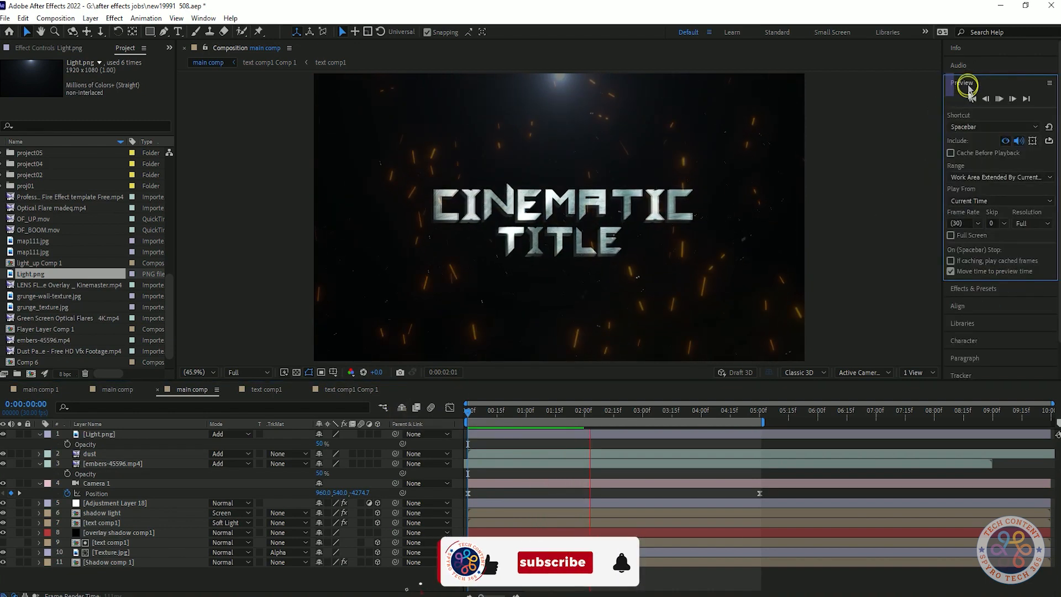
pyautogui.click(951, 236)
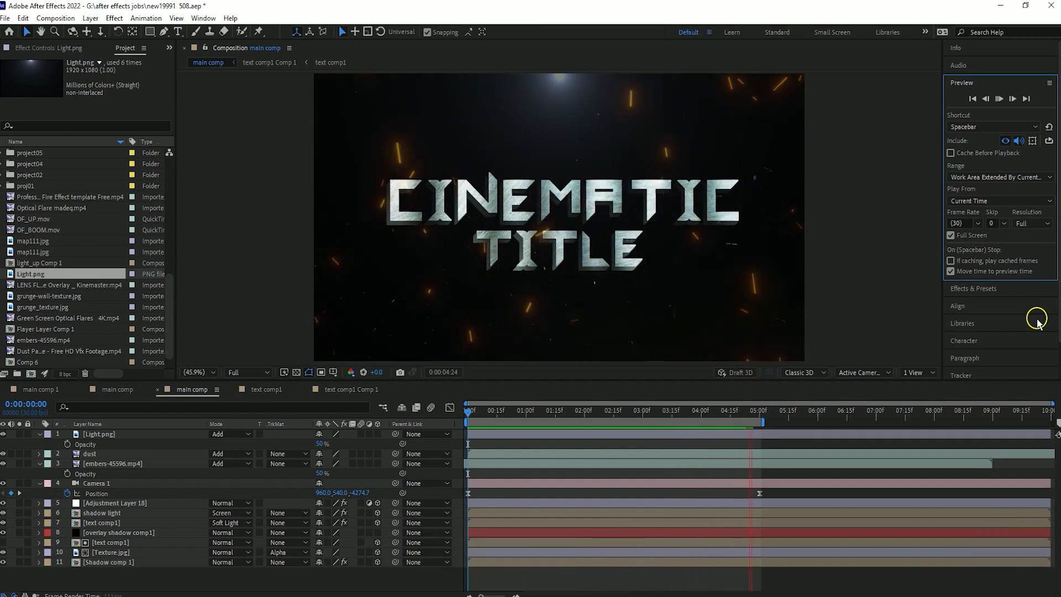
pyautogui.press('space')
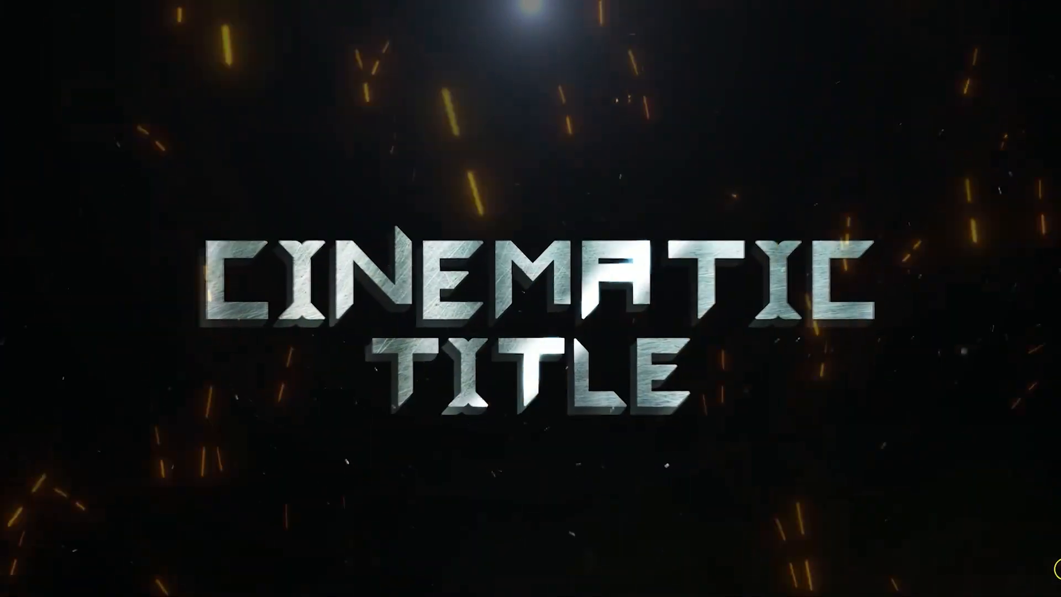
pyautogui.press('space')
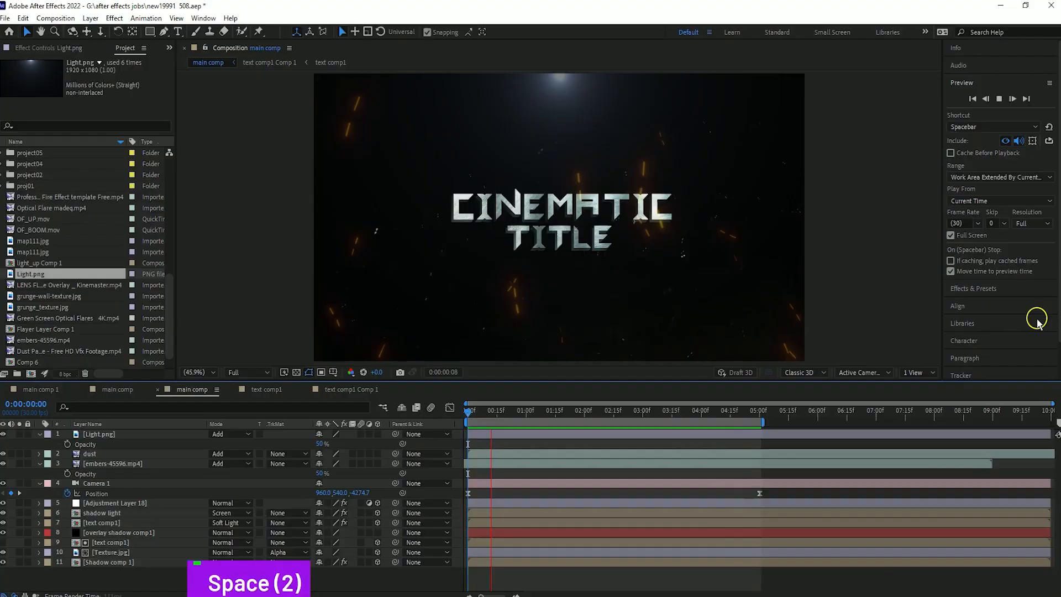
pyautogui.press('space')
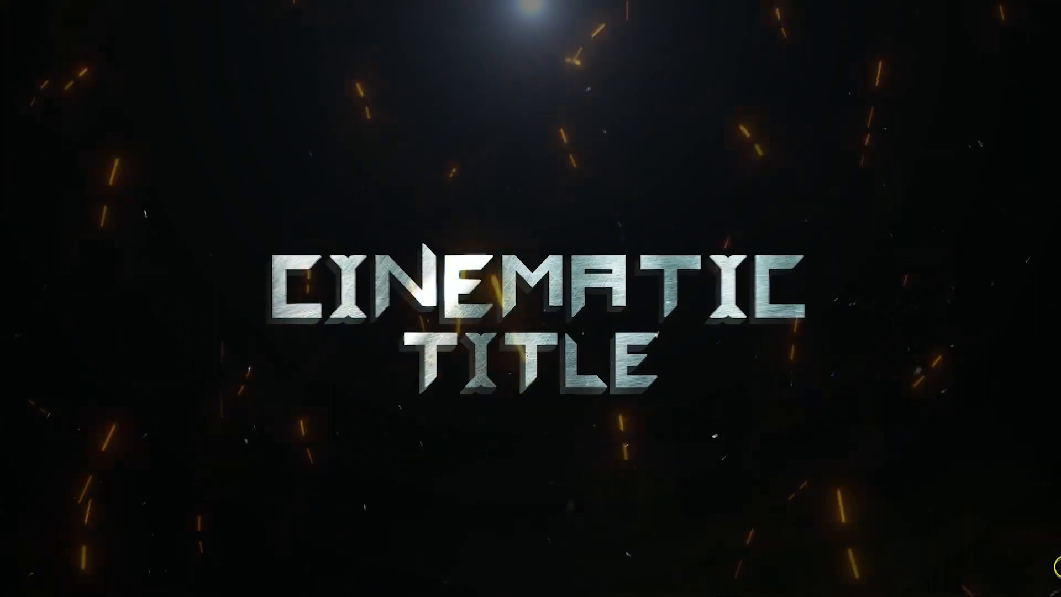